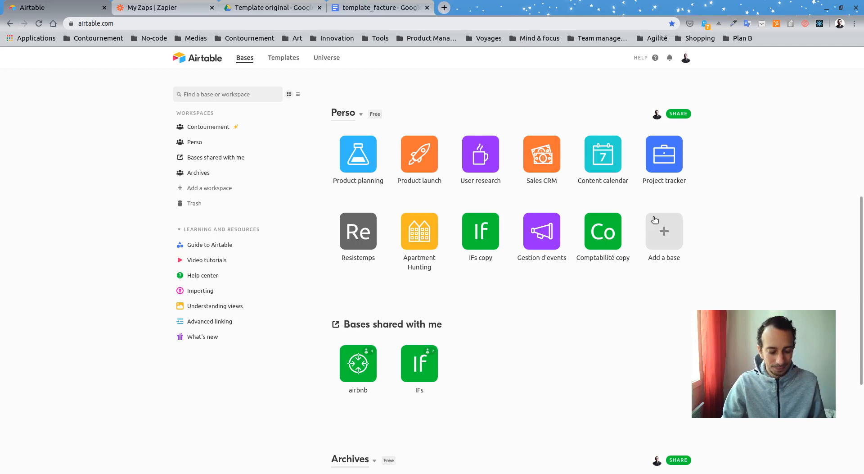
Step: Create a new base from scratch in the Perso workspace and name it Facturations
left_click(664, 229)
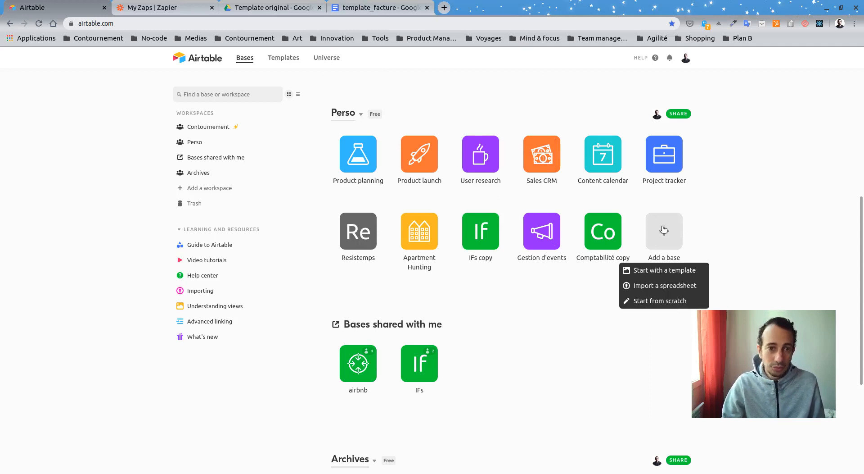
left_click(648, 301)
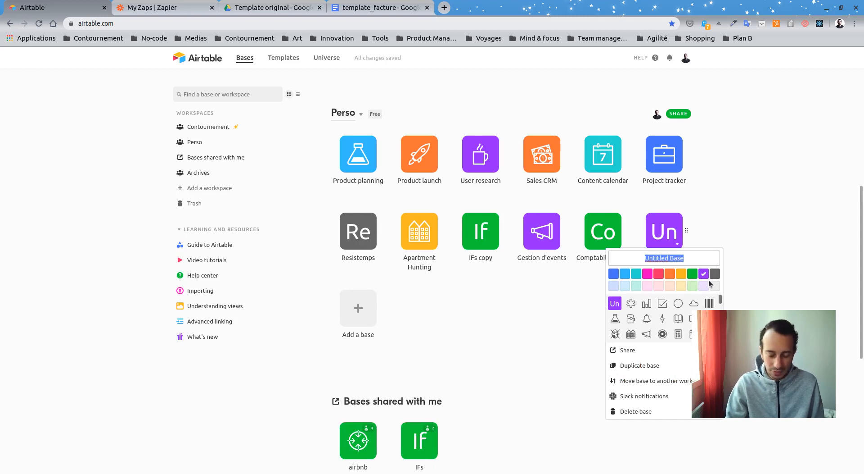
type("Facturato")
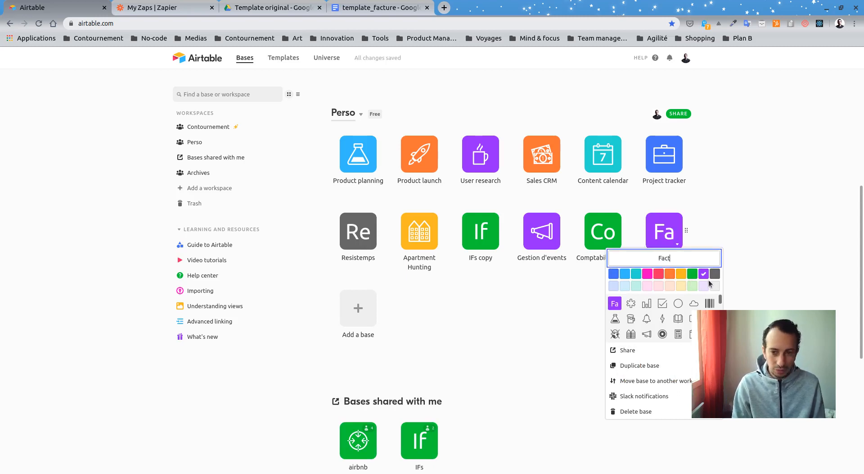
key("BackSpace")
type("ions")
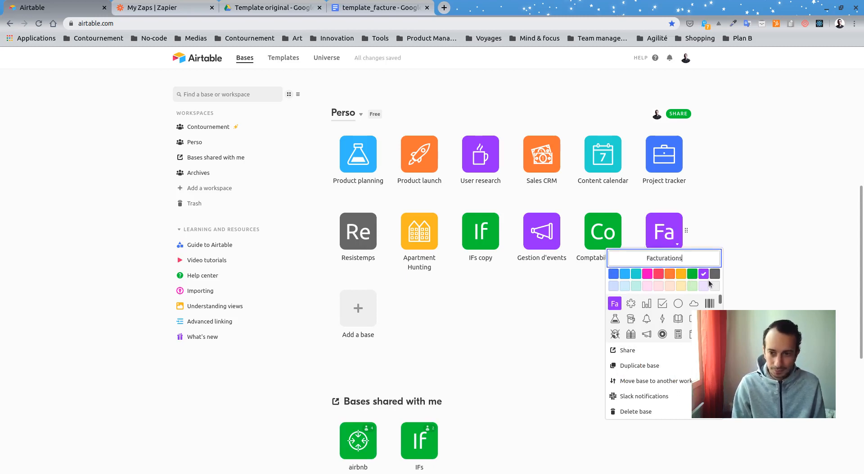
Step: Give the Facturations base the calculator icon and open the base
left_click(678, 334)
left_click(689, 255)
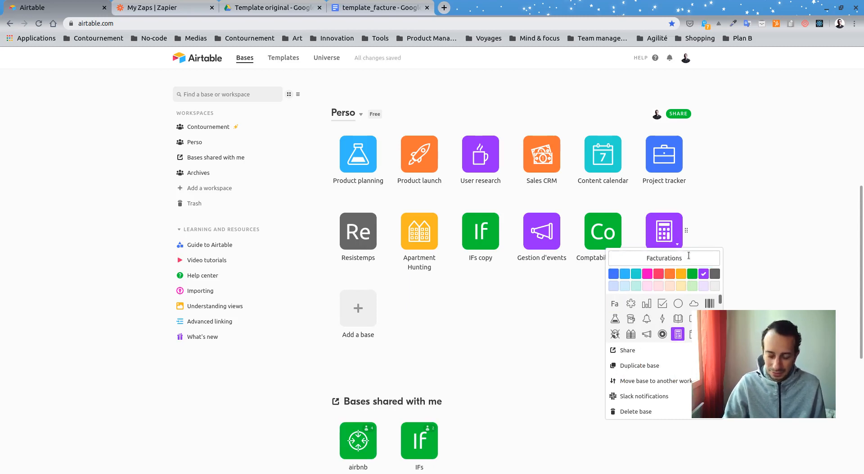
key("Return")
left_click(666, 232)
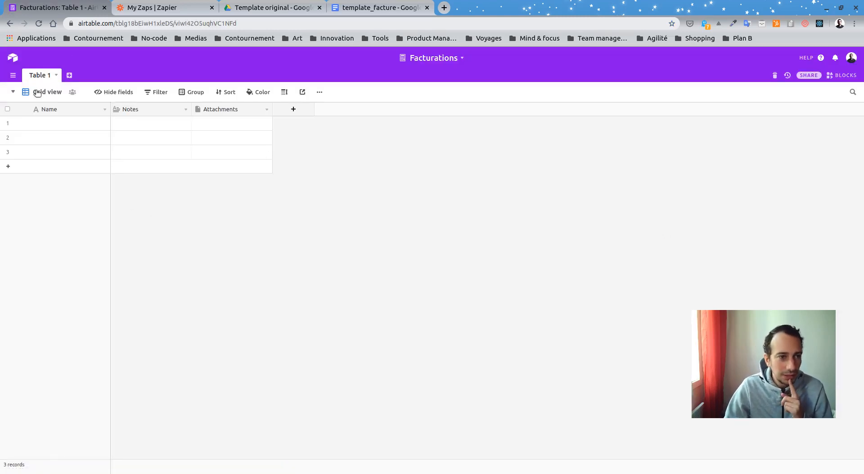
Step: Customize the primary Name field of Table 1, changing its name to Identifiant
left_click(72, 114)
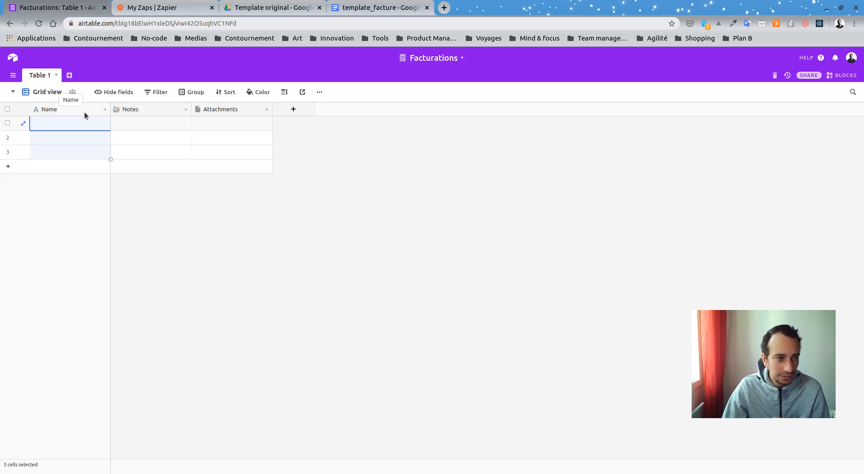
left_click(105, 110)
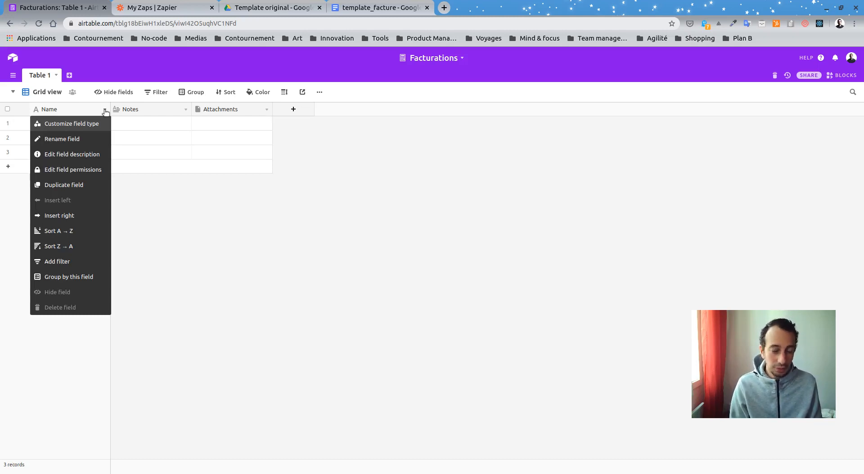
left_click(75, 123)
double_click(82, 128)
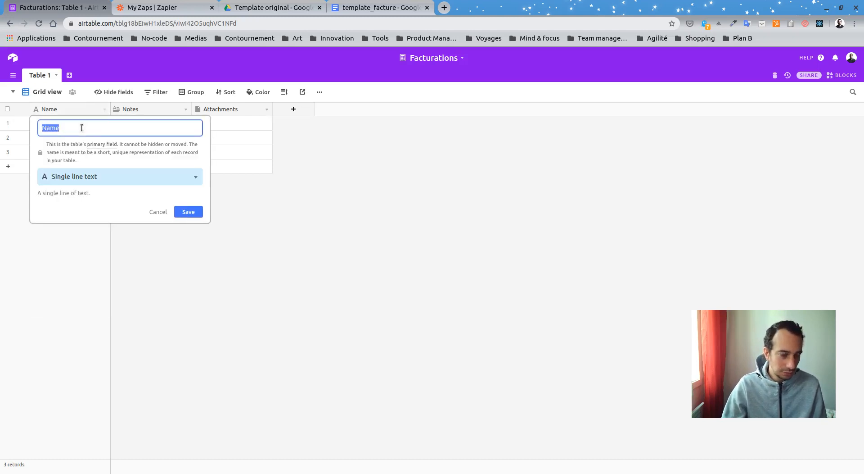
type("Identifiatin")
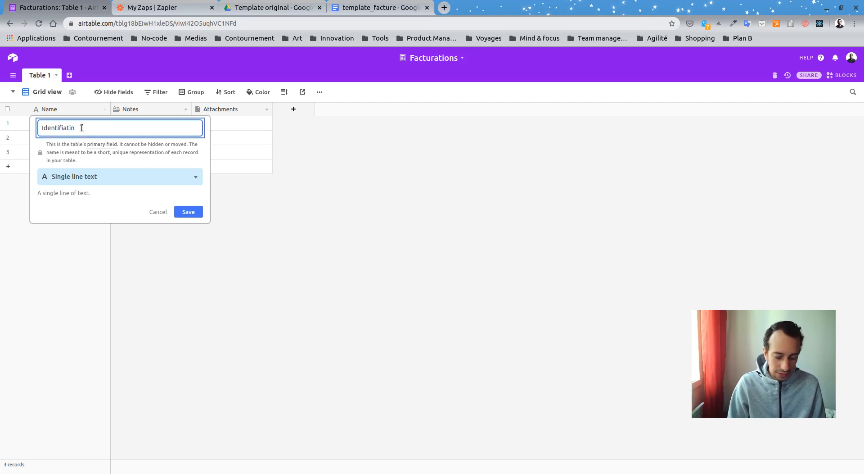
key("BackSpace")
type("ant")
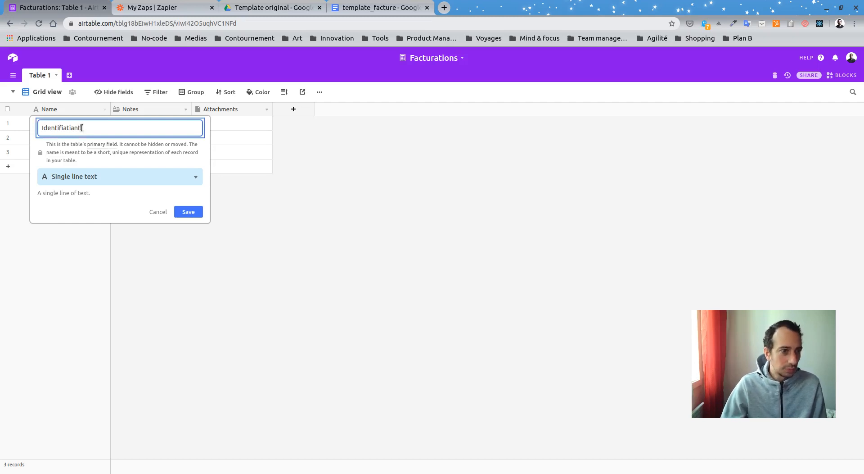
key("BackSpace")
key("BackSpace")
key("BackSpace")
key("BackSpace")
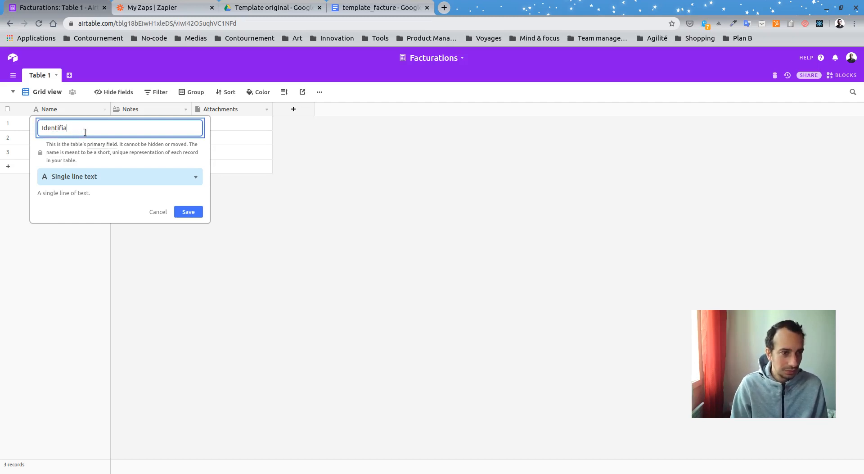
type("nt")
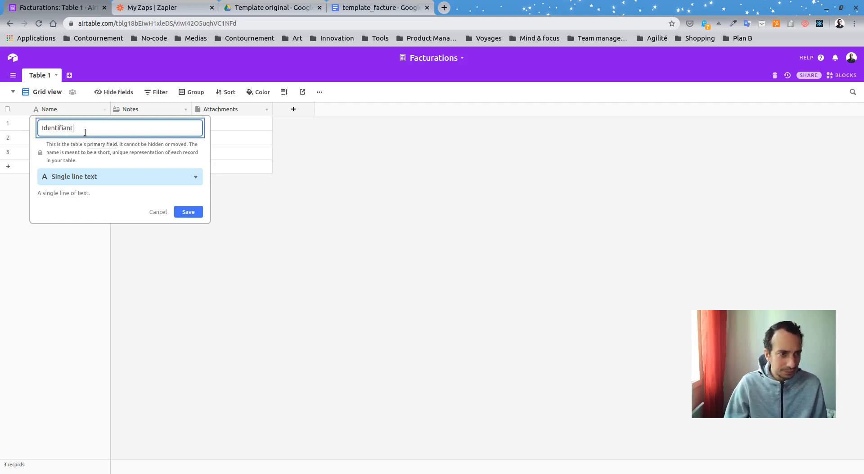
Step: Set the Identifiant field's type to Autonumber and save the field
left_click(129, 180)
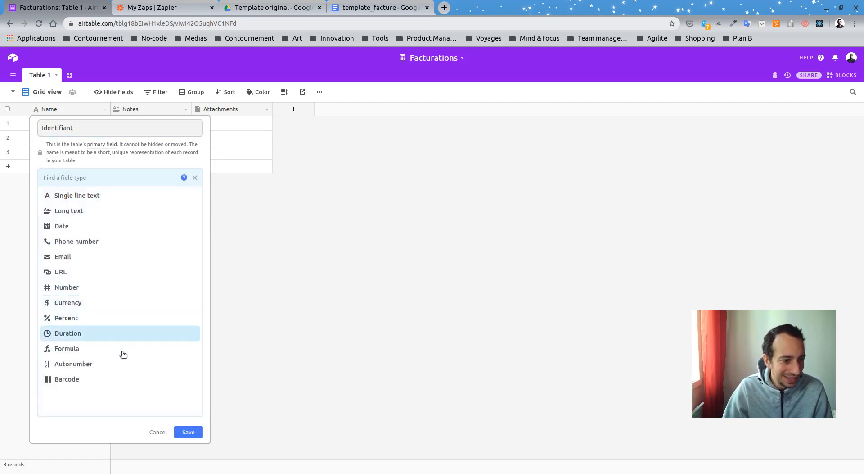
left_click(101, 364)
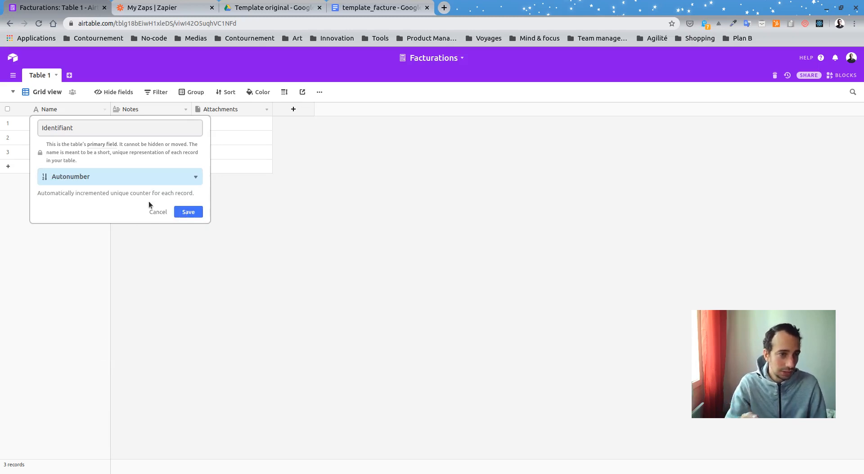
left_click(185, 210)
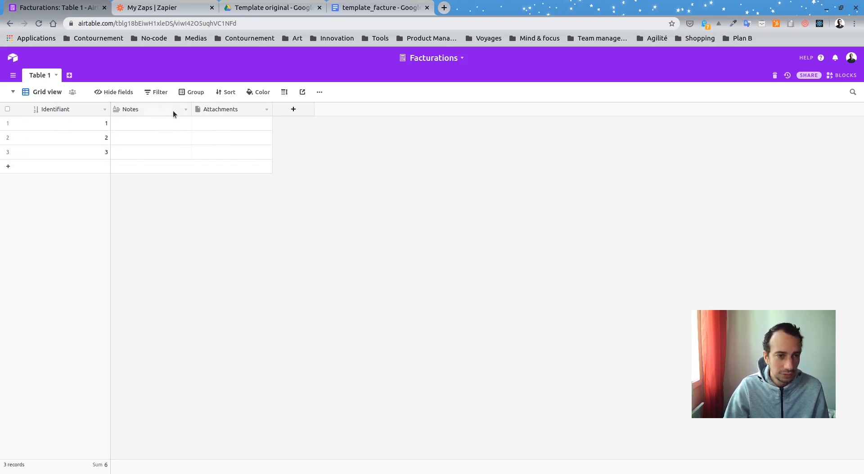
Step: Rename the Notes field as Produit and change its type to Single line text
double_click(134, 108)
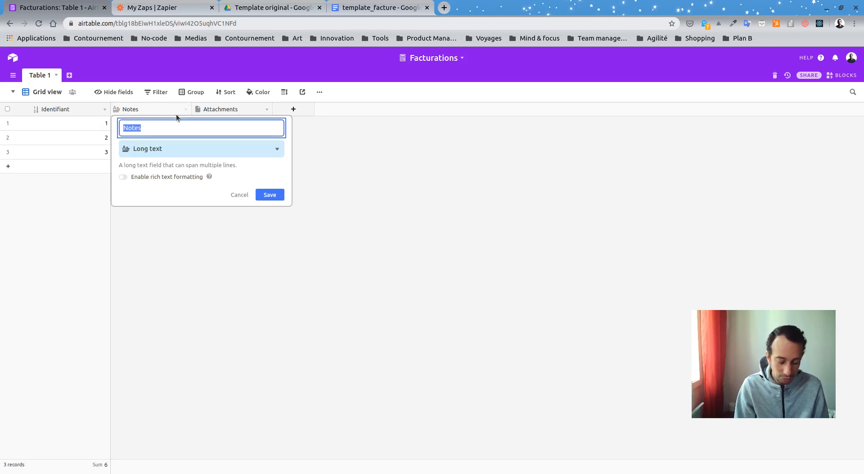
type("Produit")
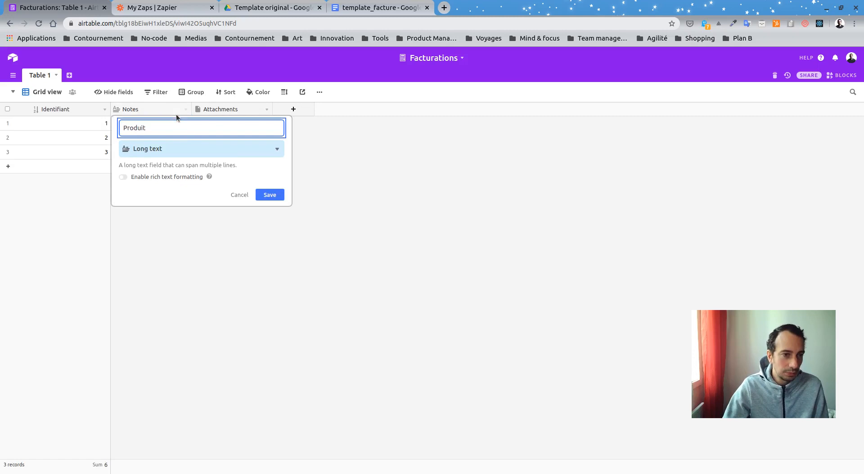
left_click(180, 147)
left_click(168, 184)
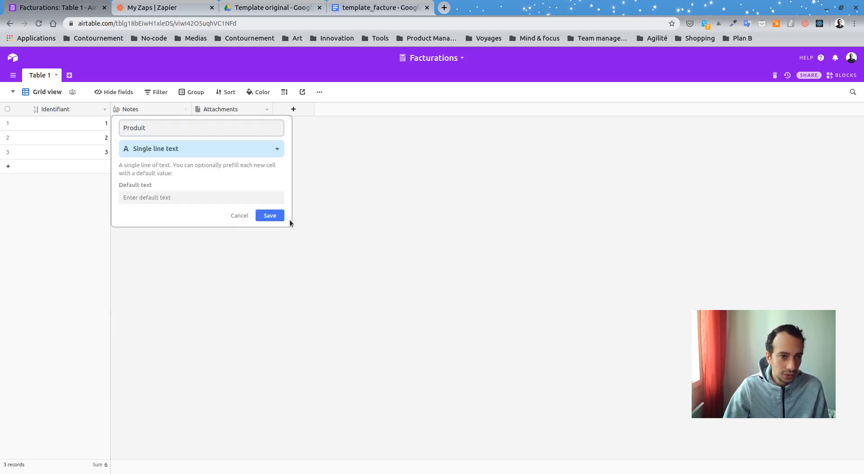
left_click(273, 216)
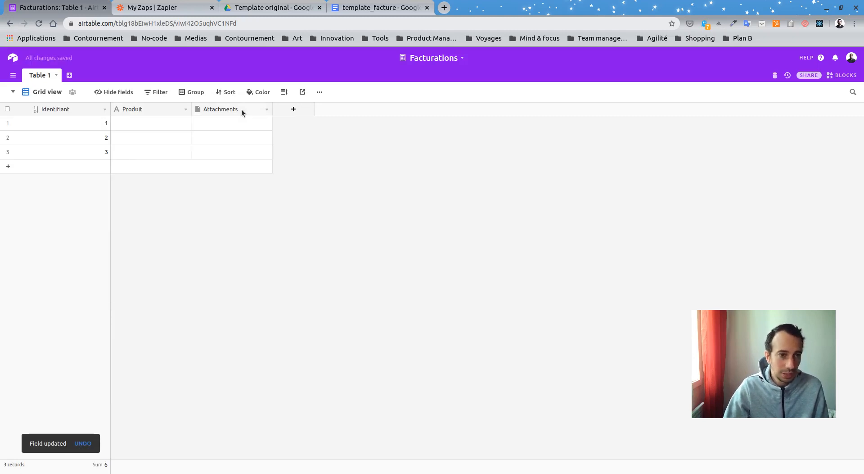
Step: Change the Attachments field to Single line text and rename it as Nom du client
double_click(150, 108)
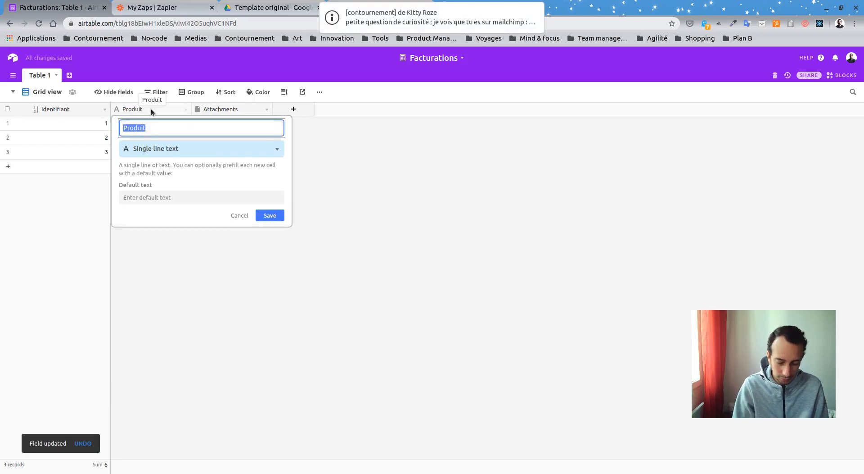
double_click(212, 112)
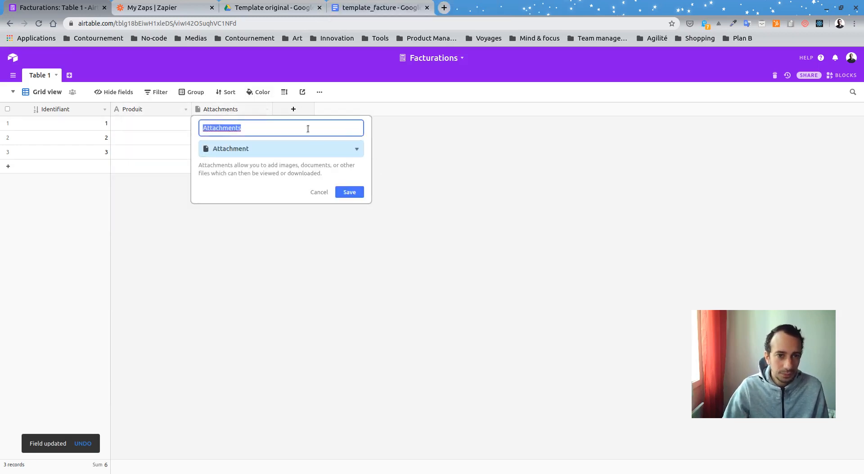
left_click(298, 155)
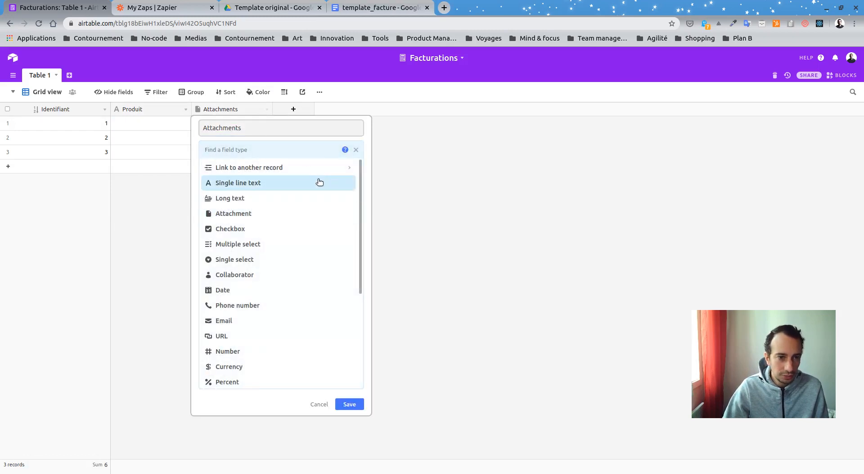
left_click(254, 185)
left_click(249, 123)
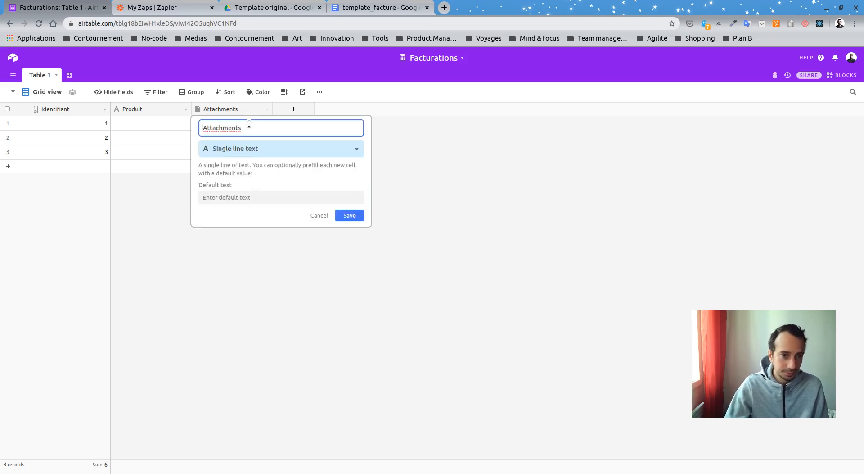
key("ctrl+a")
type("Nom")
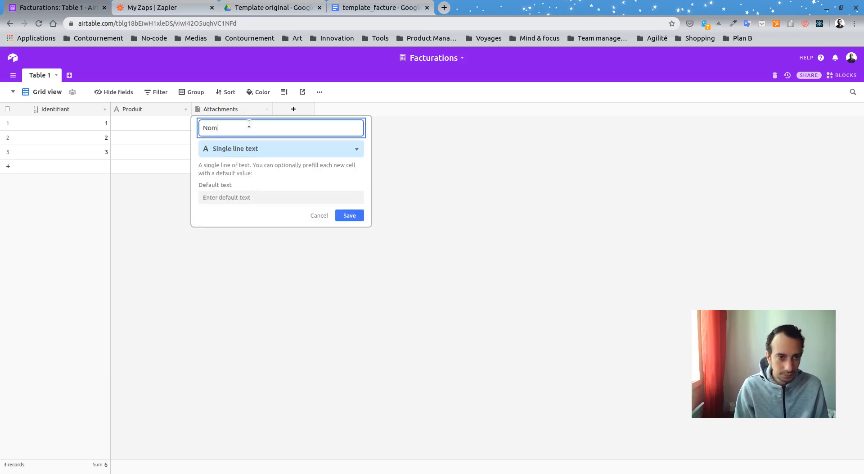
type(" du client")
key("Return")
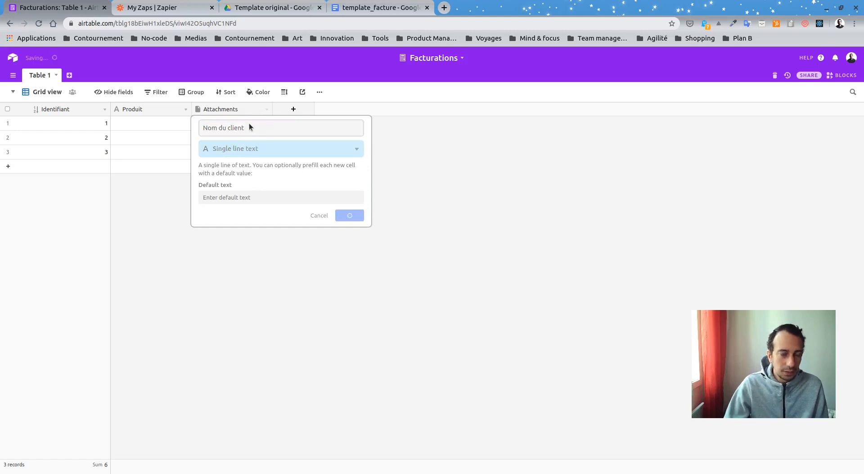
Step: Add a new field named Email client with the Email field type
left_click(289, 111)
type("E")
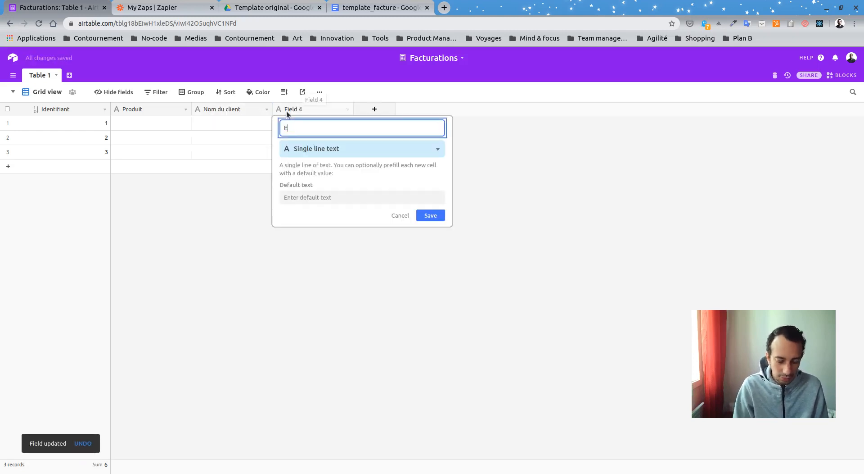
type("mail client")
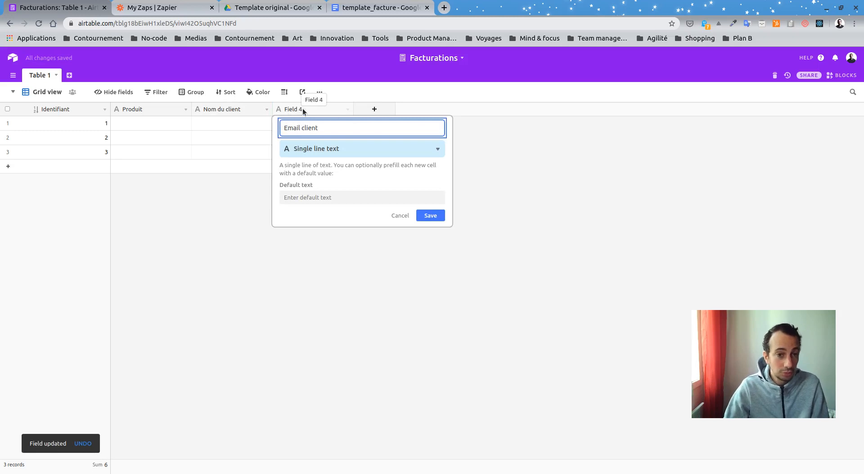
left_click(360, 148)
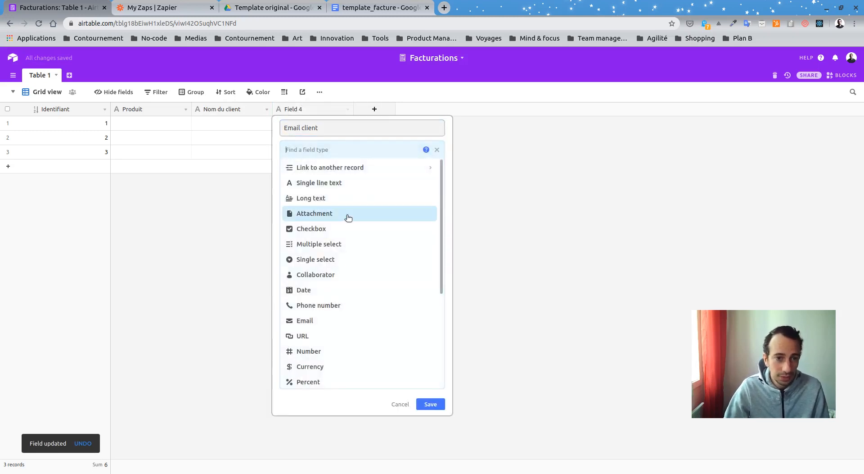
left_click(324, 320)
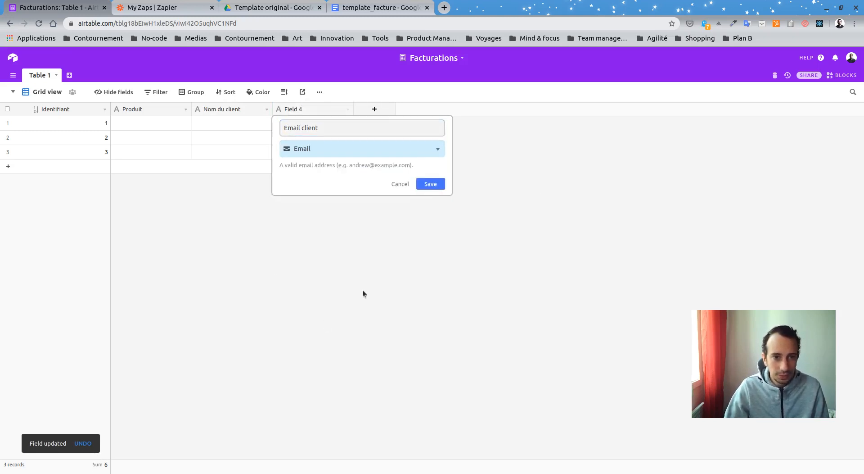
left_click(429, 185)
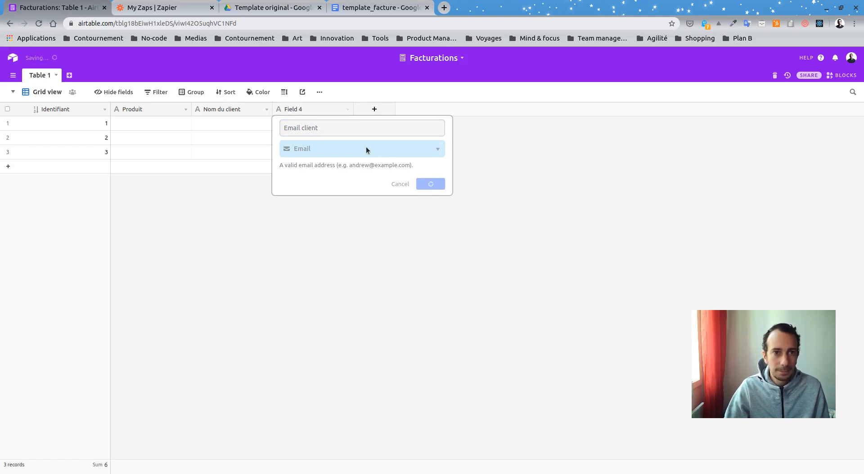
Step: Add a new field named Montant HT with the Currency type and the € symbol, and save it
left_click(376, 110)
type("Montan")
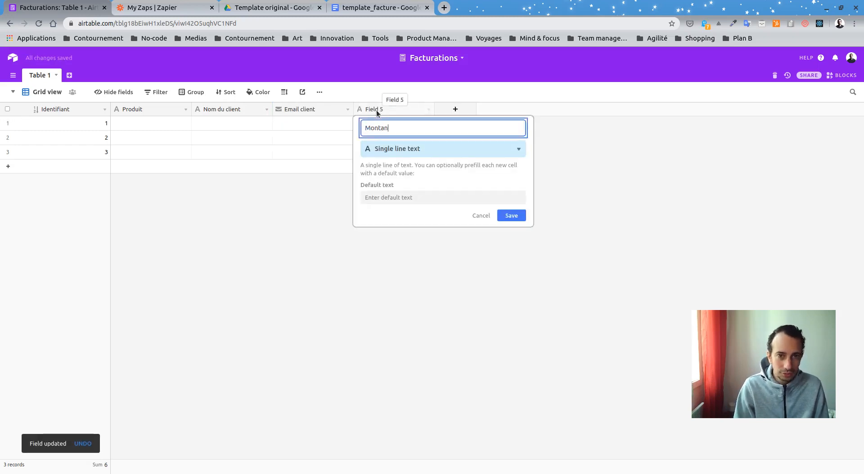
type("t HT")
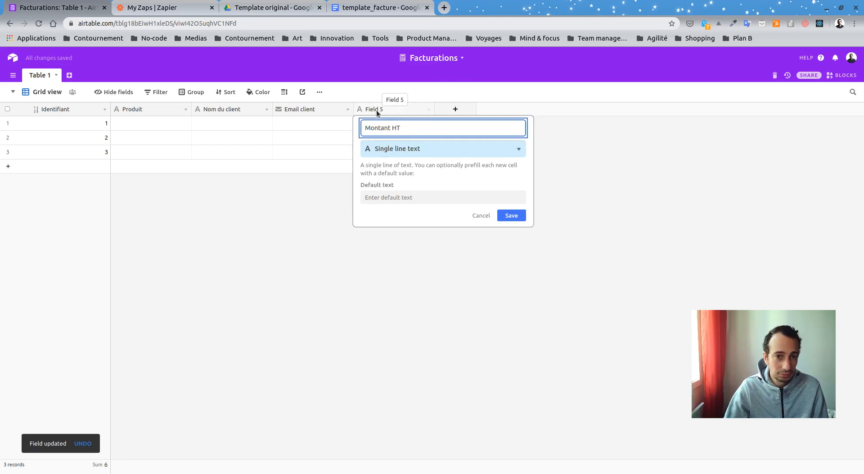
left_click(444, 148)
scroll(468, 324, "down", 2)
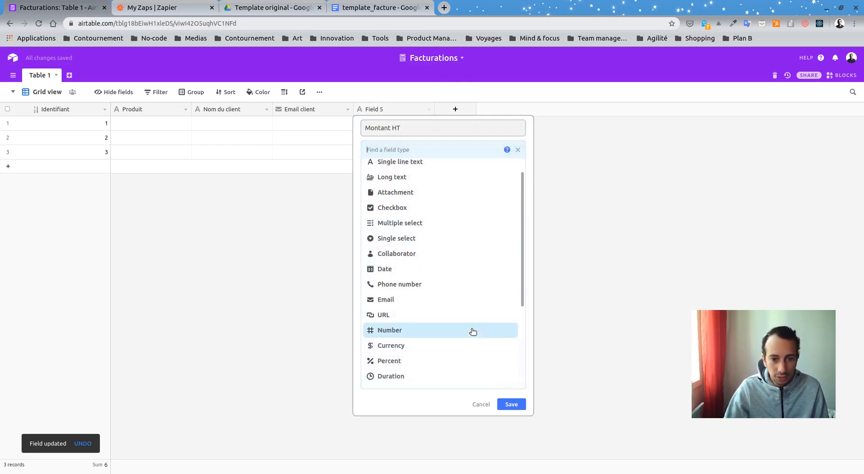
left_click(428, 322)
left_click(411, 203)
key("BackSpace")
type("€")
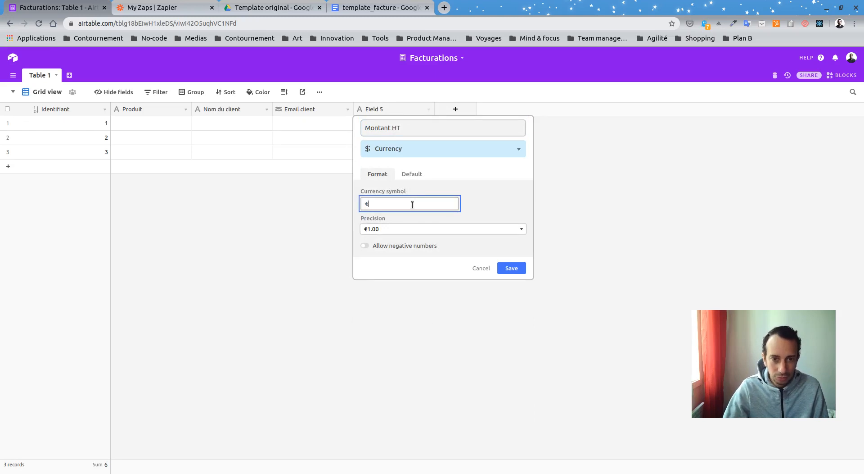
left_click(512, 267)
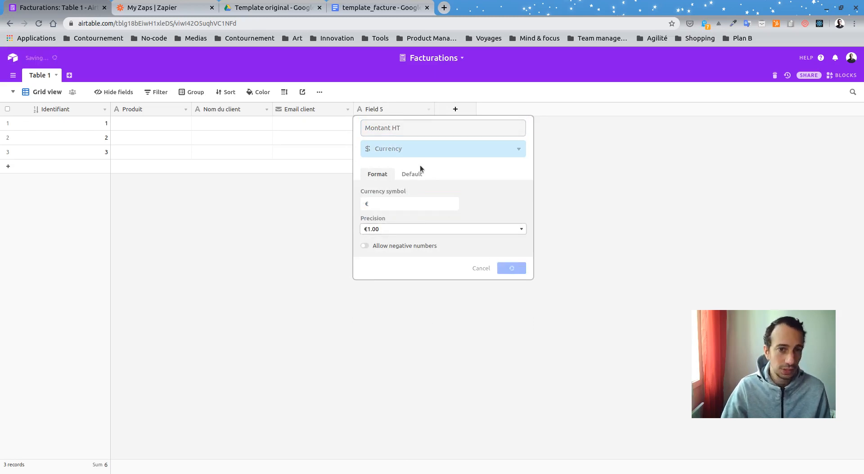
Step: Add a new field named Taxe and set its type to Number
left_click(456, 110)
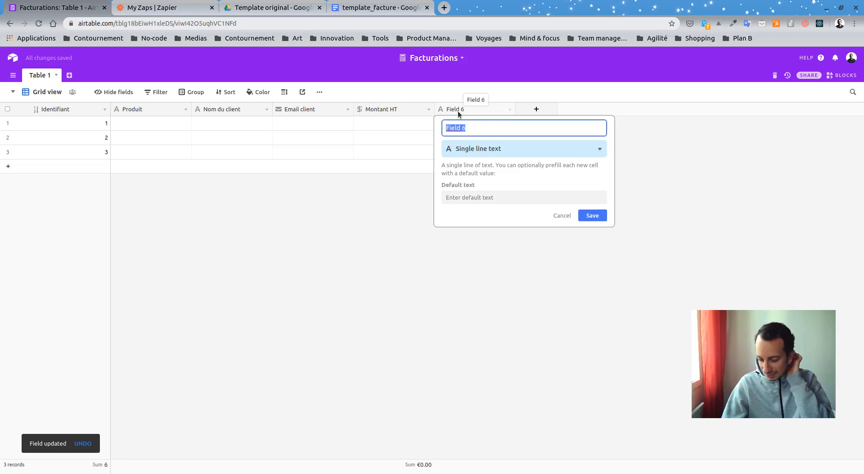
type("Tatxe")
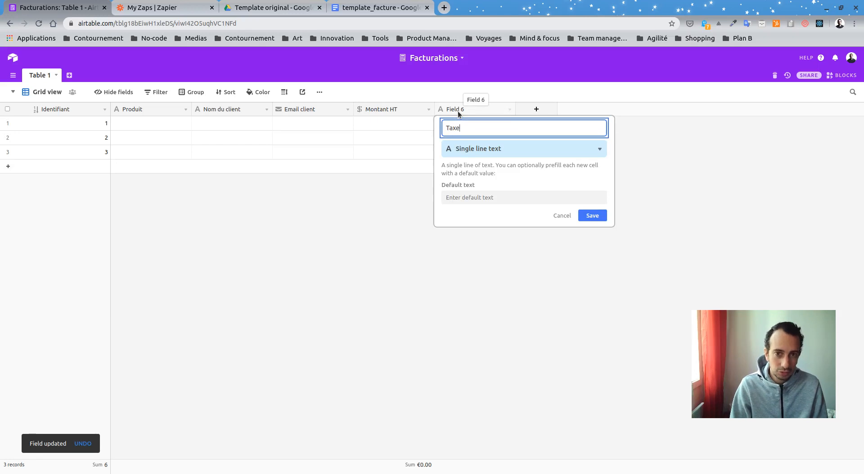
left_click(505, 149)
scroll(503, 285, "down", 5)
scroll(495, 261, "up", 1)
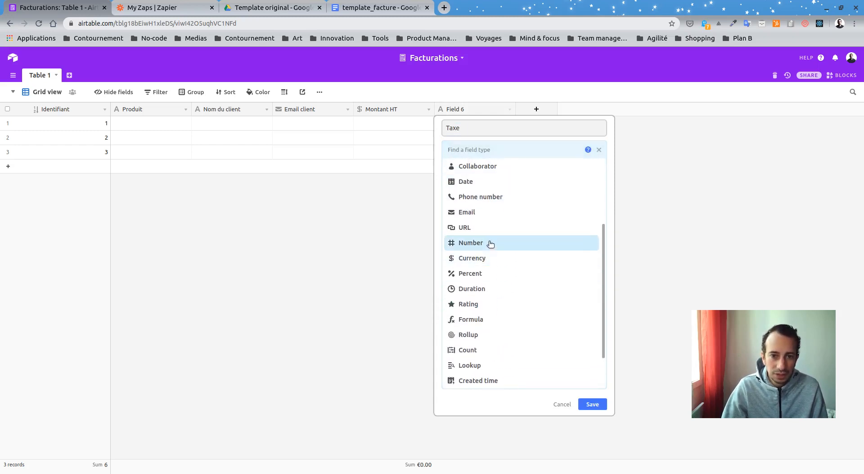
left_click(490, 243)
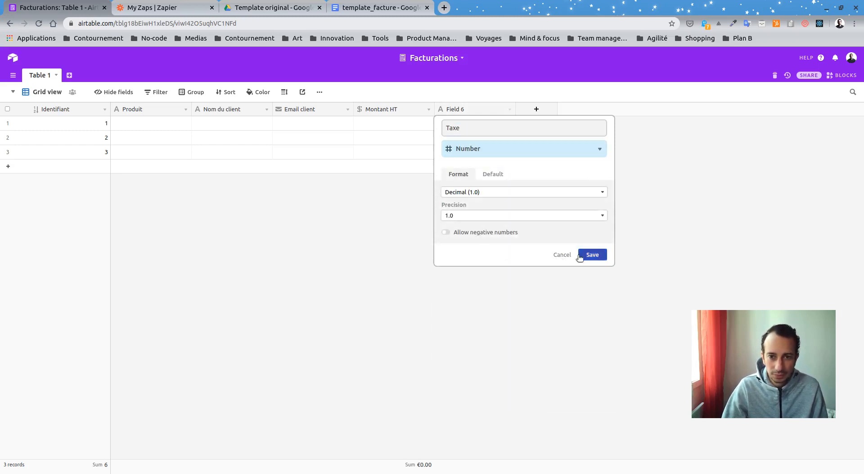
Step: Set the Taxe field's number format to Decimal with two decimal places and save the field
left_click(545, 193)
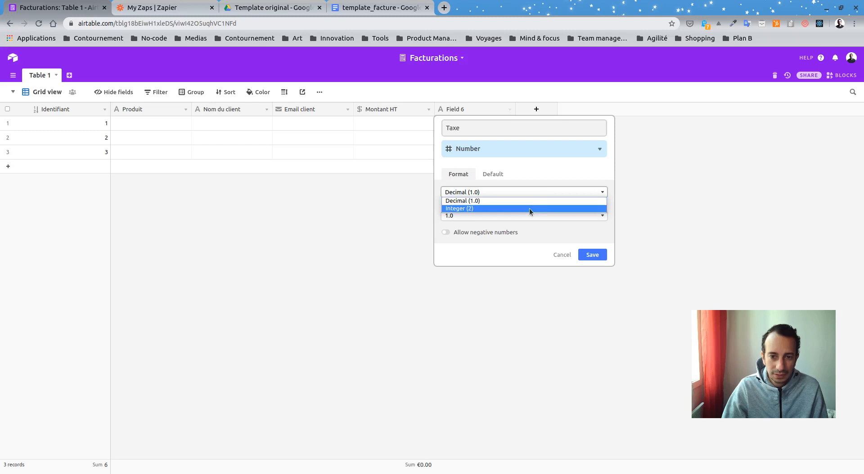
left_click(540, 252)
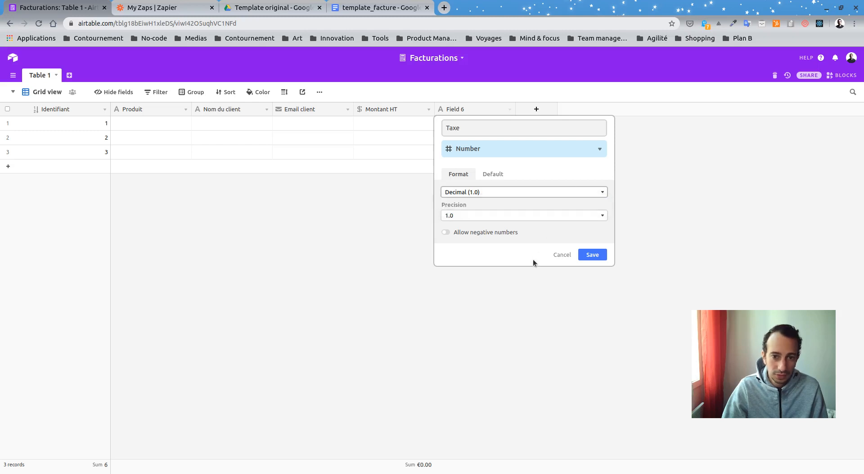
left_click(527, 193)
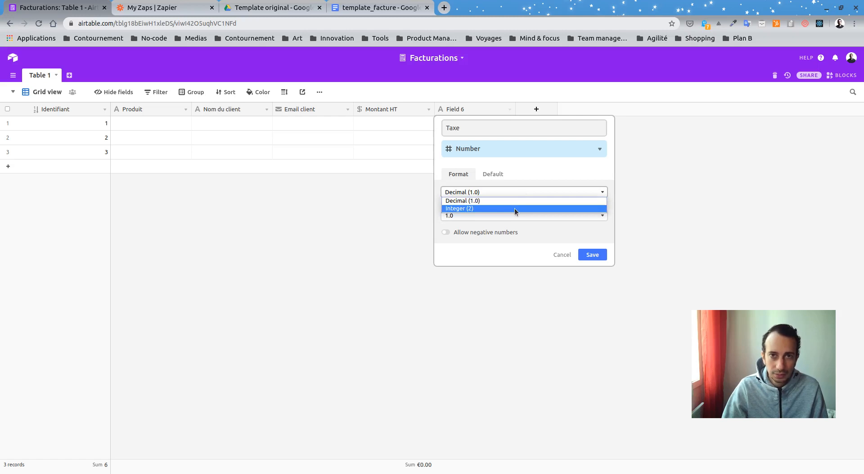
left_click(518, 199)
left_click(535, 215)
left_click(525, 232)
left_click(587, 254)
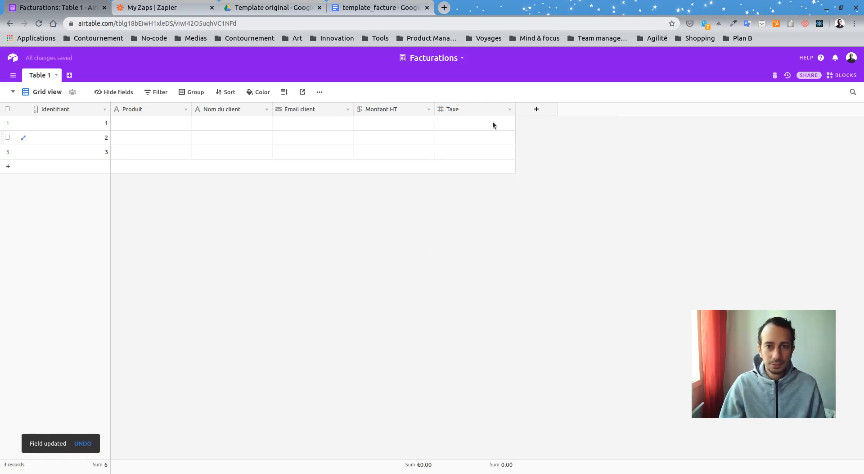
Step: Add a new field named Montant de la TVA and set its type to Formula
left_click(537, 108)
type("Montant")
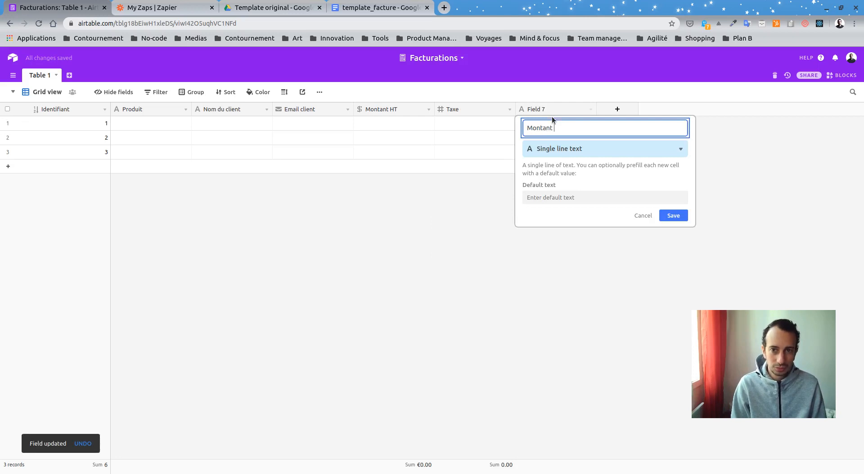
type(" de la TVA")
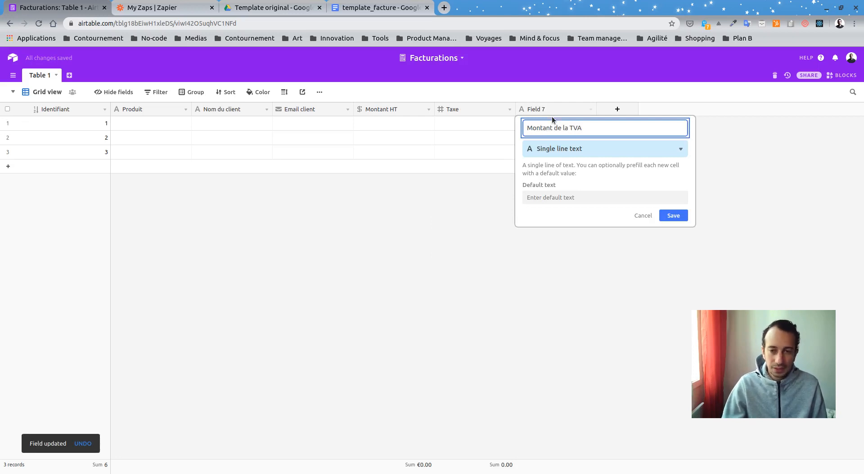
left_click(598, 150)
scroll(593, 273, "down", 3)
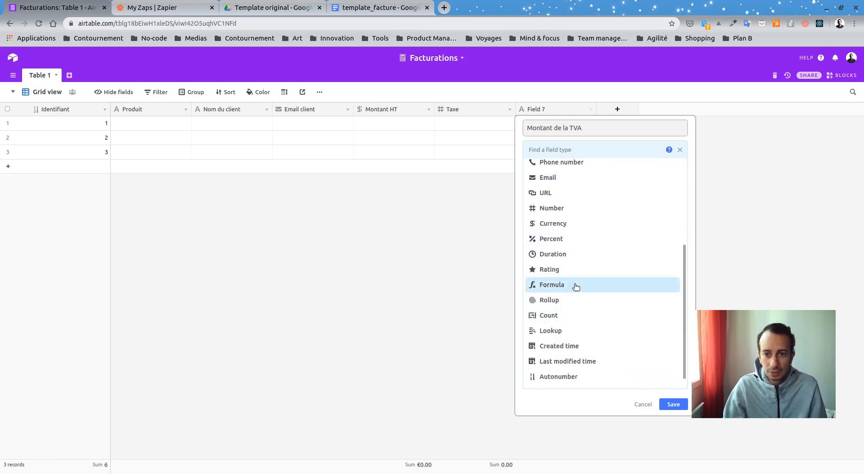
left_click(573, 284)
Step: Enter the formula ({Montant HT} * Taxe)/100 for the Montant de la TVA field and save it
left_click(549, 208)
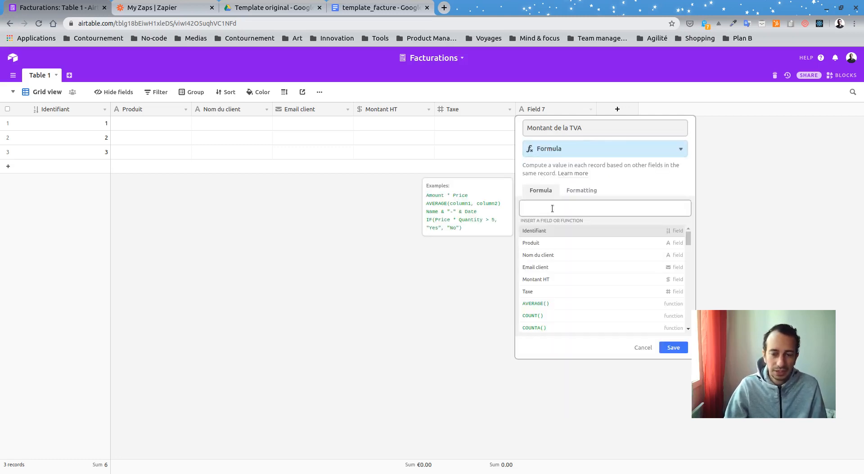
type("(")
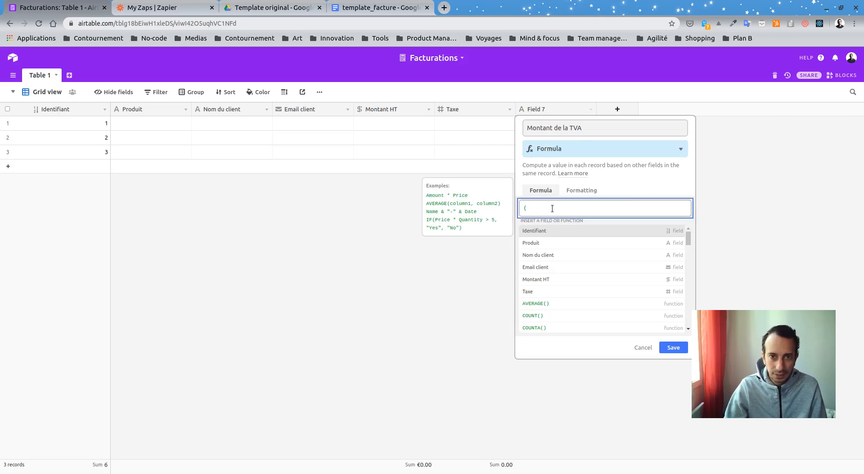
type("Mont")
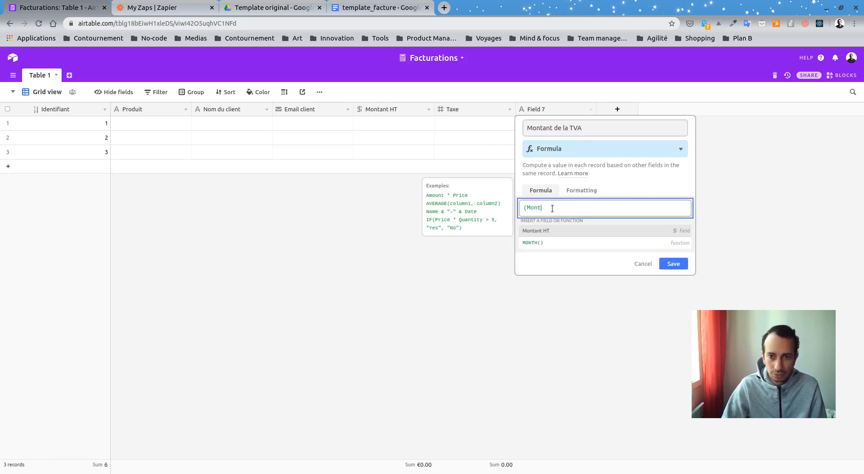
key("Tab")
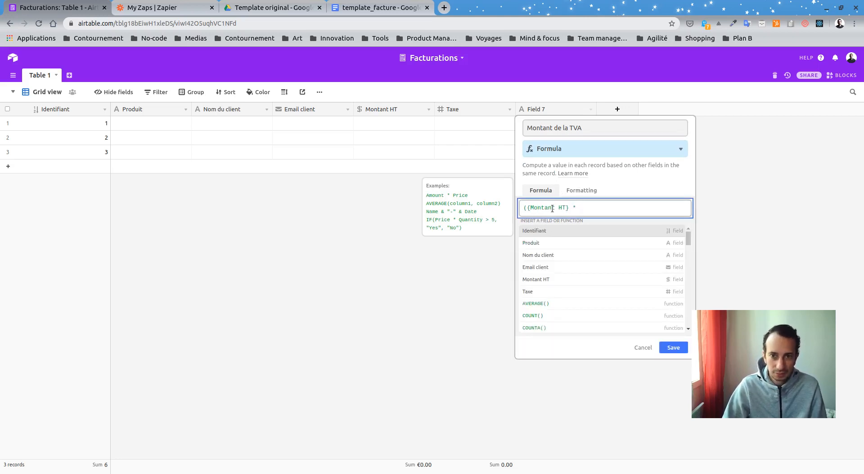
type("* taxe)/100")
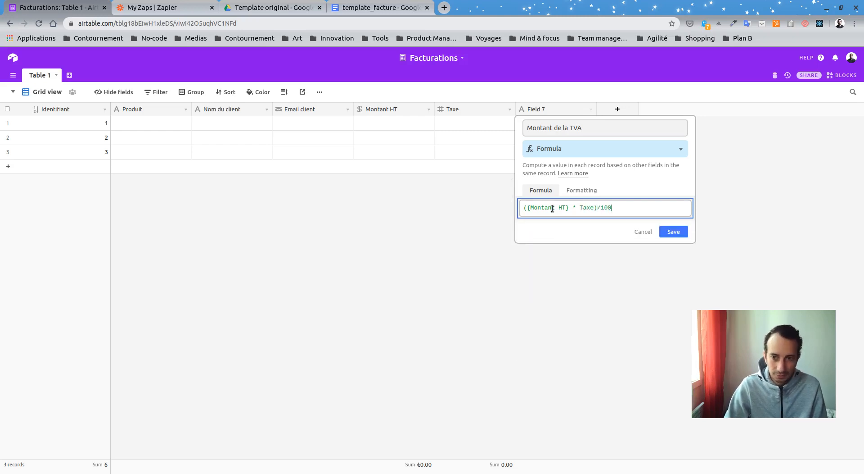
left_click(682, 231)
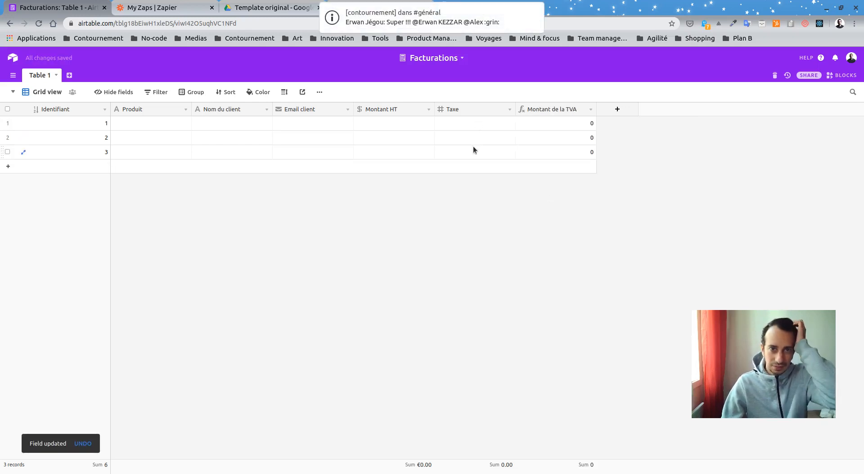
Step: Add a new field named Montant TTC and set its type to Formula
left_click(397, 126)
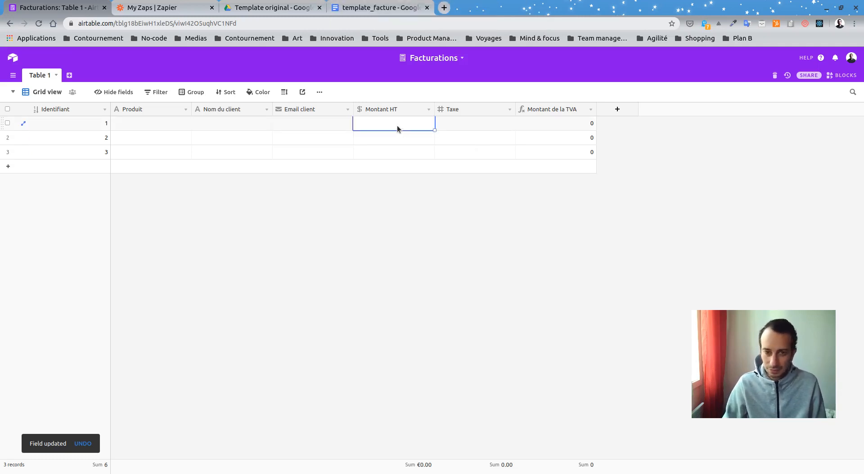
left_click(626, 109)
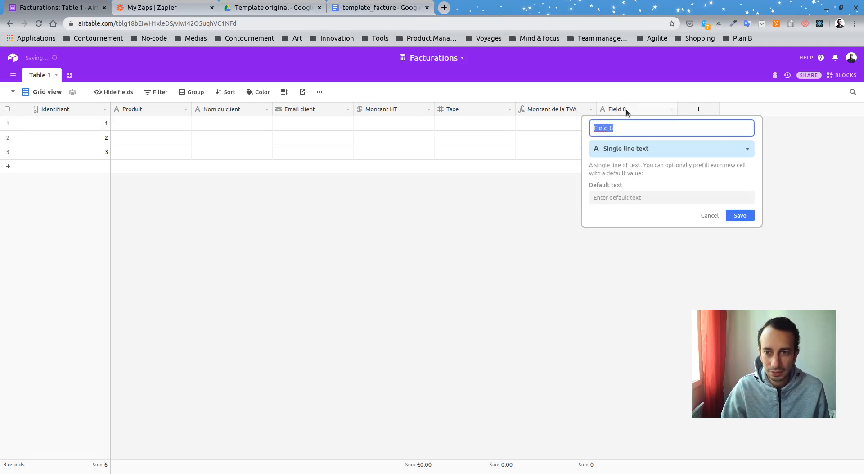
type("Montanty")
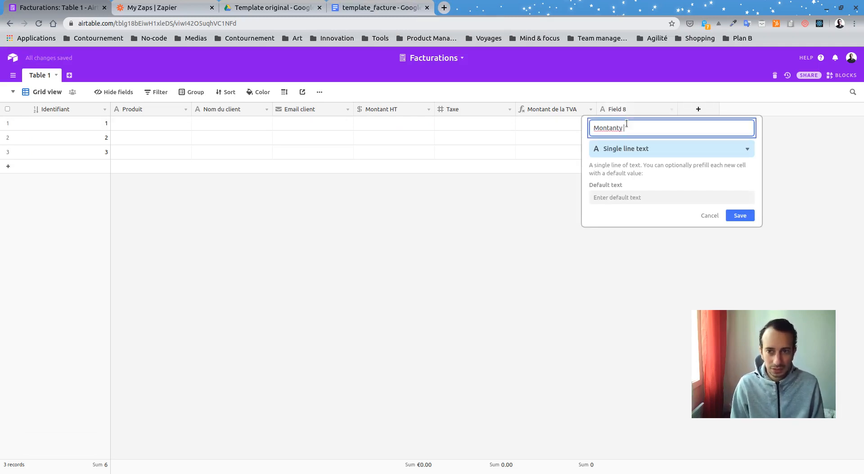
key("BackSpace")
type("TTC")
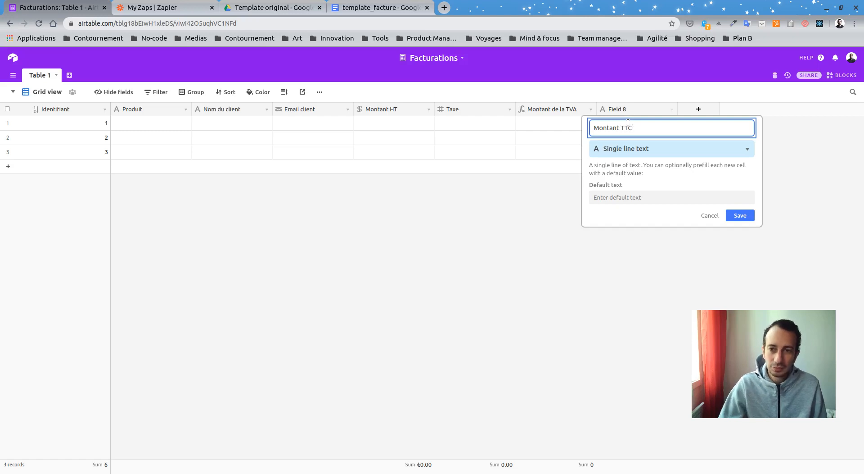
left_click(652, 150)
scroll(640, 288, "down", 3)
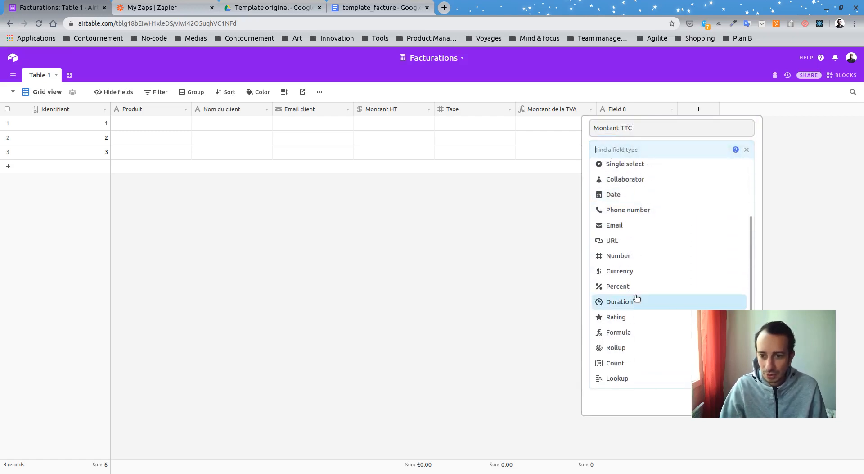
left_click(625, 333)
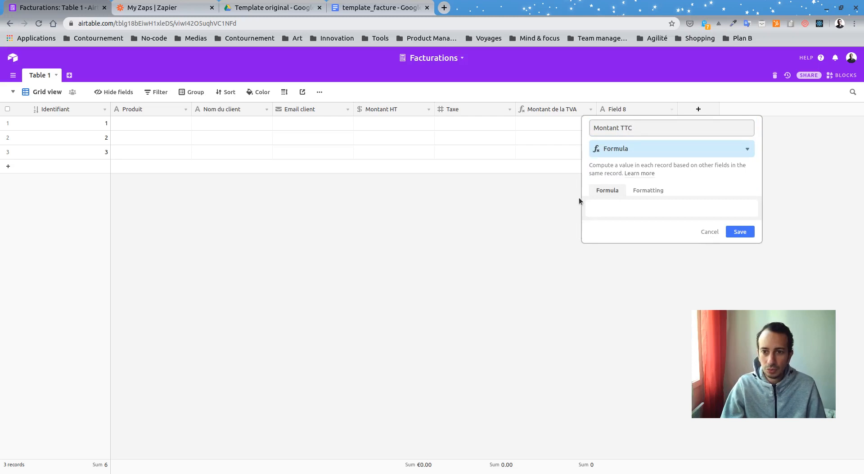
Step: Enter the formula {Montant HT} + {Montant de la TVA} for the Montant TTC field and save it
left_click(618, 207)
type("{Montant HT}")
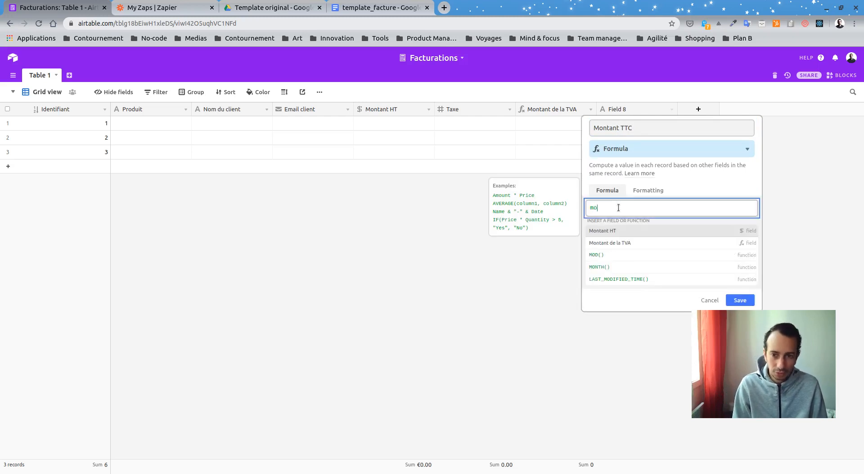
type(" + ")
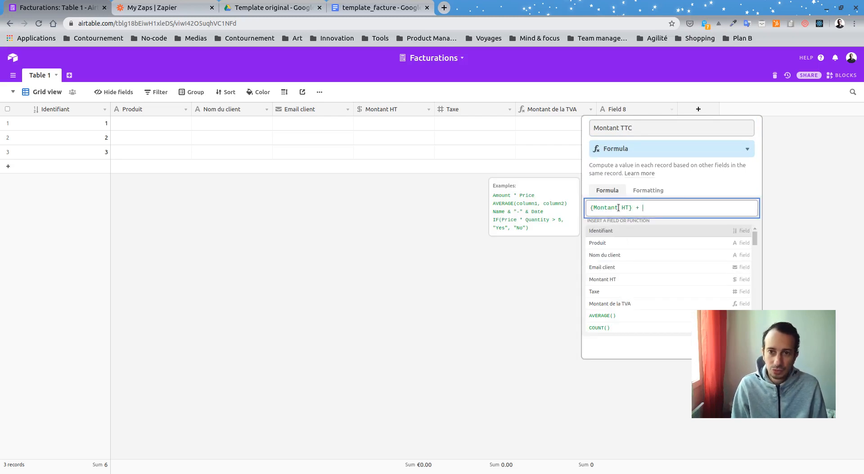
type("mont")
key("Down")
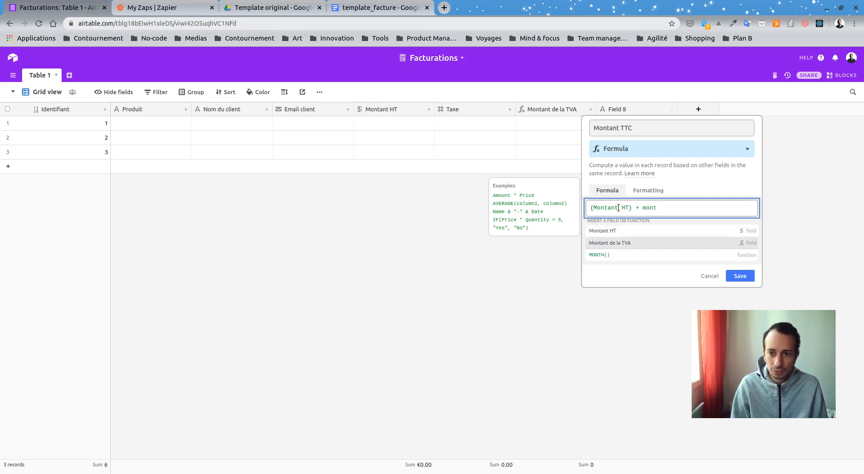
key("Return")
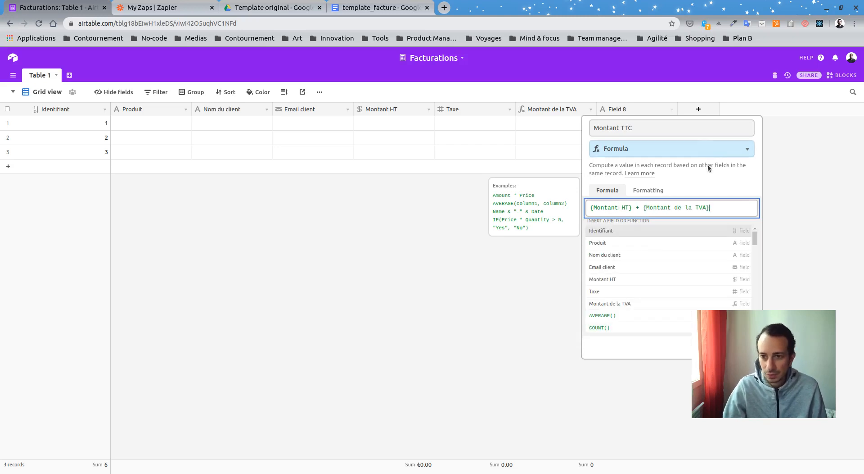
left_click(709, 188)
left_click(740, 232)
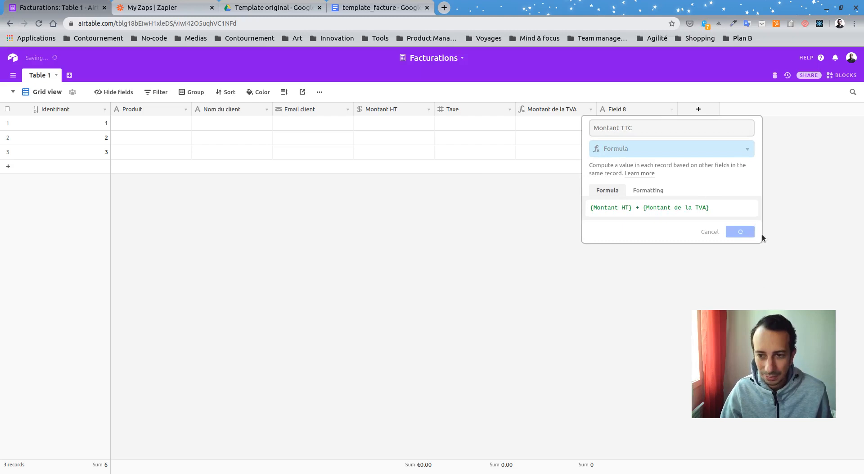
Step: Add a new field named Date, set its type to Date and save it
left_click(703, 109)
type("Date")
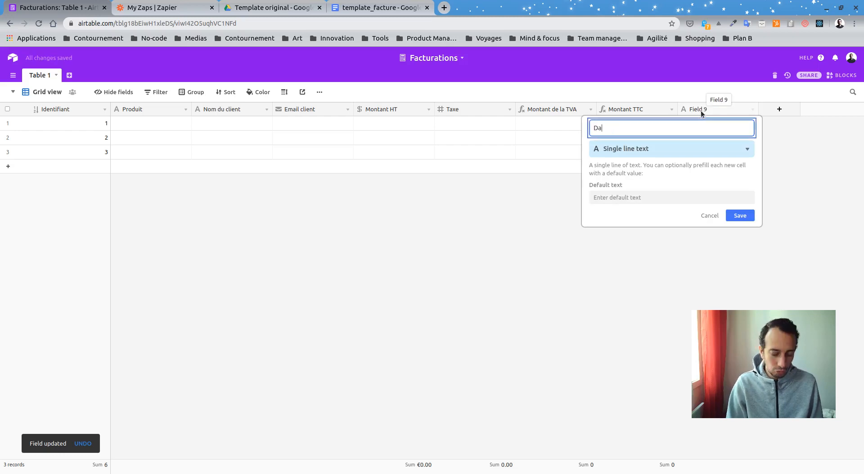
left_click(697, 150)
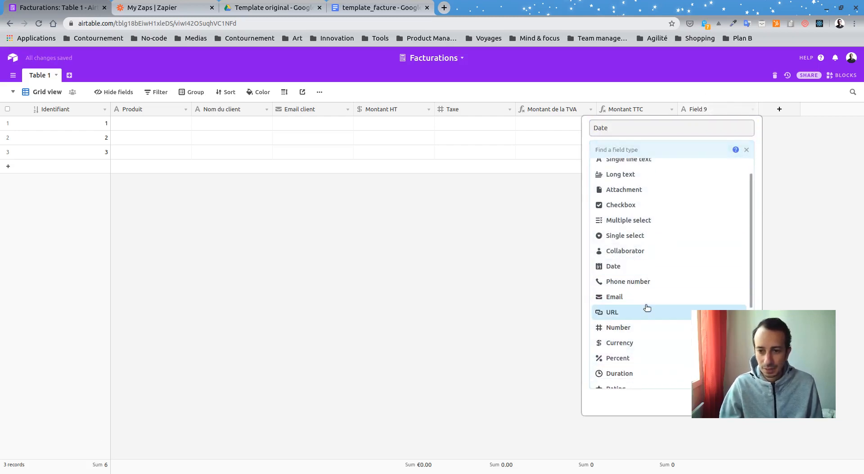
scroll(646, 301, "down", 3)
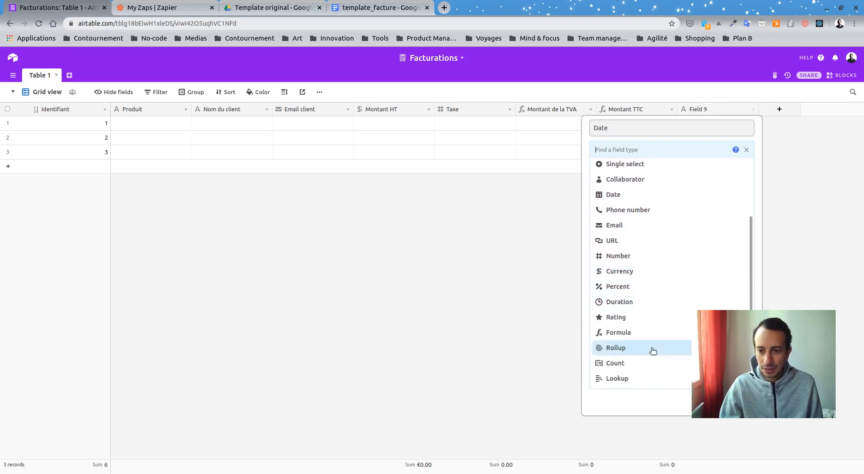
left_click(630, 196)
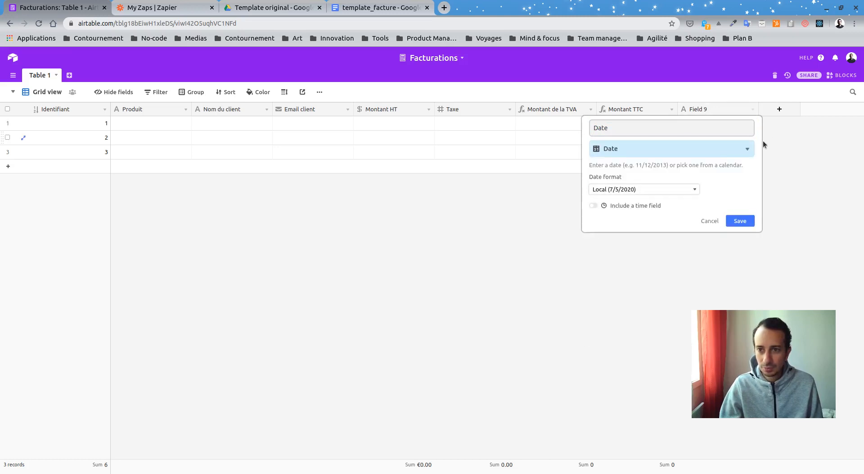
left_click(741, 221)
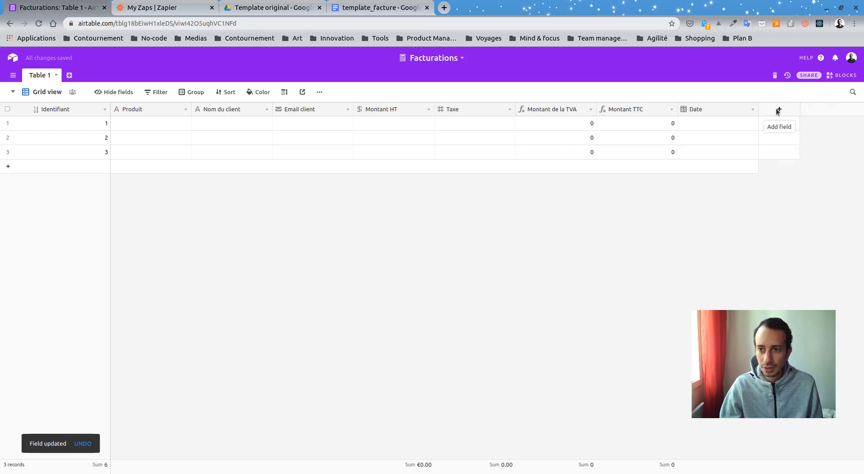
Step: Add a new field named Lien vers la facture, set its type to URL and save it
left_click(776, 108)
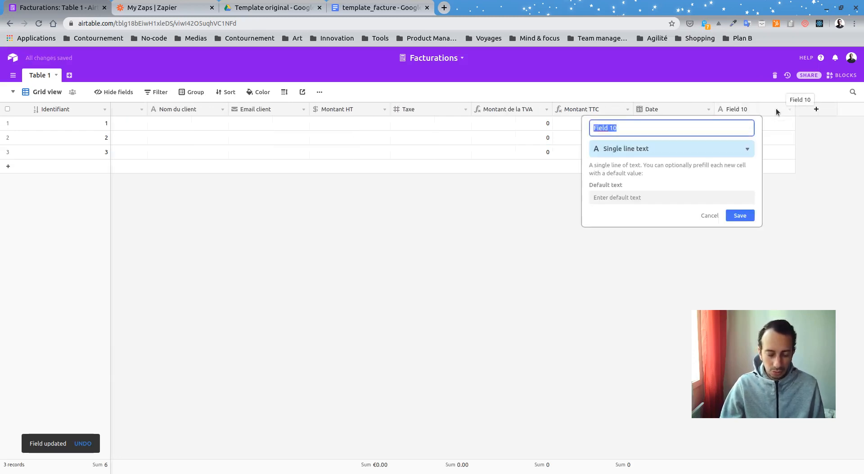
type("Lien ver")
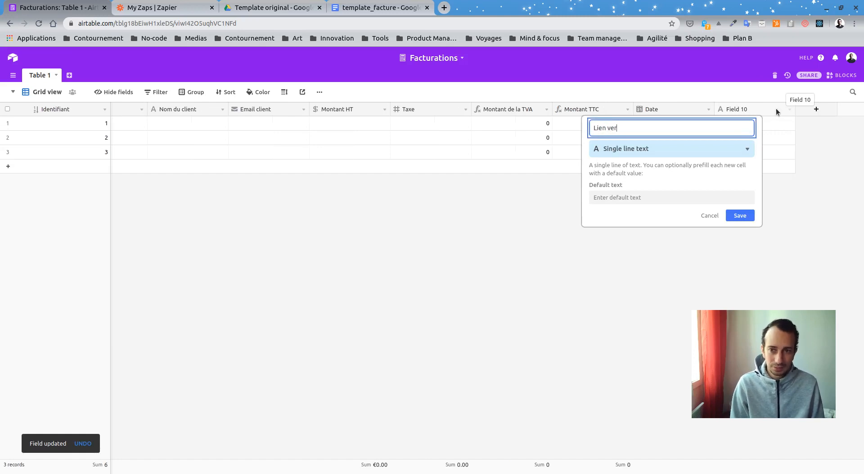
type("s la facture")
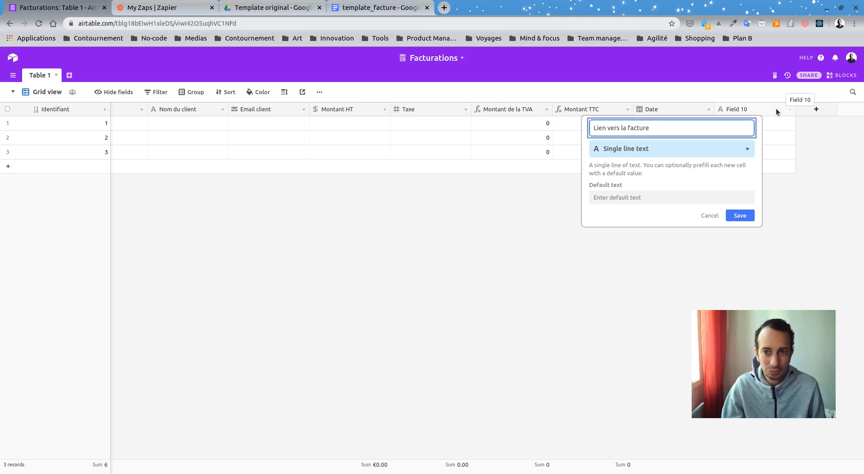
left_click(654, 148)
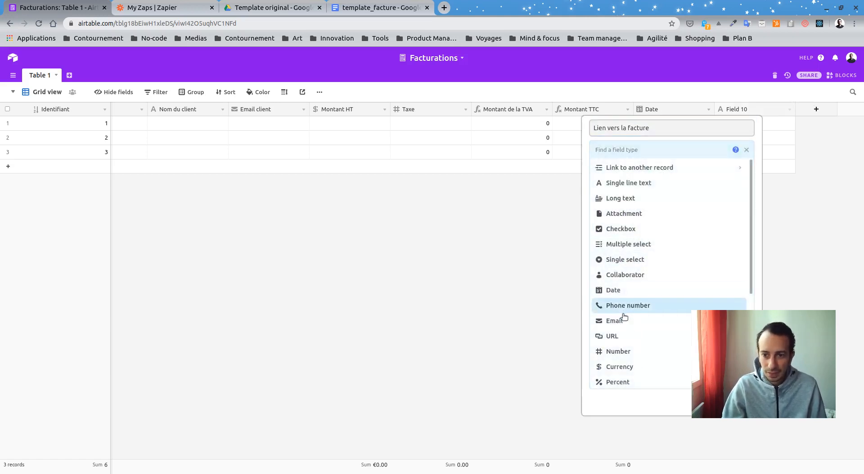
left_click(624, 336)
left_click(741, 192)
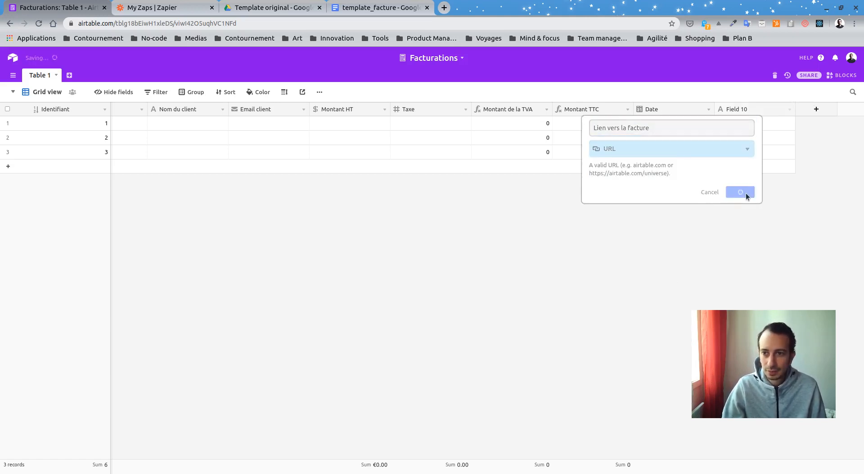
Step: Set the default number of the Taxe field to 20 and save the field
left_click(466, 109)
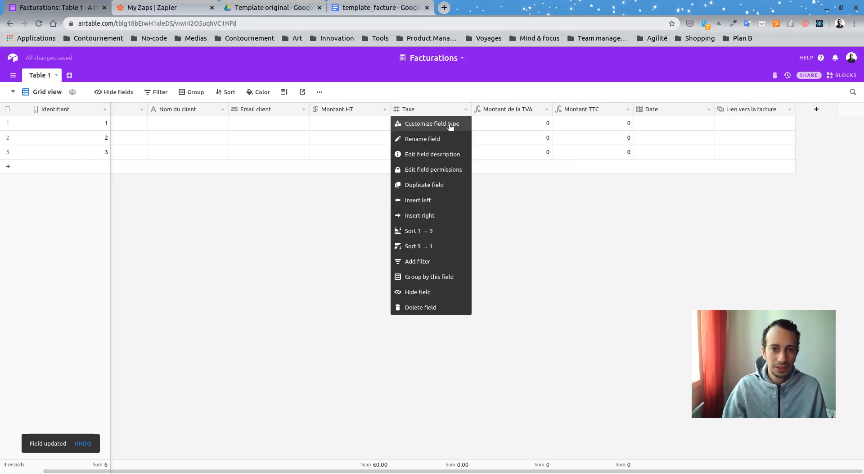
left_click(453, 126)
left_click(452, 175)
left_click(452, 203)
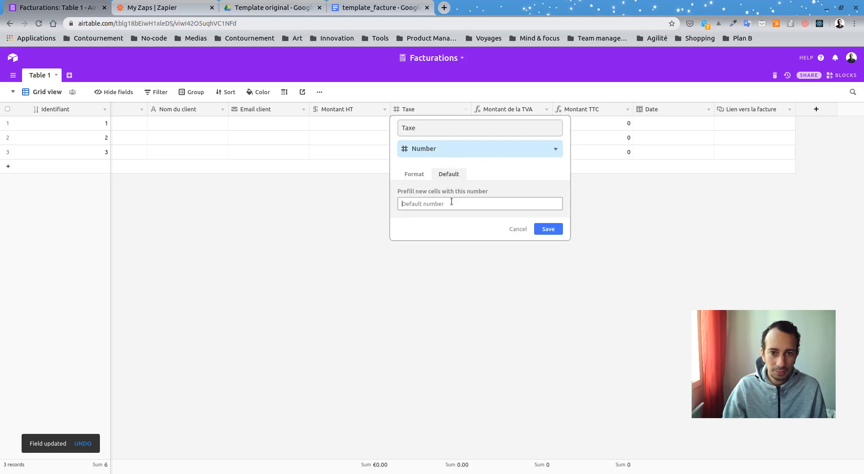
type("20")
left_click(553, 230)
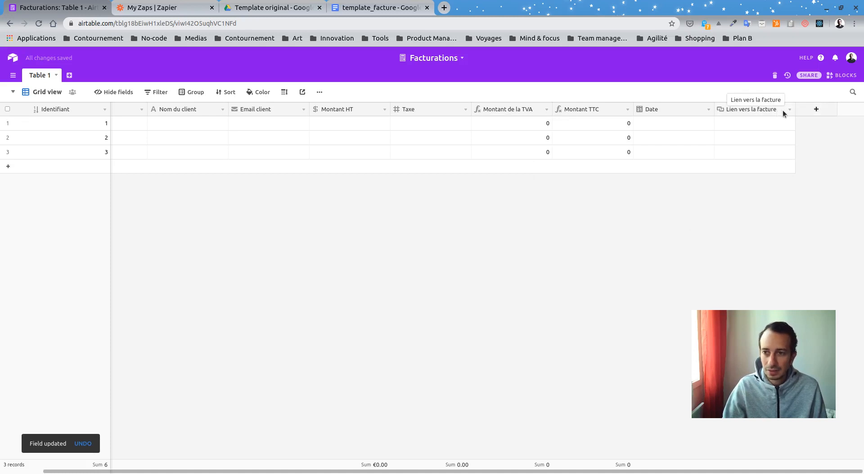
Step: Add a new single line text field named "A générer ?" after Lien vers la facture
left_click(808, 111)
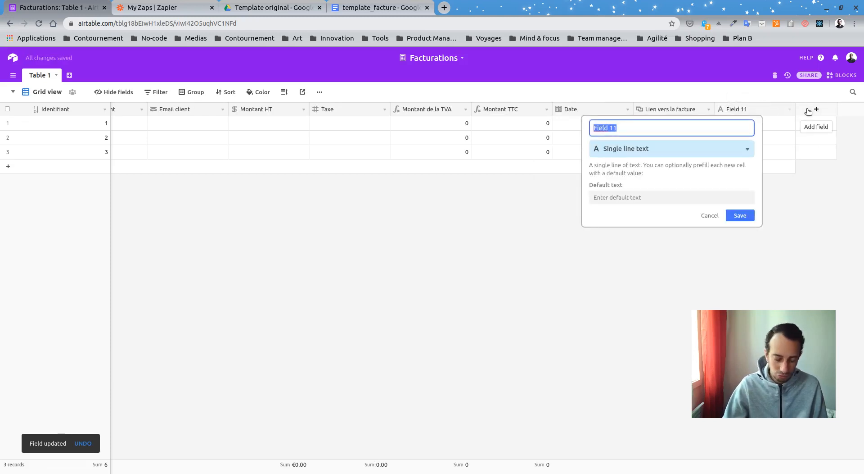
type("A")
key("BackSpace")
type("A géénrer ?")
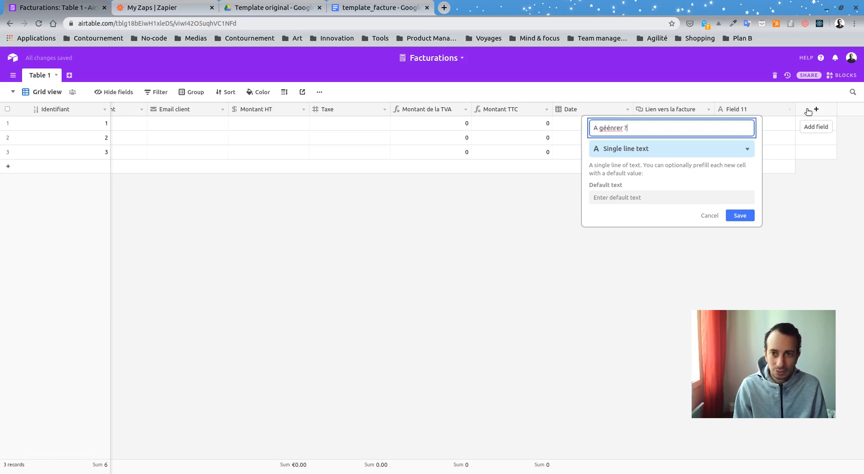
key("BackSpace")
key("Right")
type("e")
key("Return")
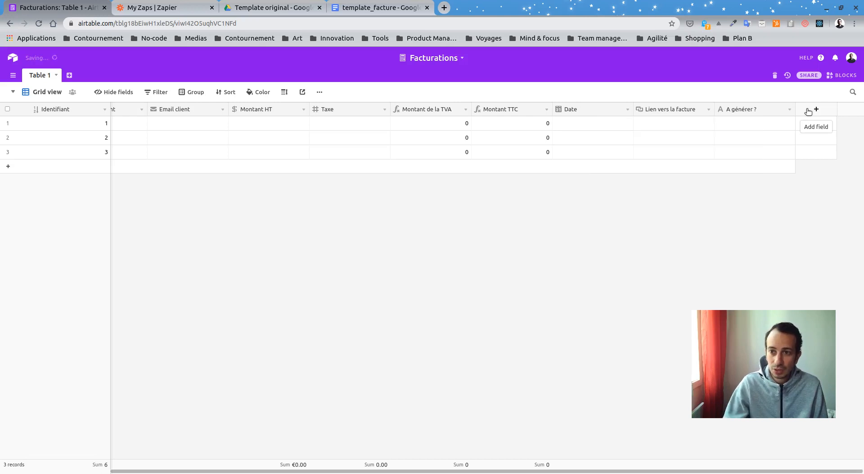
Step: Rename the "A générer ?" field to "A générer automatiquement ?" and change its type to Checkbox
left_click(790, 109)
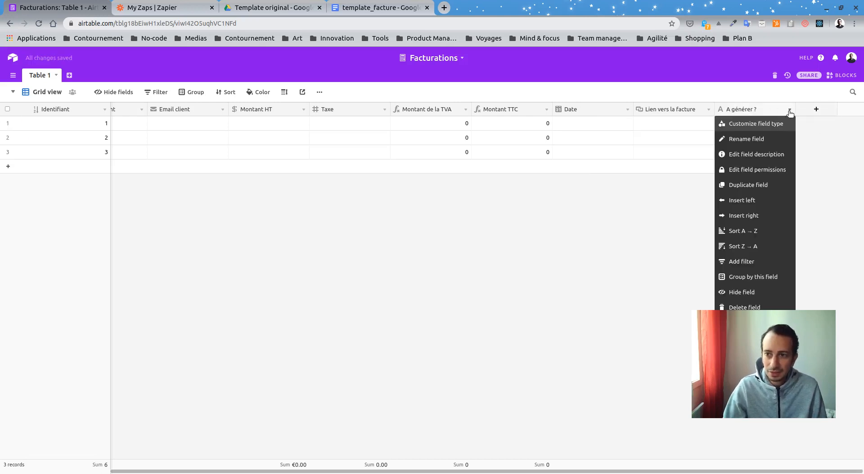
left_click(740, 124)
left_click(681, 148)
scroll(643, 276, "down", 5)
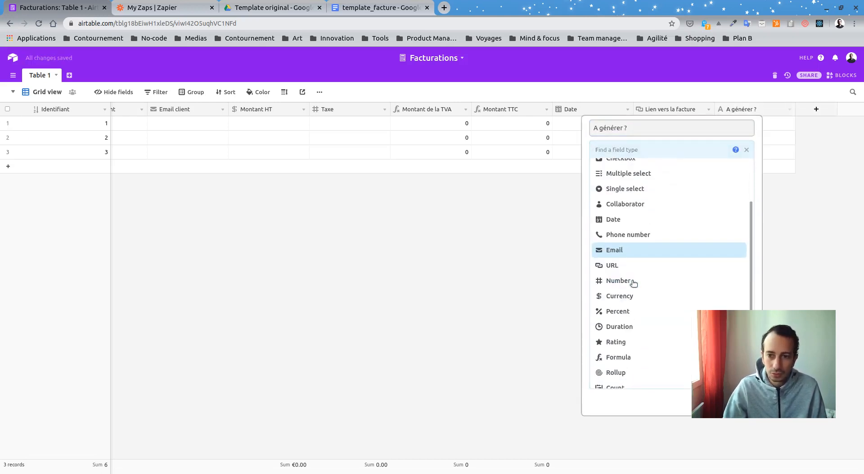
scroll(660, 253, "up", 5)
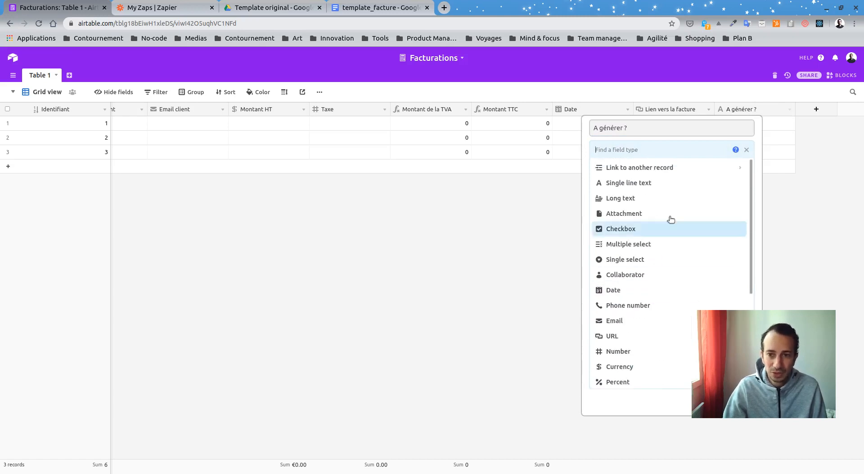
left_click(624, 130)
type("automatiquement")
left_click(641, 151)
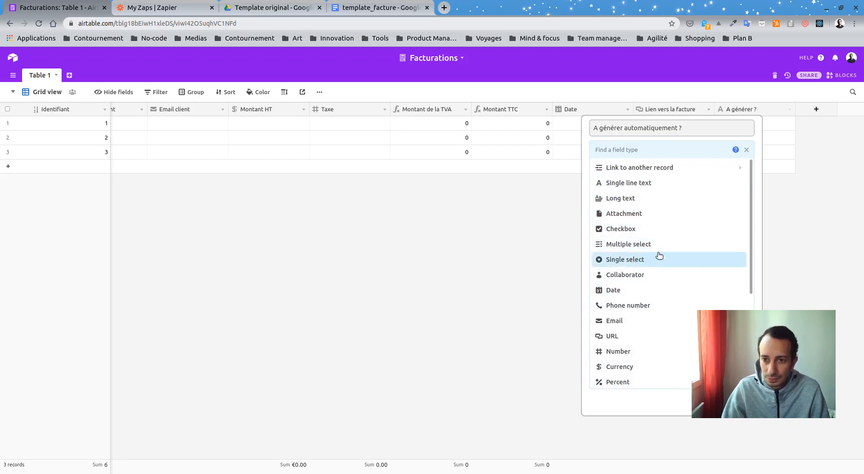
left_click(631, 228)
left_click(741, 205)
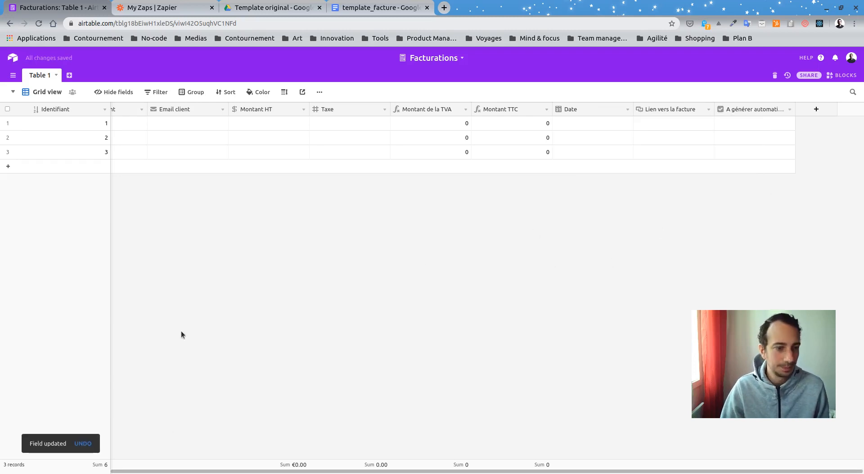
Step: Fill in record 1 with Formation as the Produit and the client's first name in Nom du client
scroll(122, 128, "left", 3)
left_click(142, 121)
type("Format")
type("ioon")
key("BackSpace")
key("BackSpace")
type("n")
key("Tab")
type("Francis")
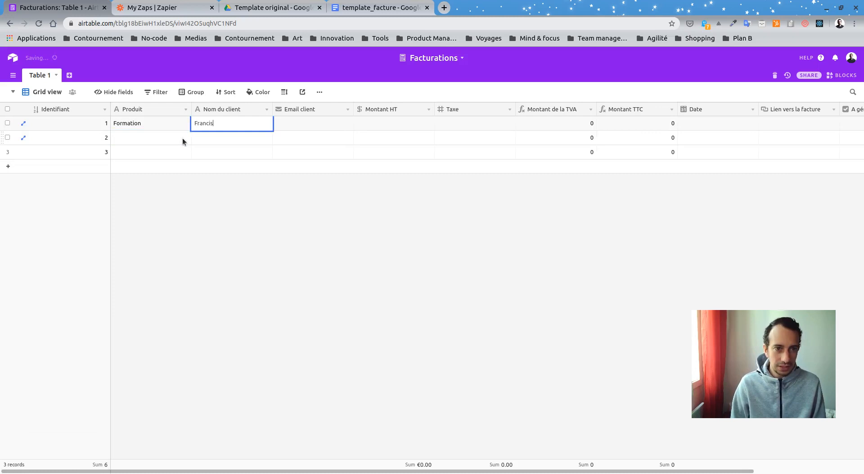
Step: Enter the client's e-mail address in lowercase in the Email client field of record 1
key("Tab")
type("Francis@test.com")
key("Home")
key("Delete")
type("f")
key("End")
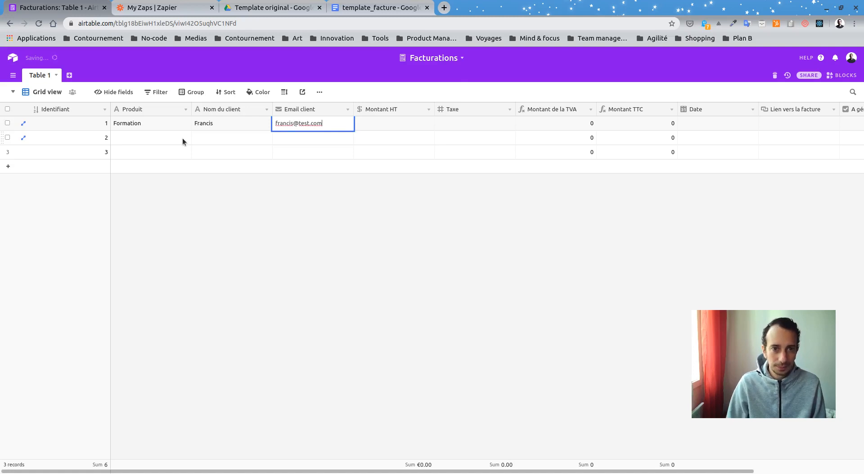
Step: Set Montant HT to 120 and Taxe to 20 for record 1
left_click(382, 122)
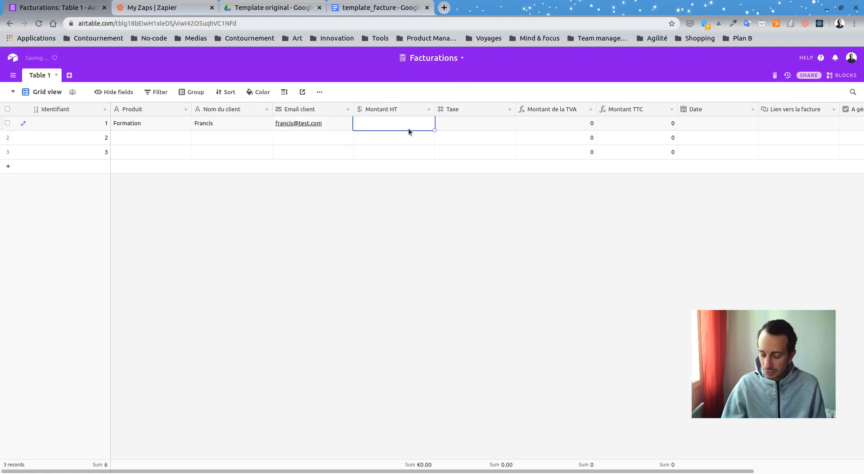
type("120")
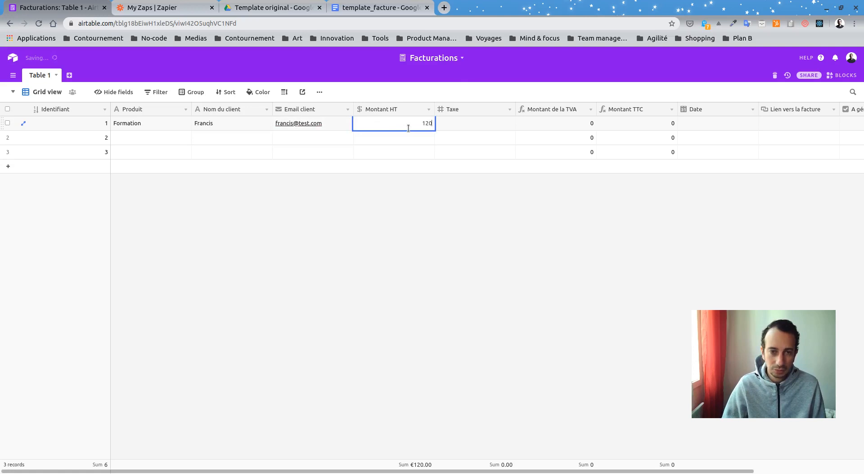
key("Return")
left_click(470, 122)
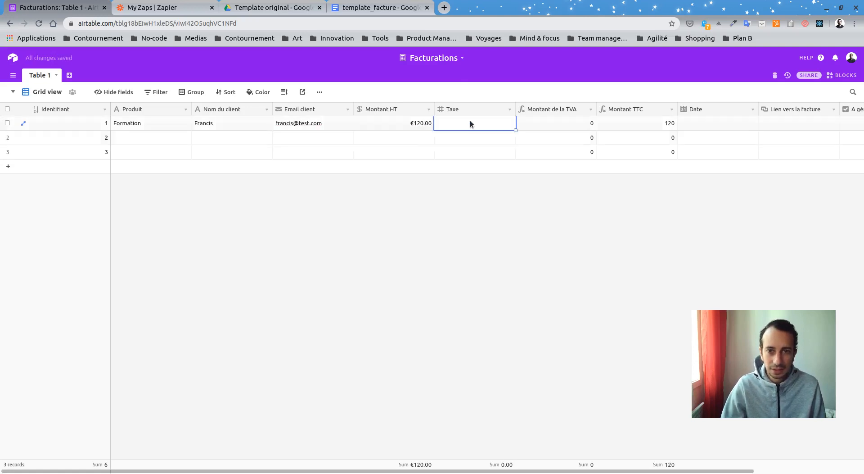
type("20")
key("Return")
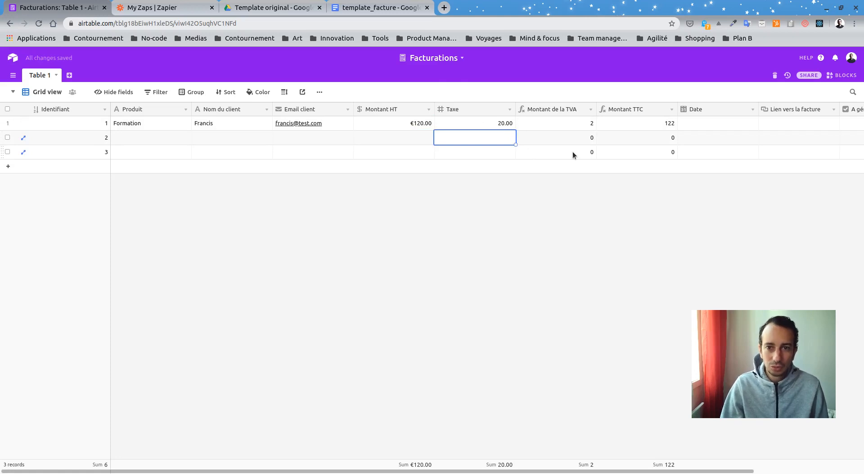
left_click(569, 124)
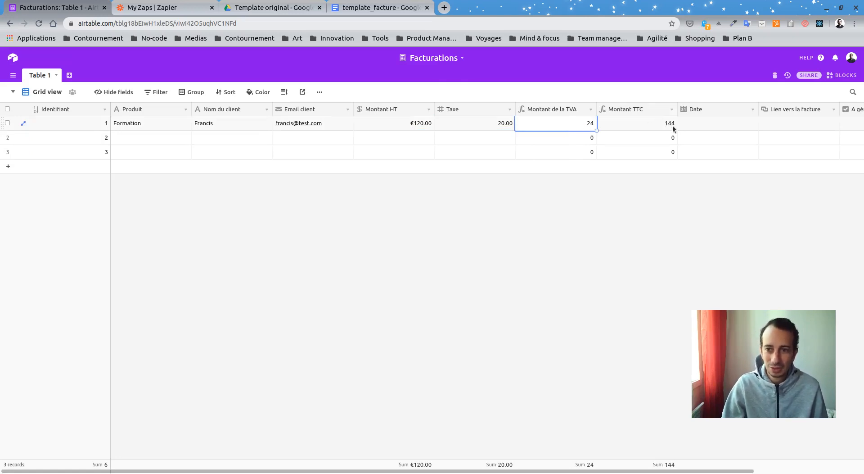
Step: Set the Date of record 1 to 5/5/2020
left_click(738, 126)
left_click(737, 126)
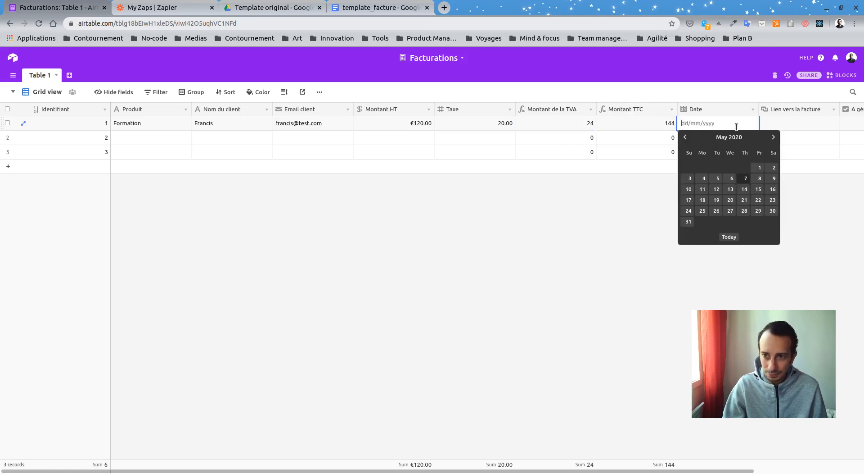
left_click(718, 179)
left_click(780, 124)
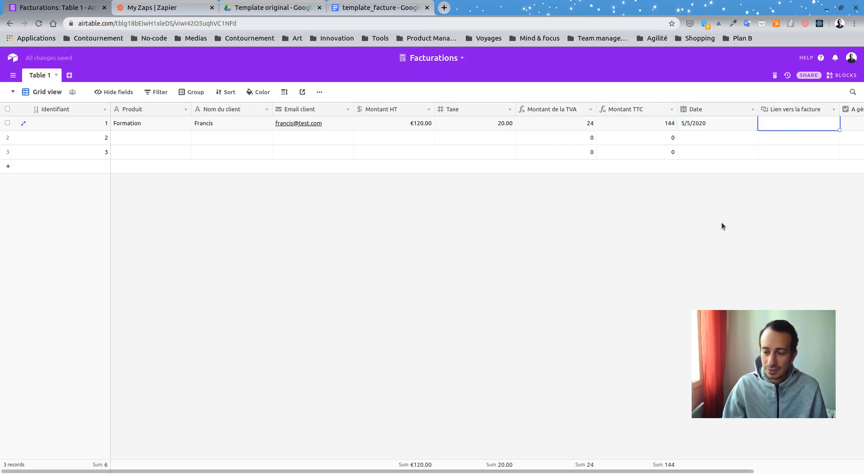
Step: Fill in record 2 with Conseil as the Produit, plus the client's first name and e-mail address
left_click(158, 138)
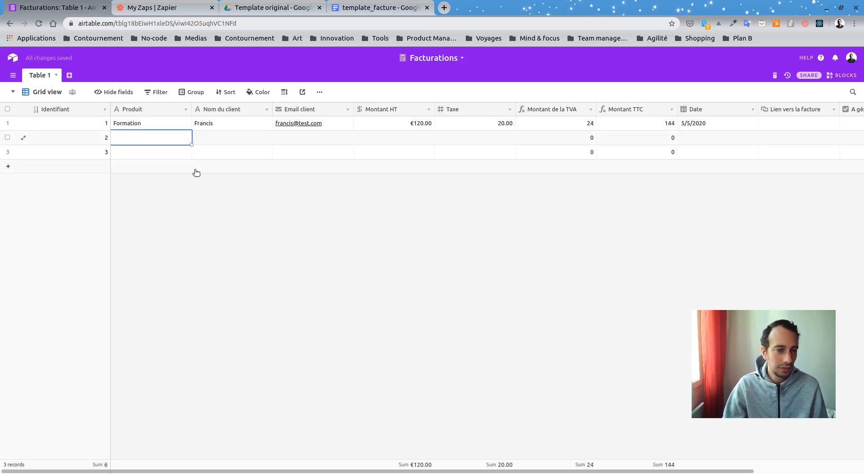
type("C")
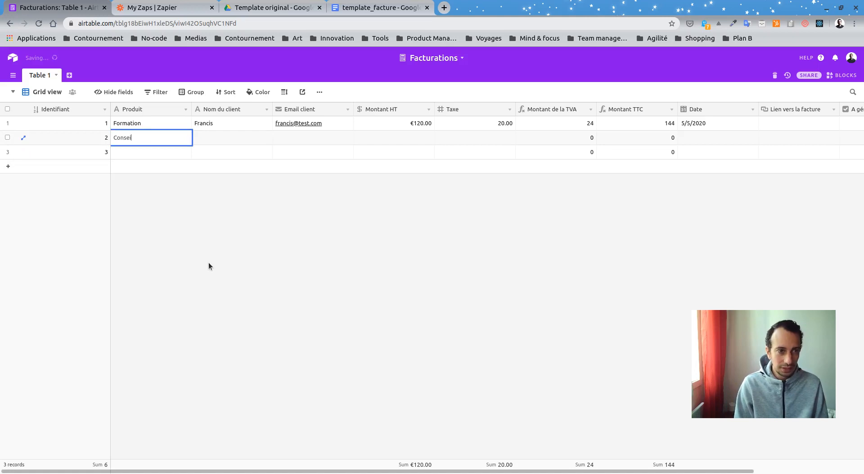
type("onseil")
left_click(220, 137)
type("Michel")
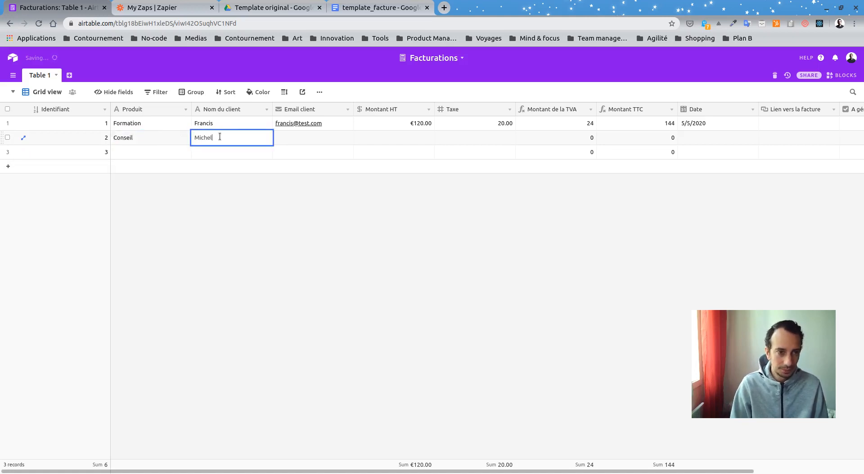
type("michel@test.com")
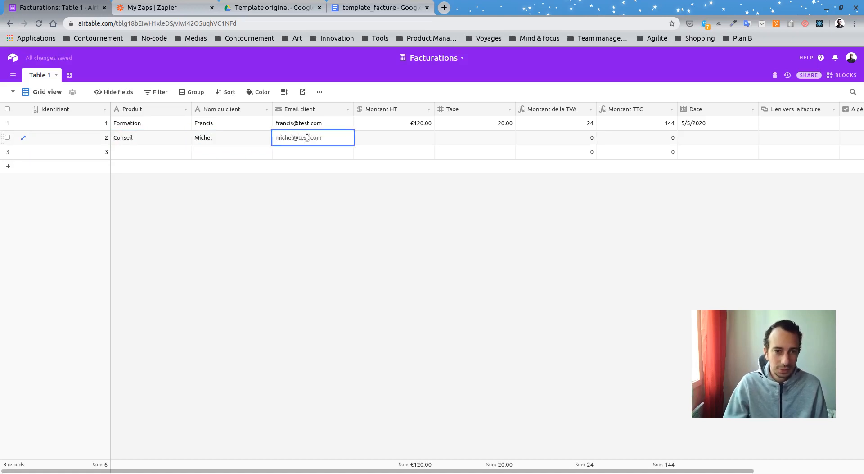
Step: Set Montant HT to 1000 and Taxe to 20 for record 2
left_click(365, 138)
type("1000")
key("Return")
left_click(470, 138)
type("20")
key("Return")
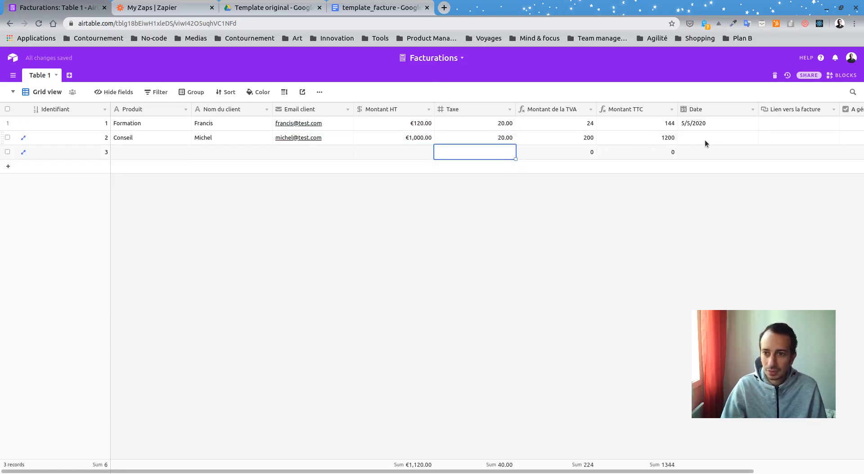
Step: Set the Date of record 2 to 7/5/2020 and delete the empty record 3
left_click(727, 140)
left_click(723, 139)
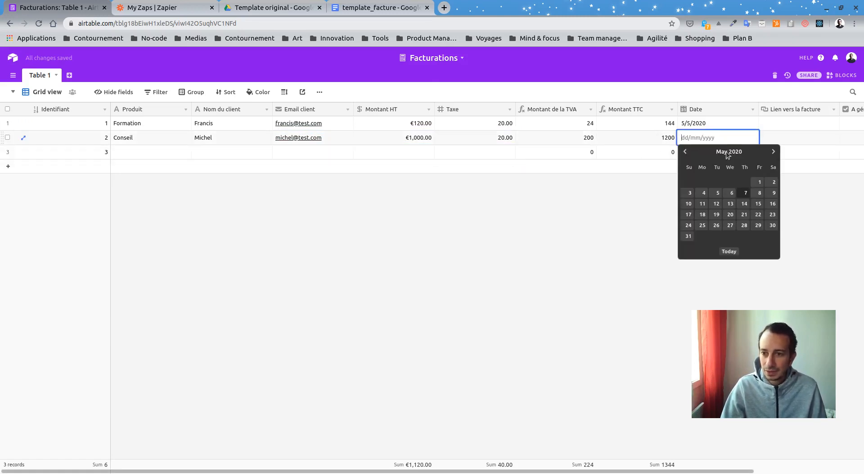
left_click(746, 193)
left_click(297, 189)
right_click(206, 153)
left_click(208, 253)
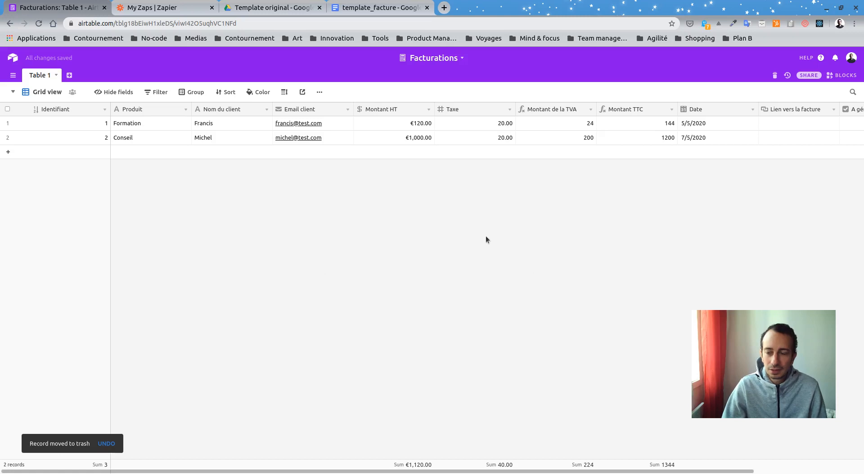
Step: Create a new grid view of the table named "Factures à générer"
left_click(54, 92)
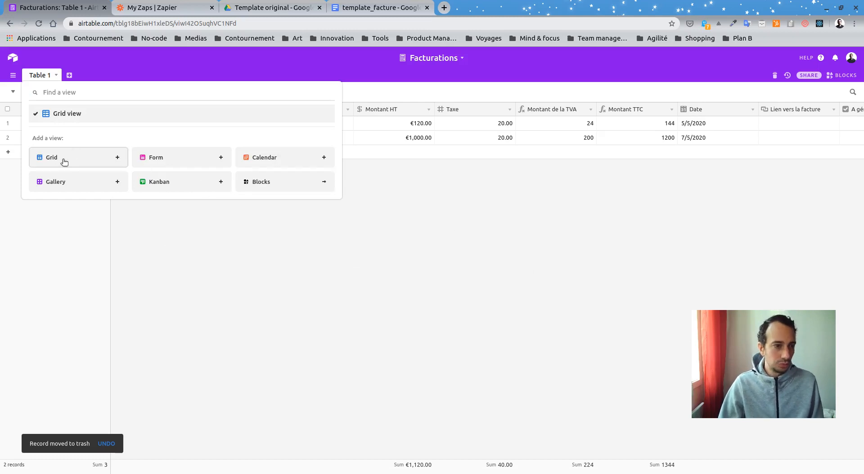
left_click(77, 160)
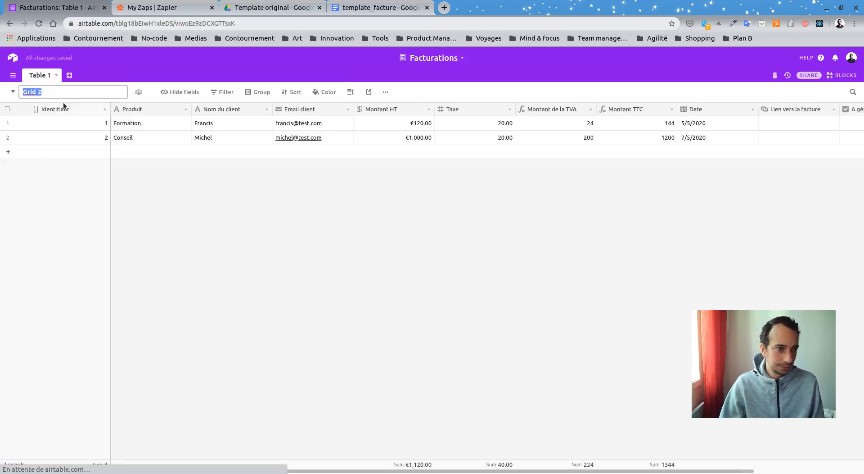
type("Factures )")
key("BackSpace")
type("à gér")
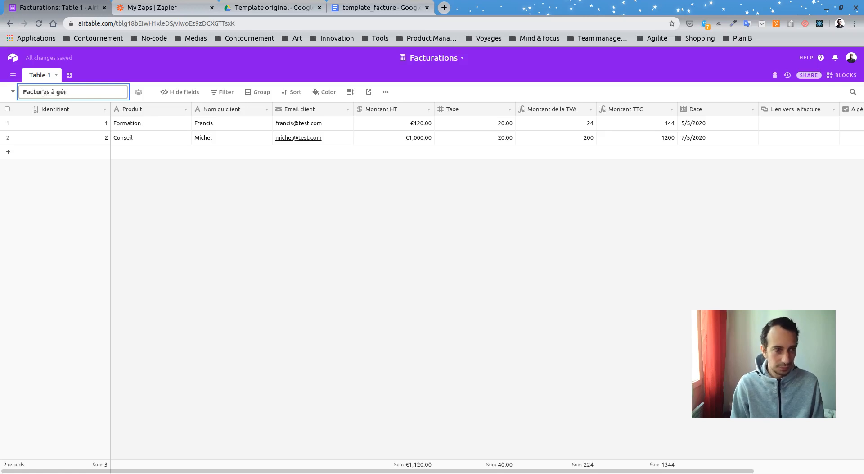
key("BackSpace")
type("nérer")
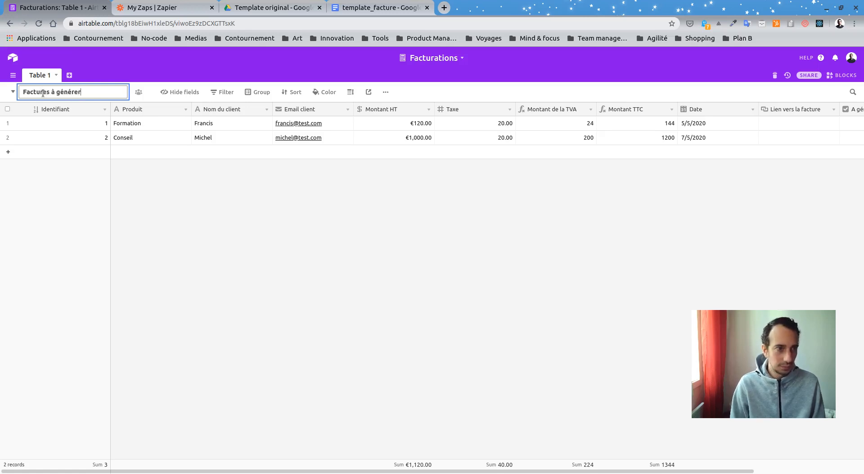
key("Return")
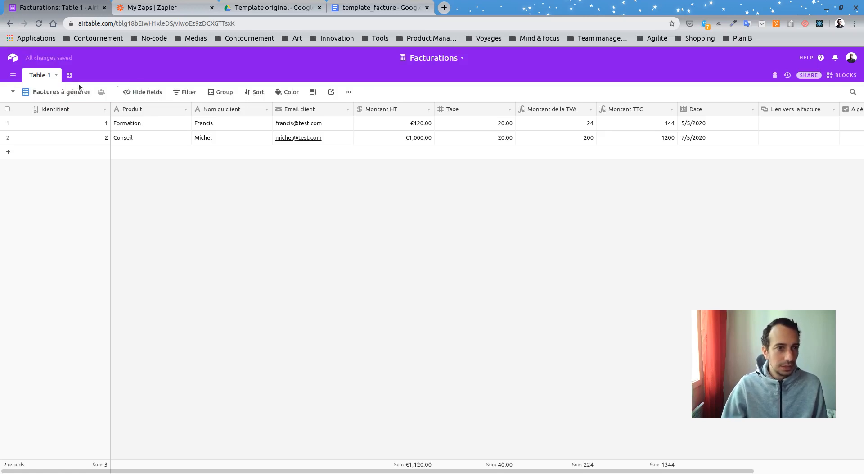
Step: Filter the Factures à générer view to records where "A générer automatiquement ?" is checked
left_click(179, 93)
left_click(199, 129)
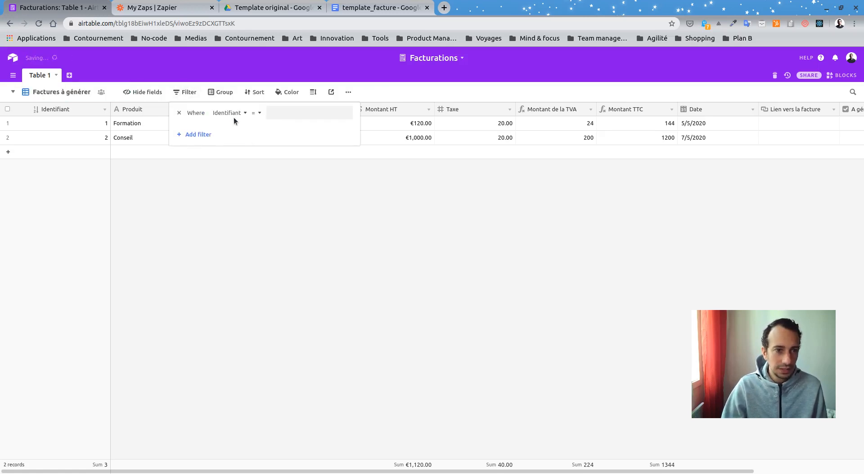
left_click(241, 116)
scroll(249, 189, "down", 3)
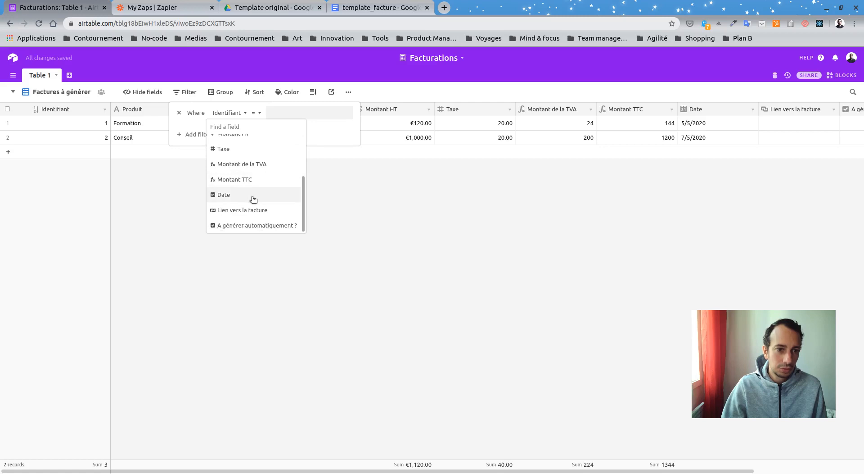
left_click(249, 225)
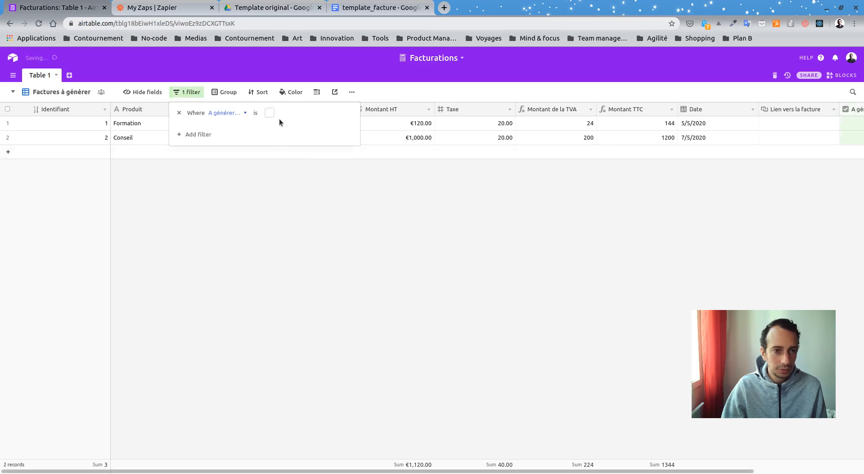
left_click(269, 113)
left_click(256, 185)
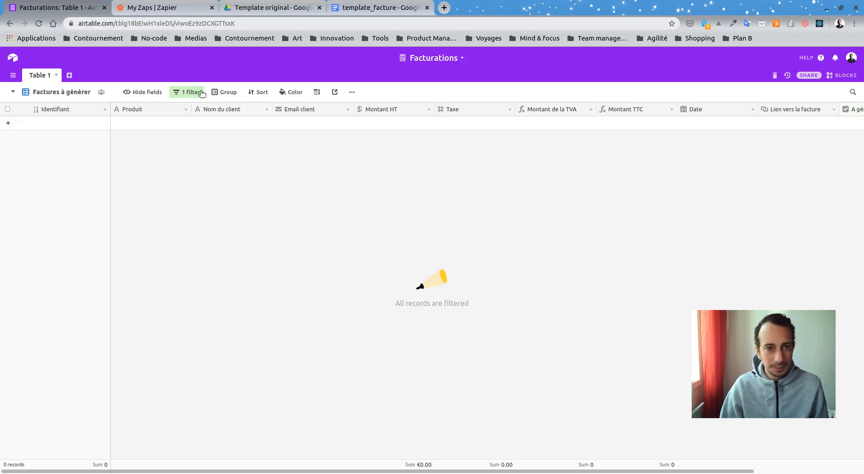
left_click(135, 12)
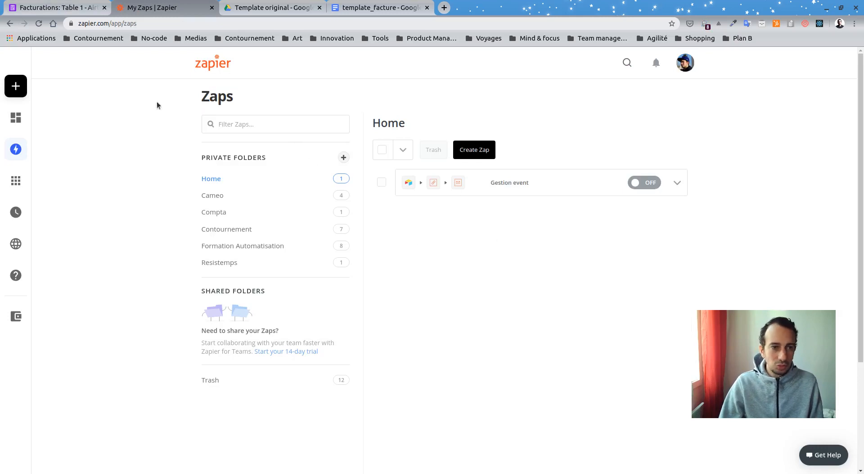
left_click(61, 10)
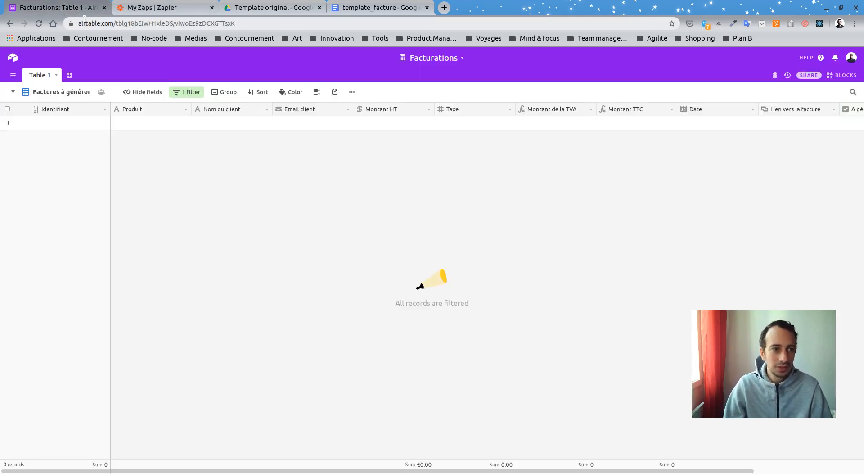
Step: Rename Table 1 as Factures and switch back to its Grid view
double_click(48, 77)
type("Factures")
key("Return")
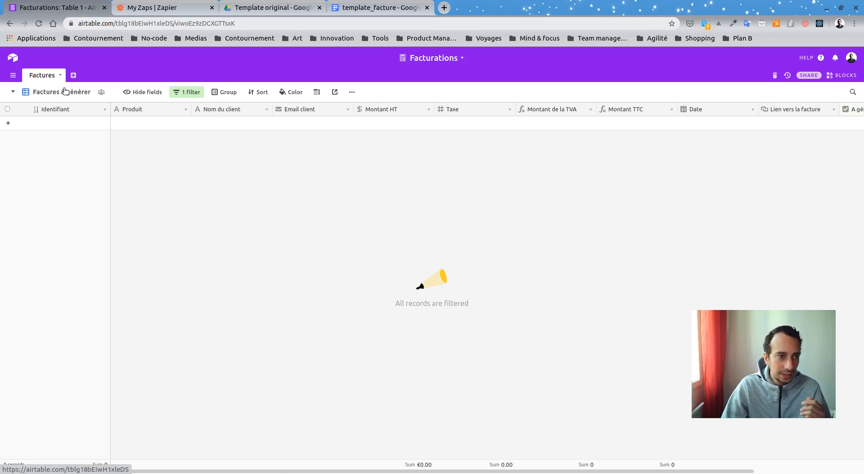
left_click(62, 92)
left_click(49, 113)
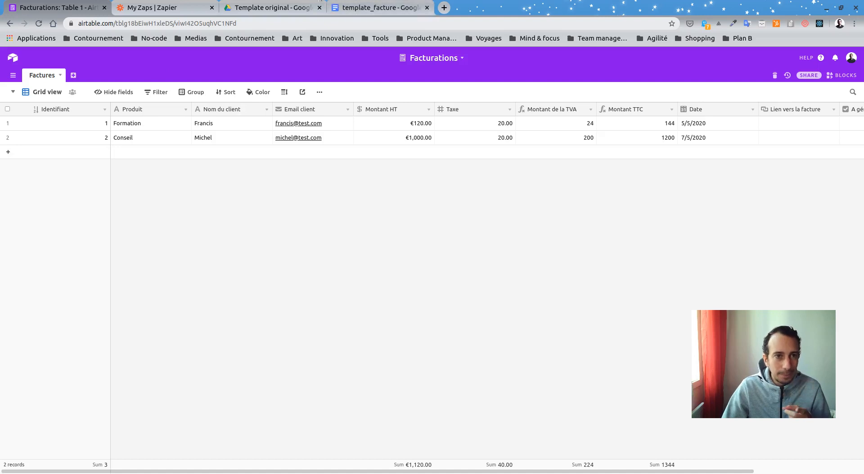
Step: Switch to Zapier and create a new zap named "Generation de facture"
left_click(153, 7)
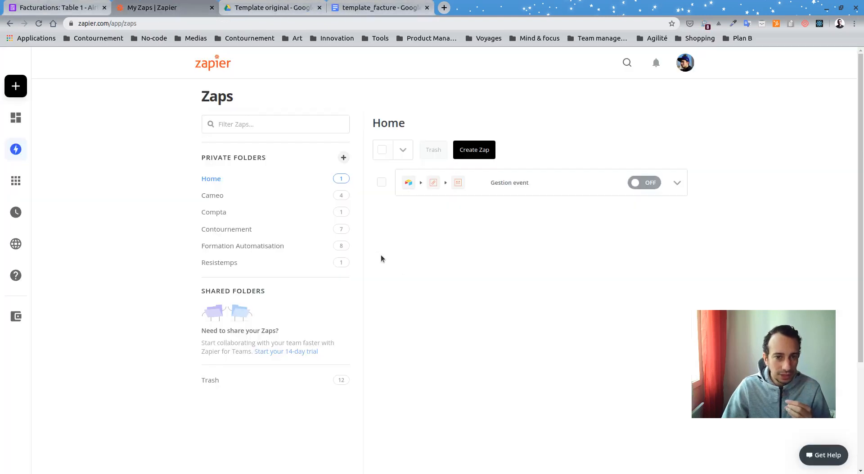
left_click(488, 156)
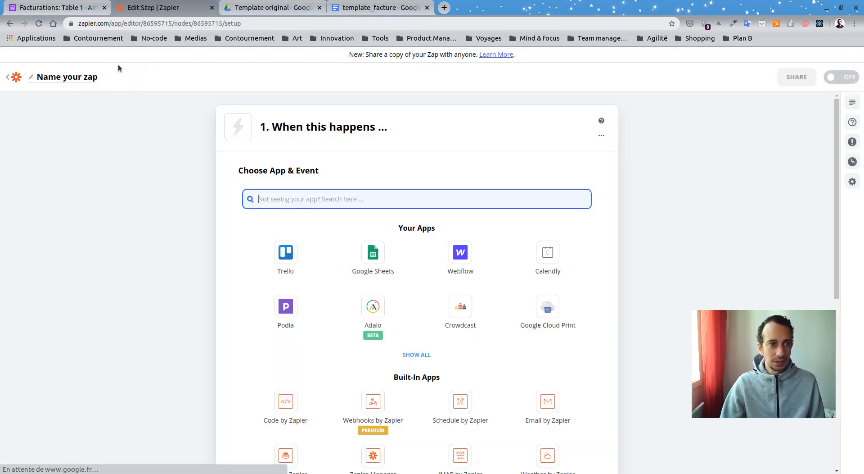
left_click(60, 81)
type("Gene")
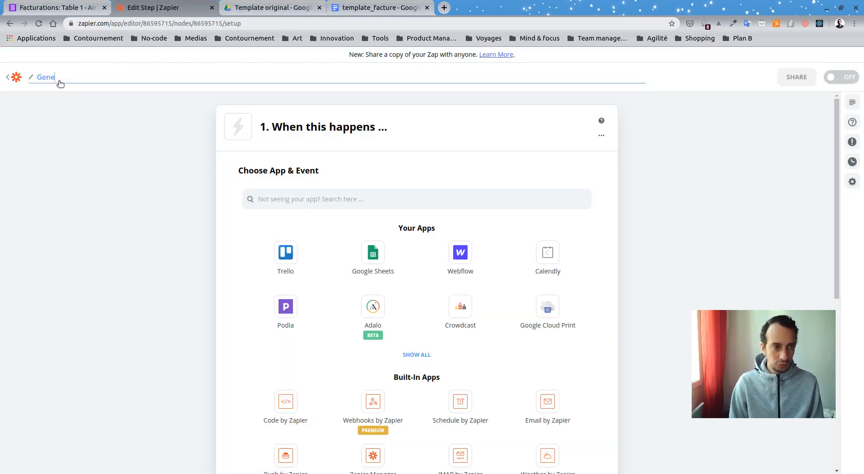
type("ration de facture")
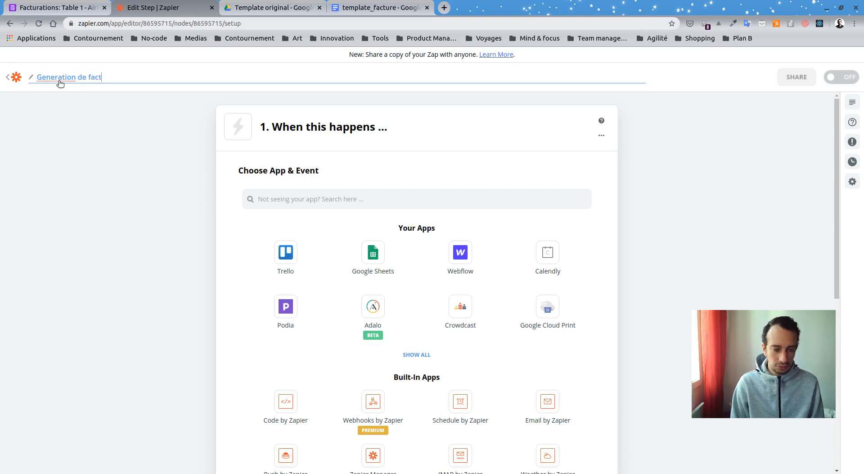
key("Return")
Step: Choose Airtable as the zap's trigger app with New Record in View as the trigger event
left_click(401, 190)
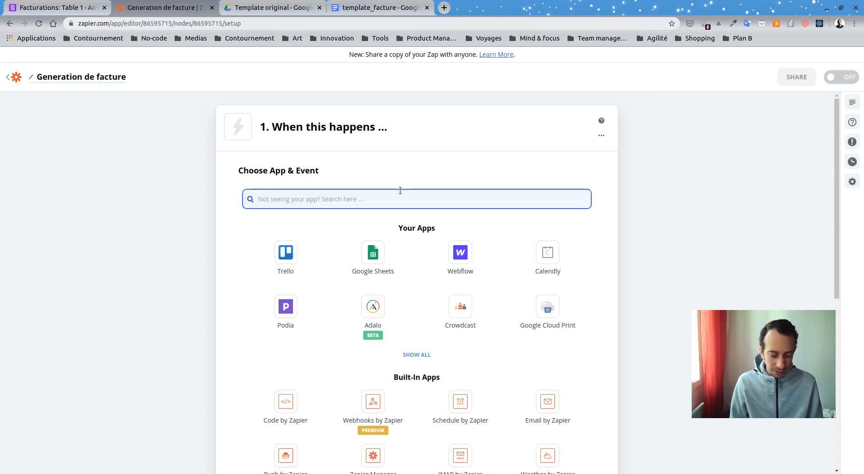
type("airt")
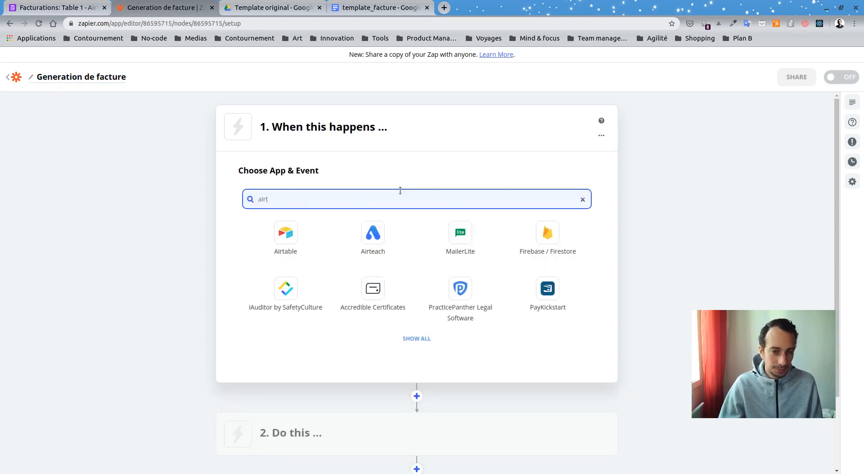
left_click(281, 239)
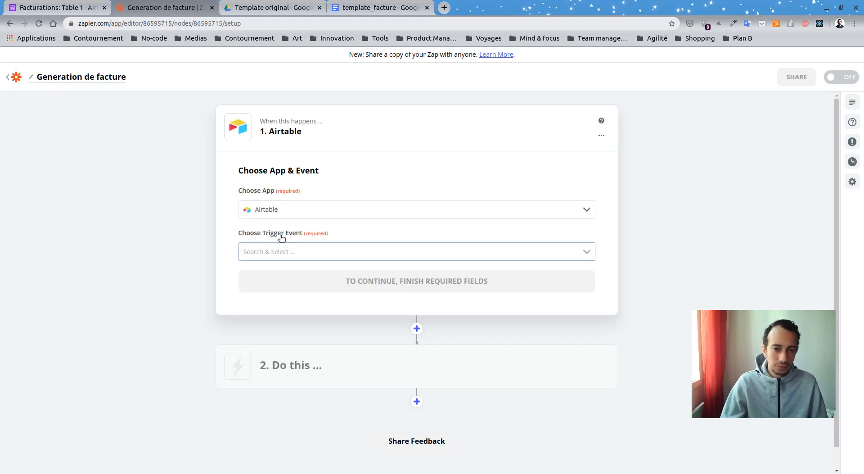
left_click(295, 255)
left_click(299, 302)
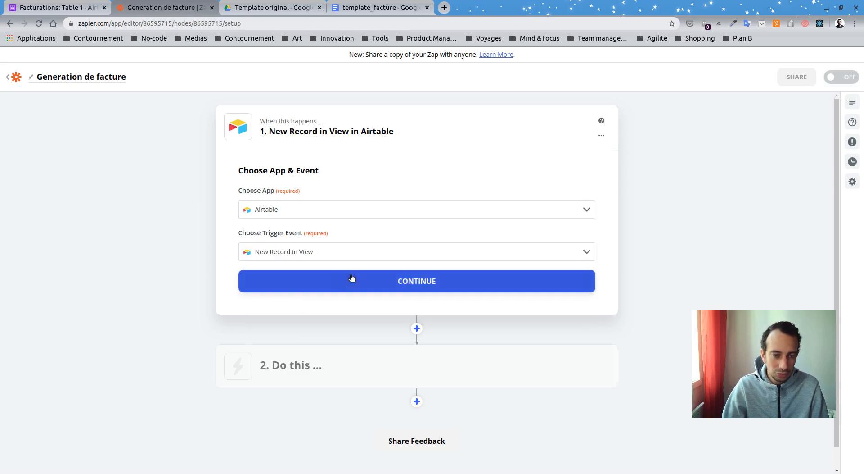
left_click(353, 278)
Step: Select the existing Airtable account for the trigger and continue to the record settings
left_click(377, 230)
left_click(351, 262)
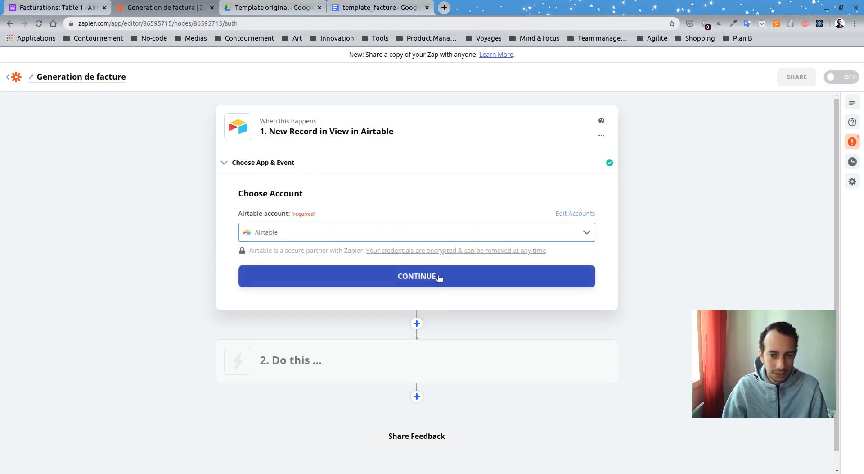
left_click(439, 278)
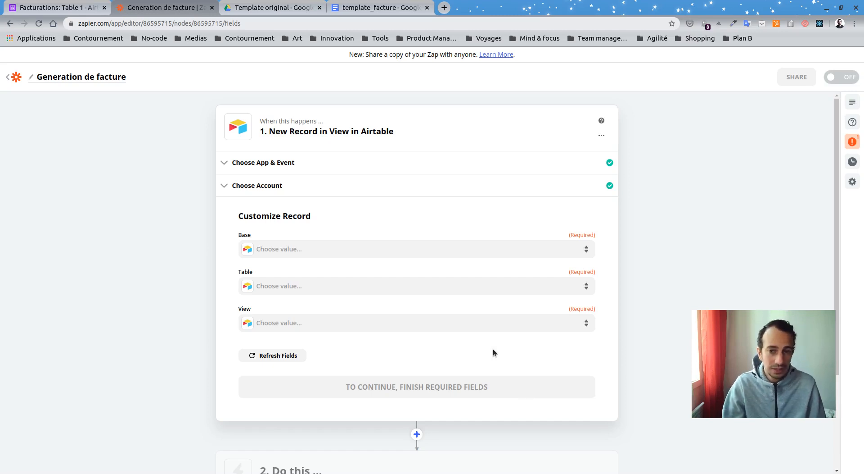
Step: Set the trigger's base to Facturations, table to Factures and view to Factures à générer, and run the trigger test
left_click(402, 258)
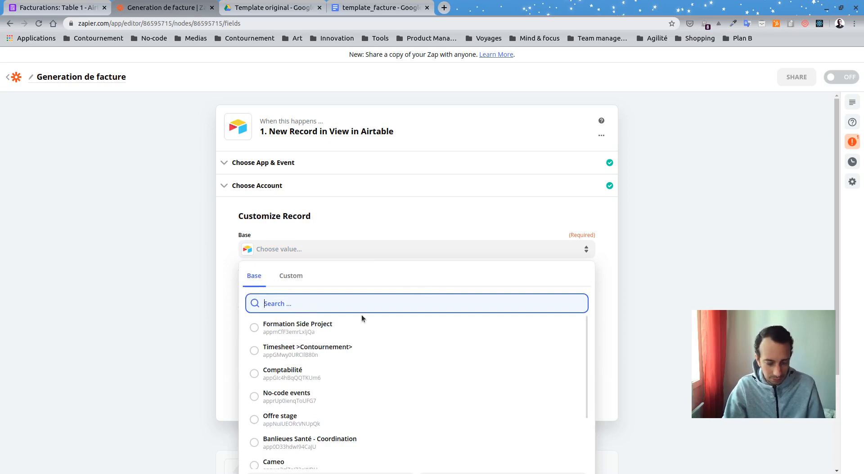
type("factur")
left_click(270, 324)
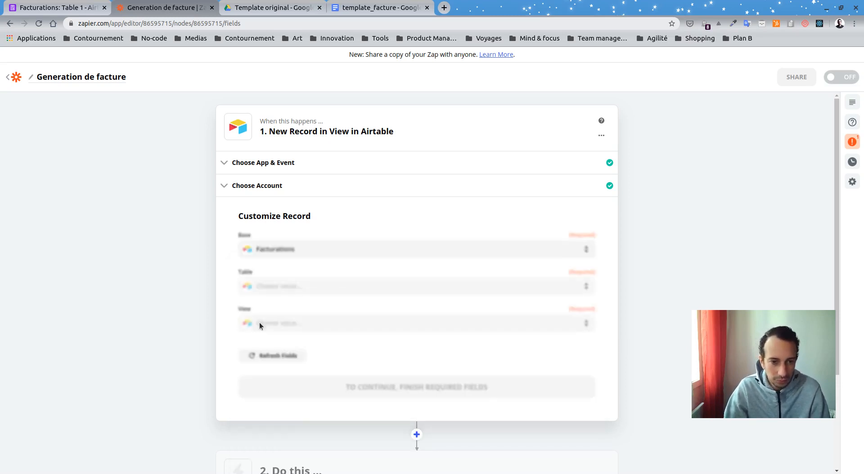
left_click(324, 288)
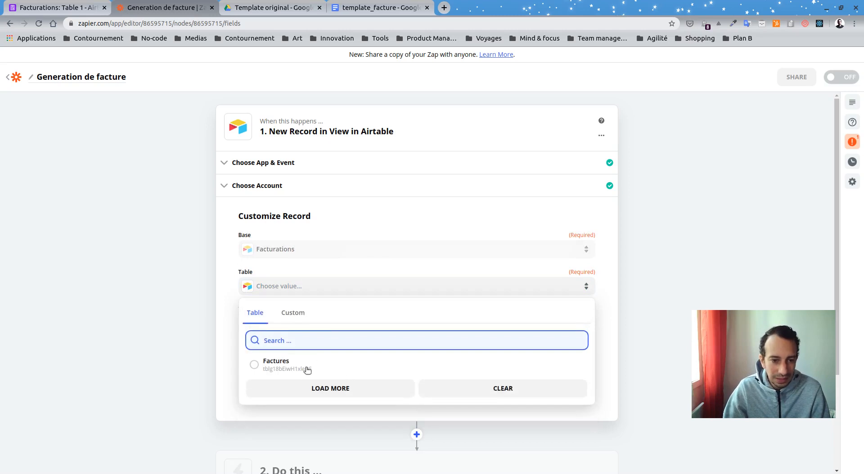
left_click(305, 367)
left_click(345, 327)
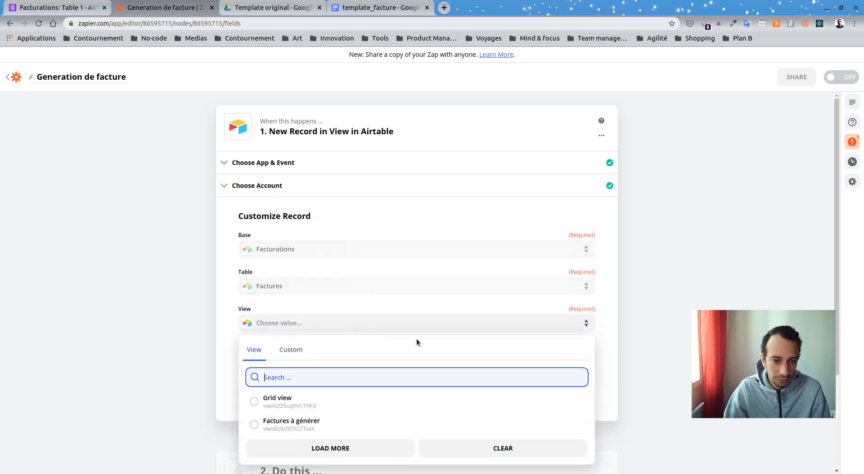
scroll(315, 368, "down", 1)
left_click(315, 368)
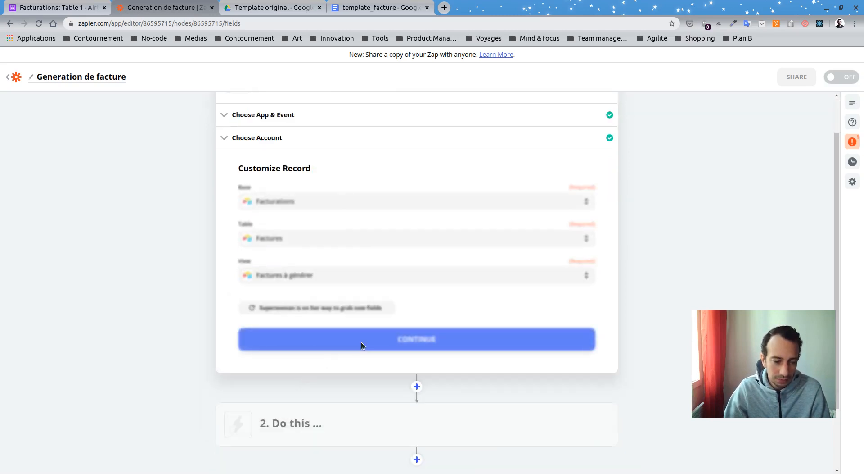
left_click(450, 345)
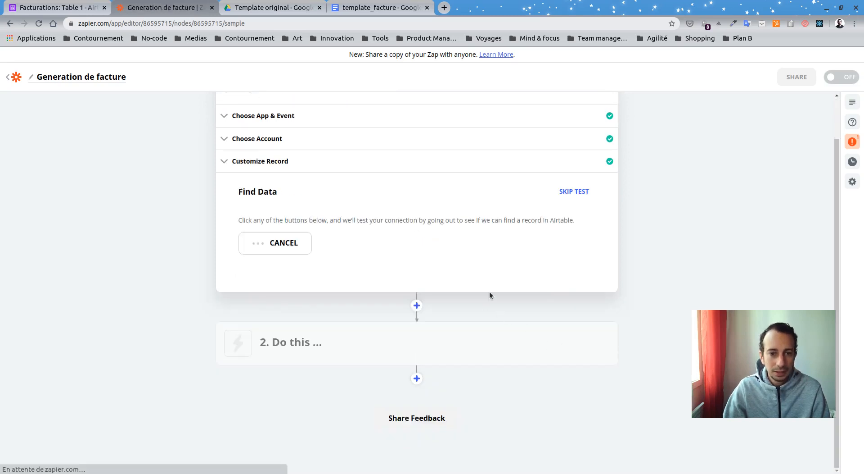
left_click(379, 244)
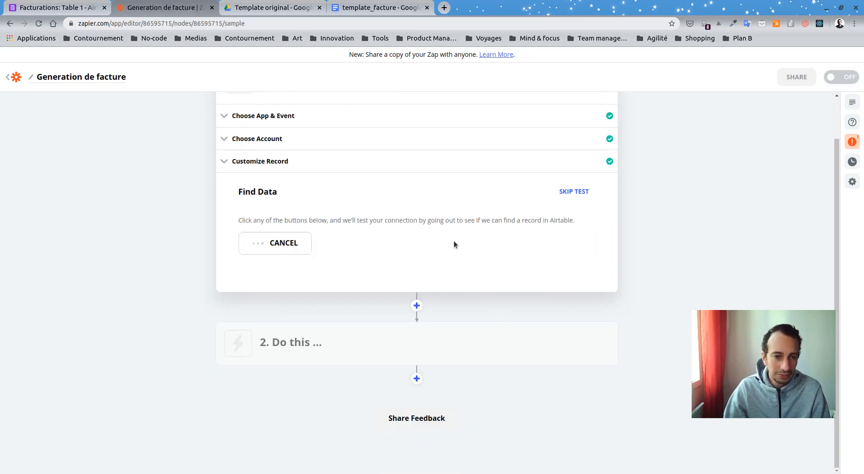
Step: In Airtable, check "A générer automatiquement ?" for record 2, and return to the zap in Zapier
left_click(56, 8)
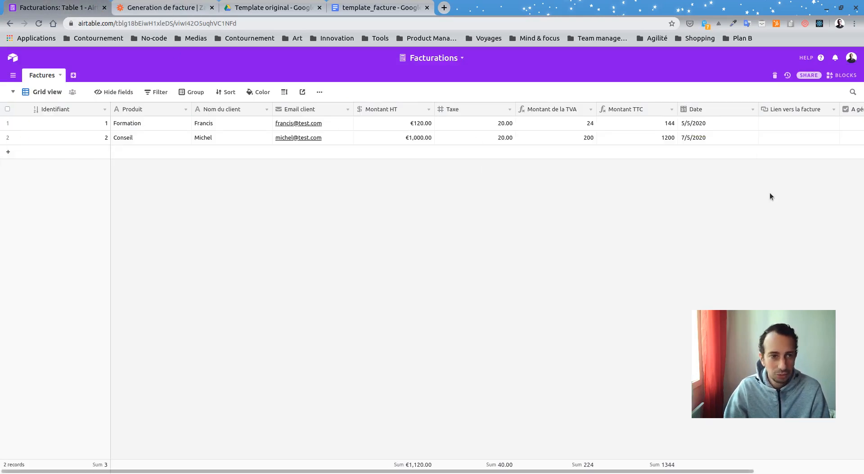
left_click(851, 137)
left_click(813, 140)
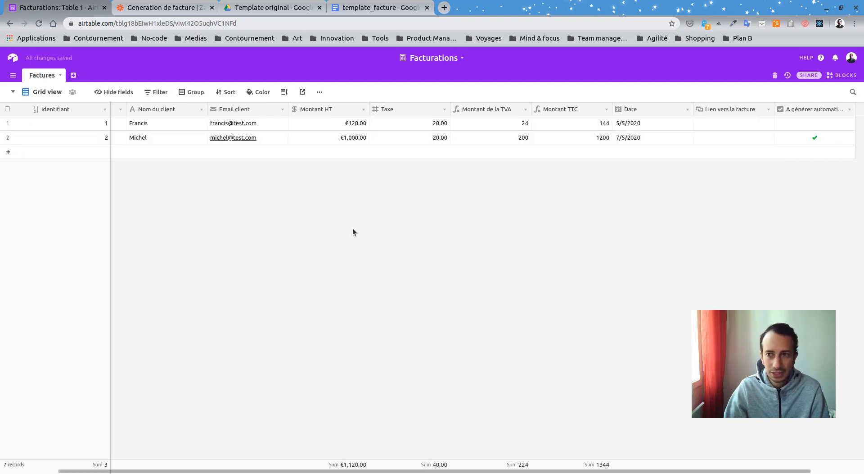
left_click(155, 8)
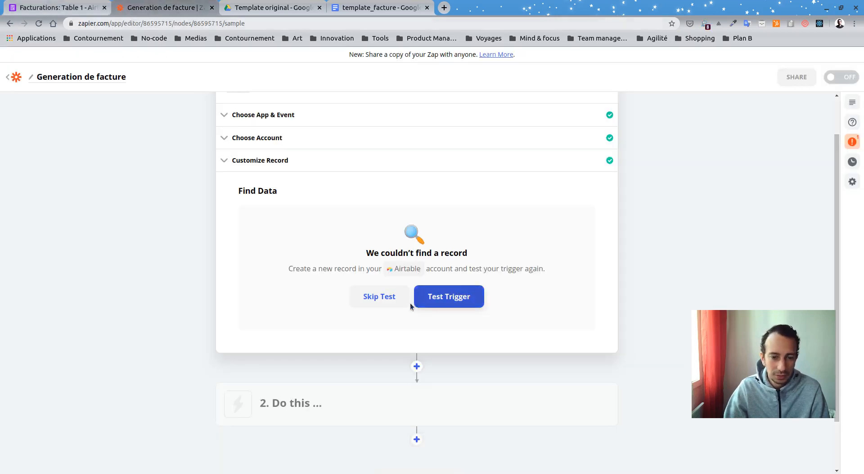
Step: Rerun the Airtable trigger test and continue to the zap's action step with the sample record
left_click(443, 298)
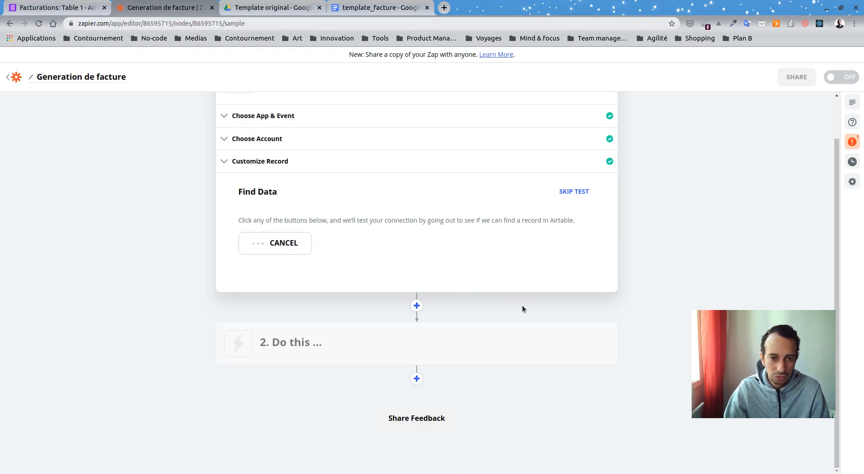
scroll(560, 318, "down", 5)
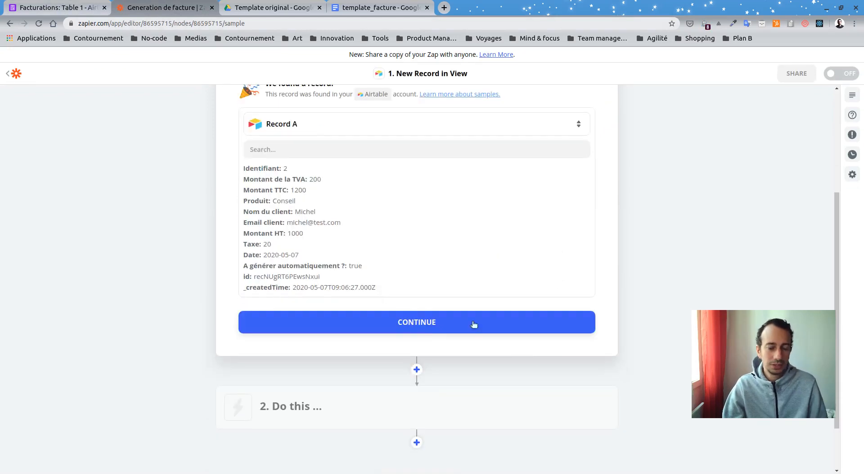
left_click(423, 322)
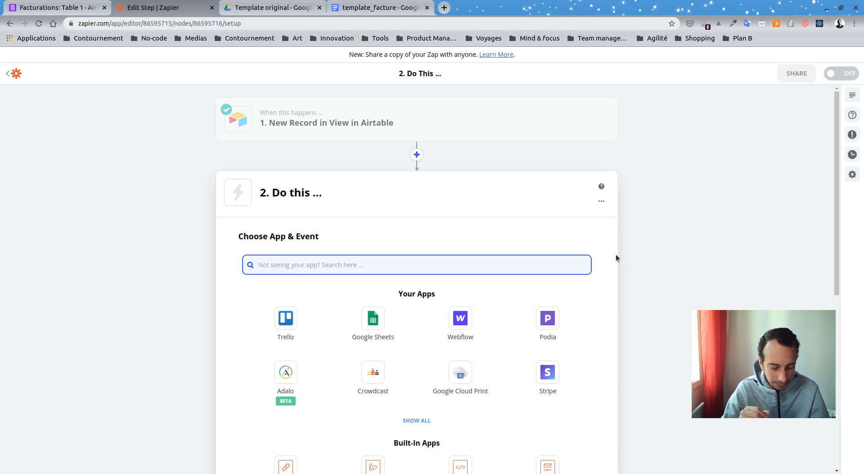
Step: Switch to the template_facture document in Google Docs and examine its placeholders in the title, date, recipient details and price table
left_click(343, 10)
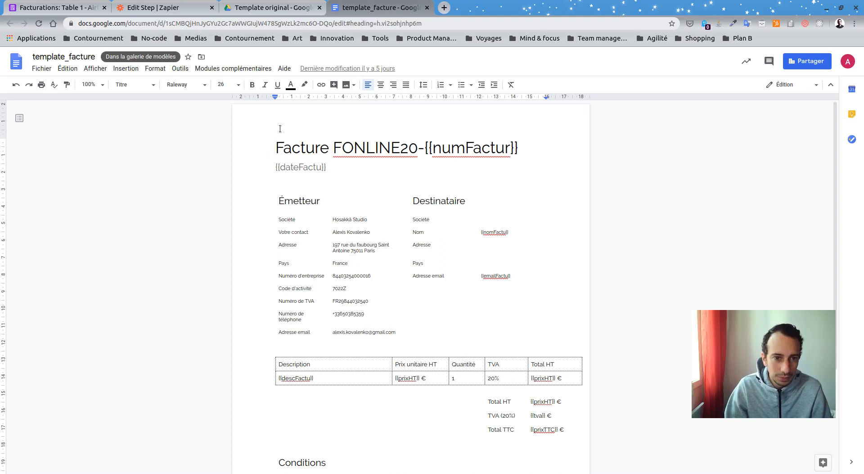
left_click_drag(278, 147, 412, 150)
left_click(436, 170)
left_click_drag(334, 152, 421, 156)
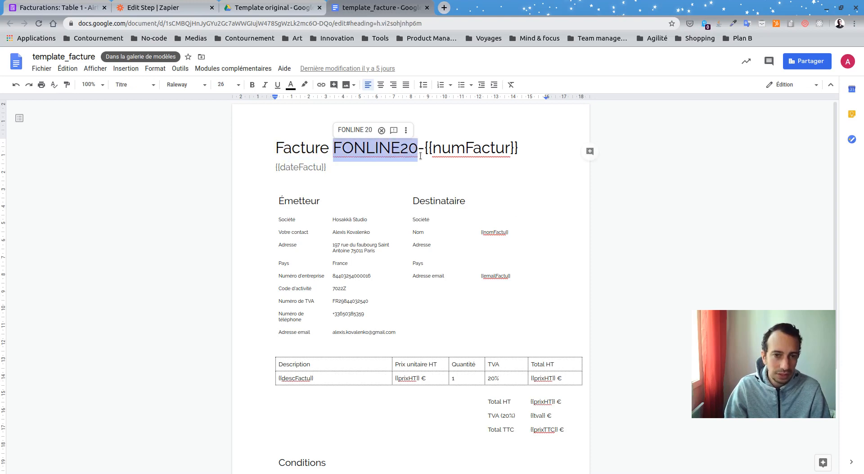
left_click(420, 156)
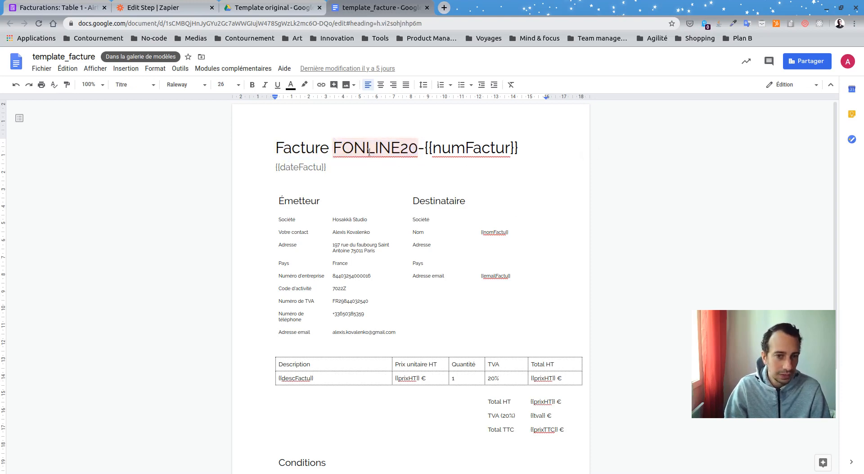
left_click_drag(428, 148, 519, 149)
left_click(459, 168)
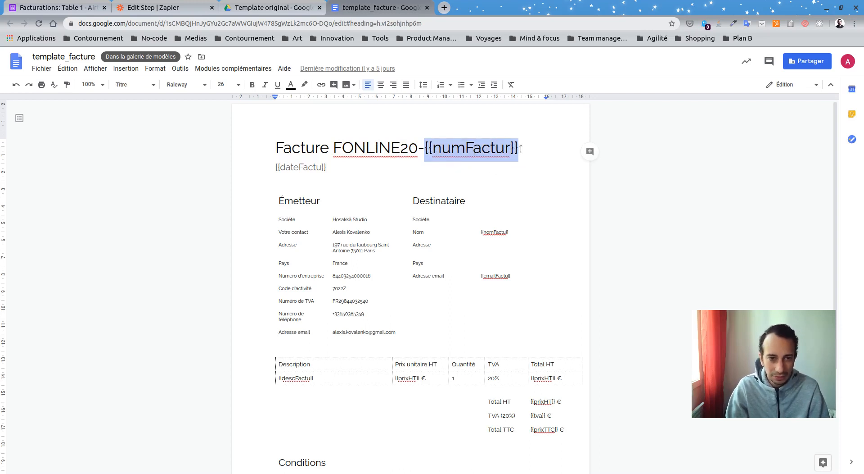
left_click(450, 146)
left_click(303, 167)
scroll(542, 233, "down", 2)
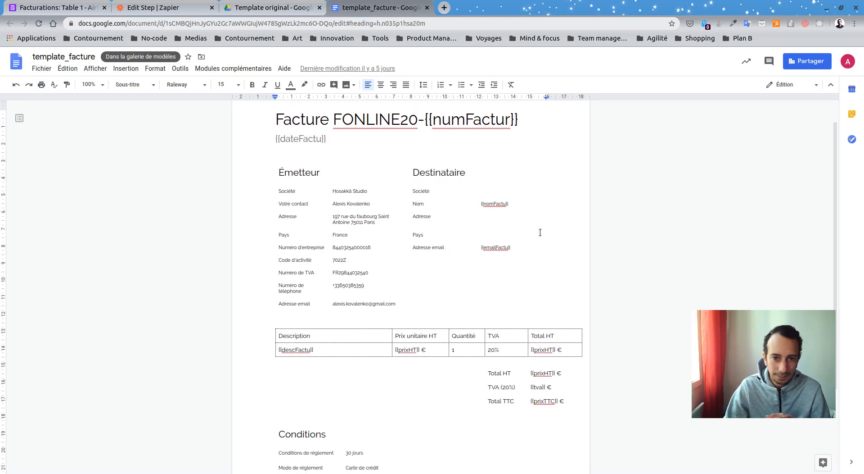
left_click(496, 184)
left_click(503, 229)
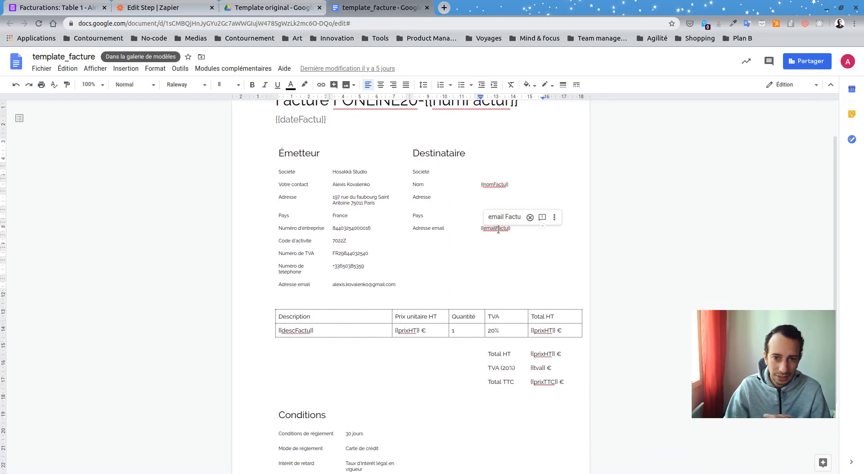
scroll(624, 270, "down", 2)
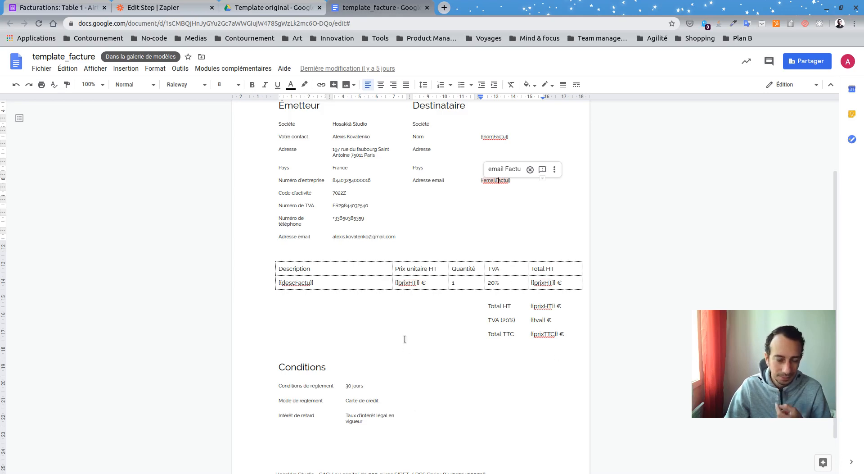
scroll(394, 316, "down", 1)
scroll(538, 311, "up", 3)
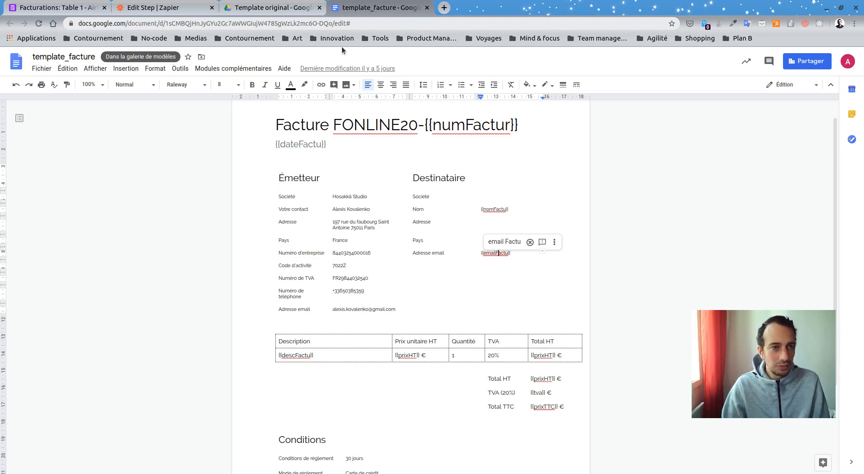
Step: Back in Zapier, choose Google Docs as the action app with Create Document from Template as the event, and continue
left_click(132, 10)
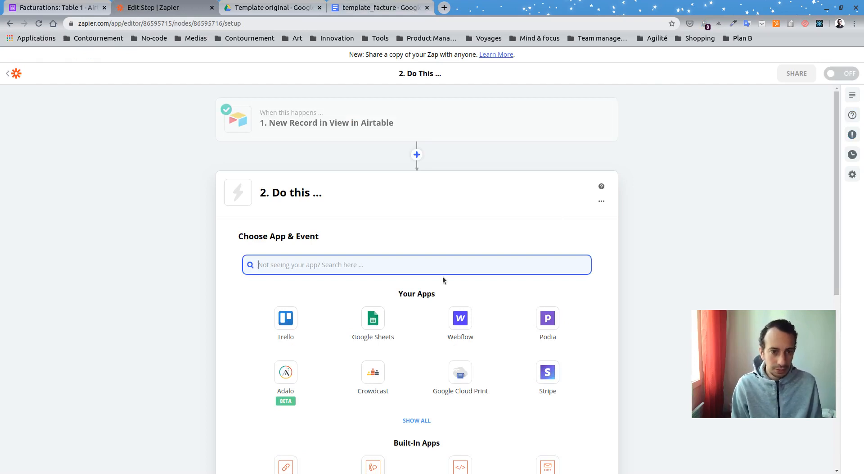
type("docs")
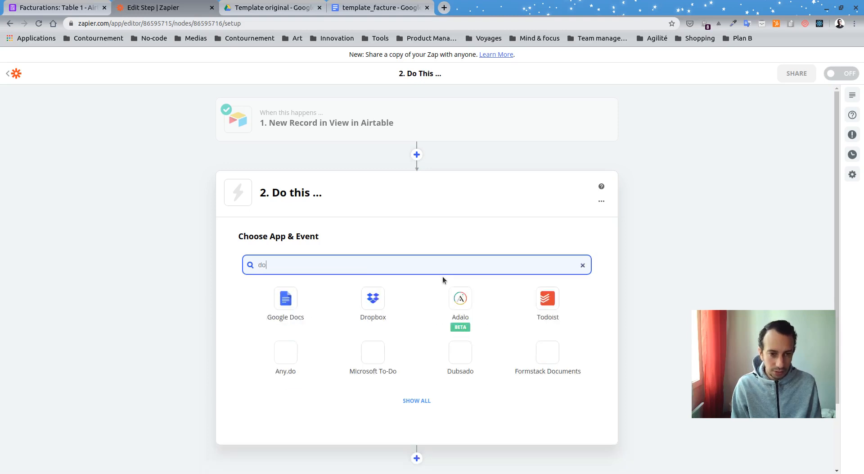
left_click(286, 301)
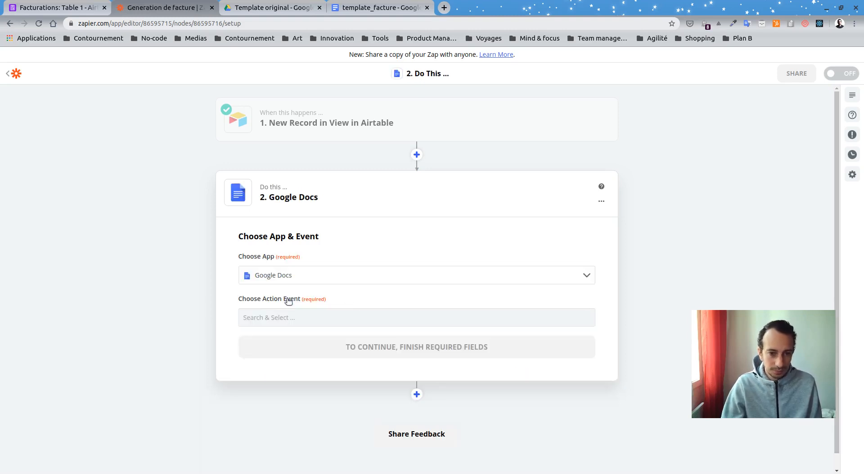
left_click(408, 315)
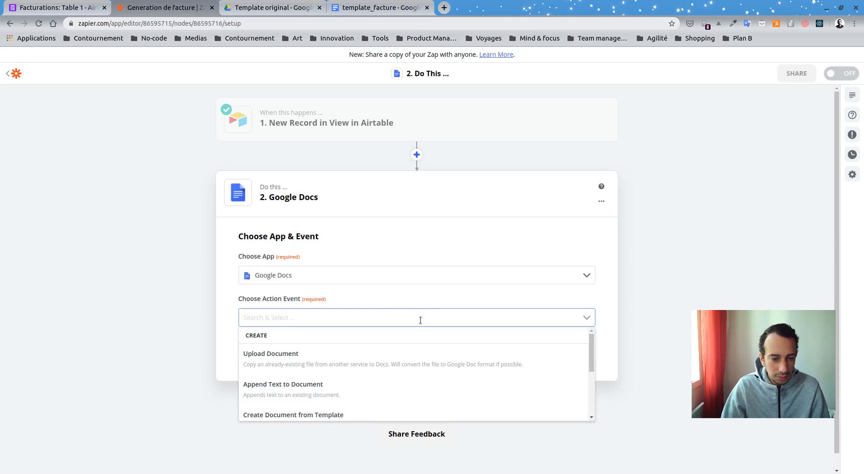
scroll(347, 368, "down", 1)
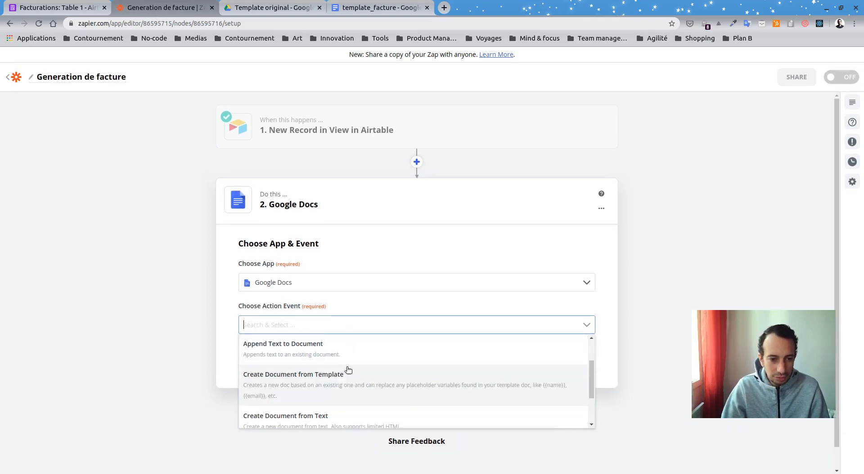
left_click(320, 383)
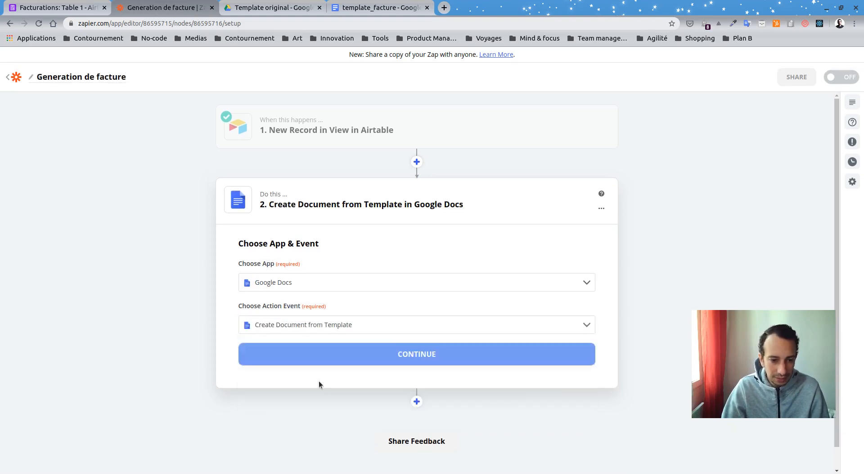
left_click(432, 351)
Step: Select the Google Docs #2 account for the action and continue to the document settings
left_click(432, 306)
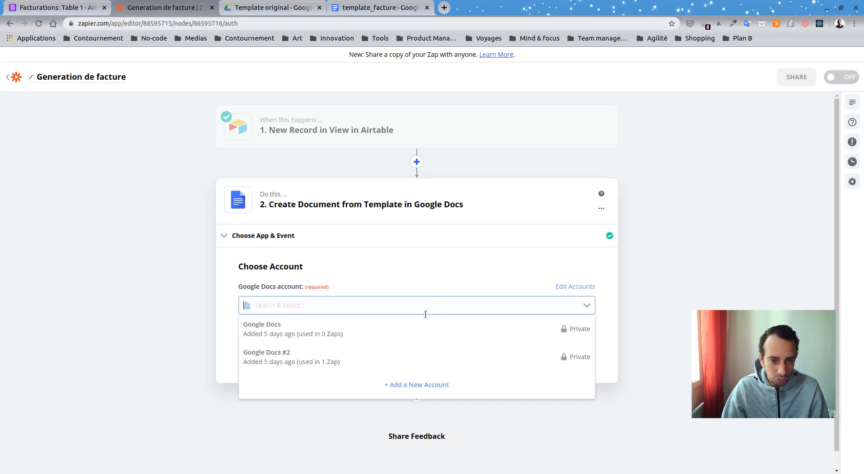
left_click(350, 364)
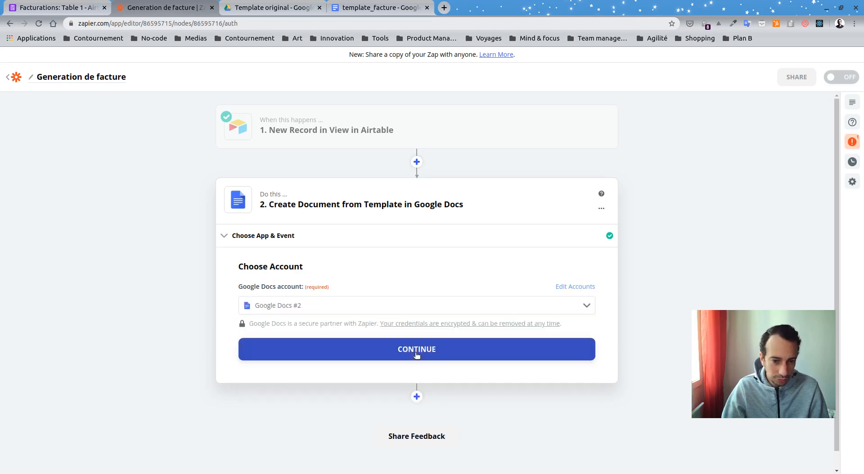
left_click(511, 354)
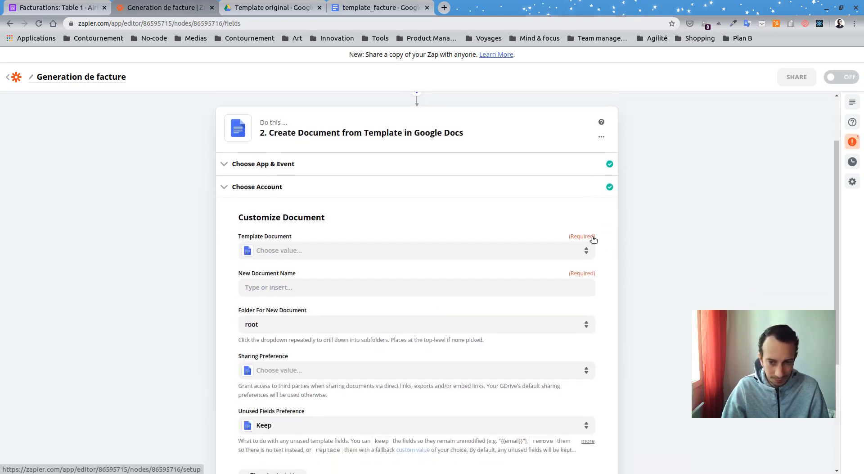
Step: Set the template document to "facture vente en ligne" and look over the template fields
left_click(404, 250)
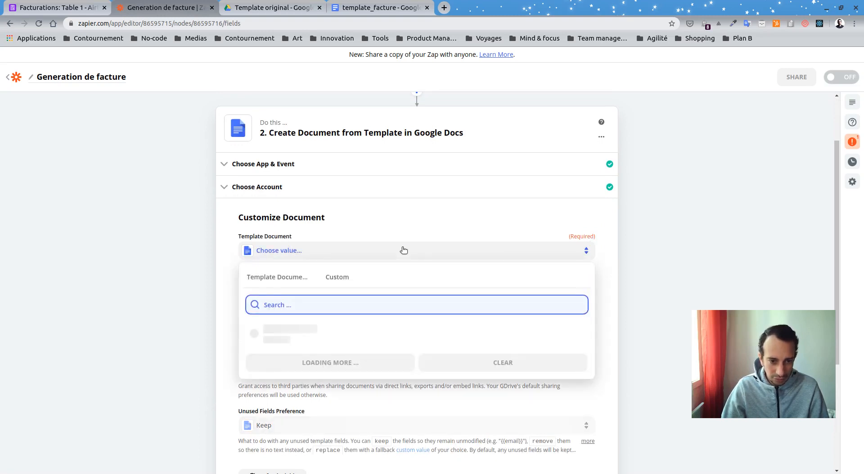
left_click(282, 332)
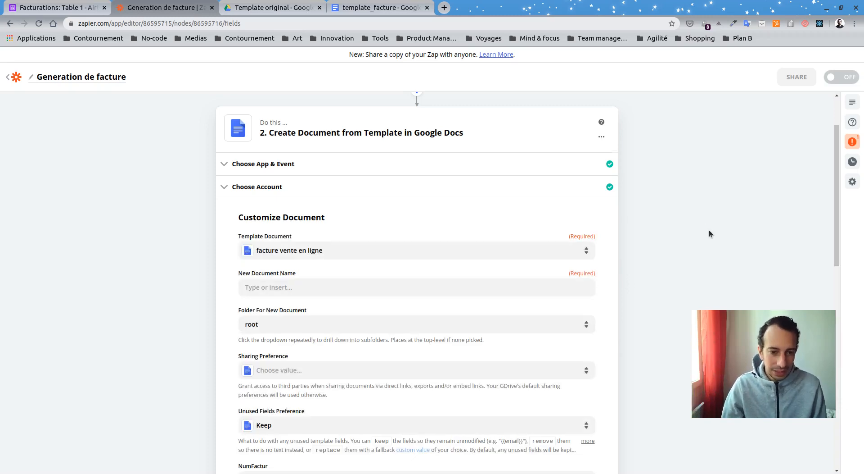
scroll(709, 231, "down", 2)
scroll(296, 289, "down", 3)
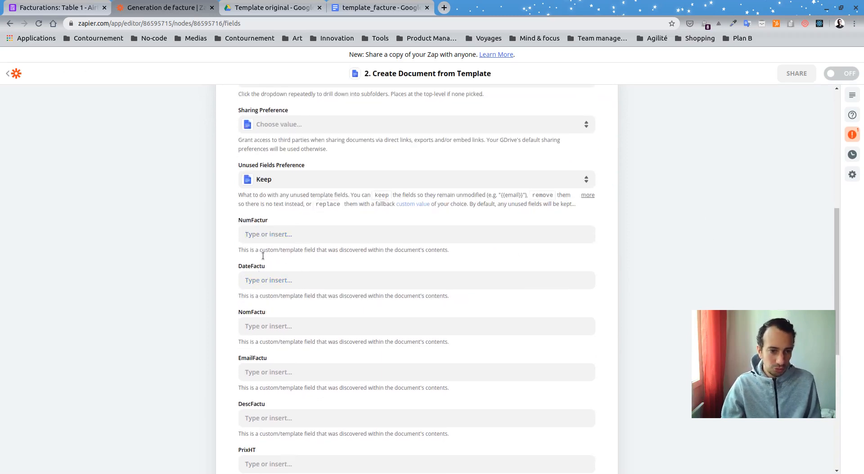
scroll(655, 239, "up", 3)
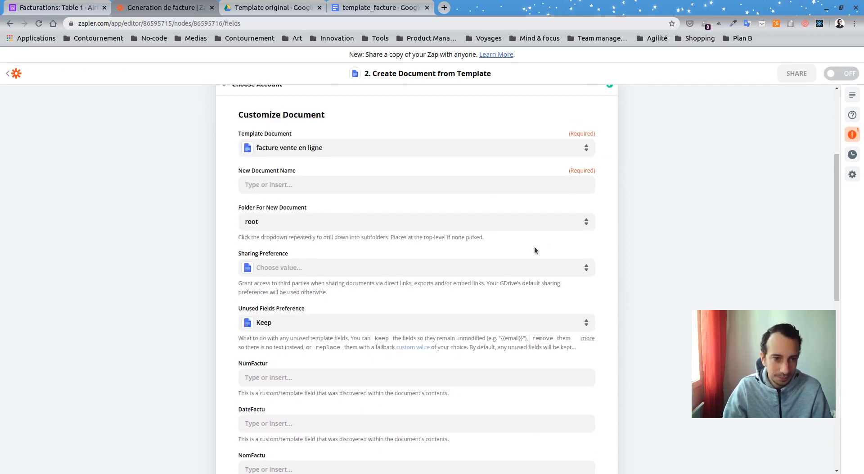
scroll(326, 222, "up", 1)
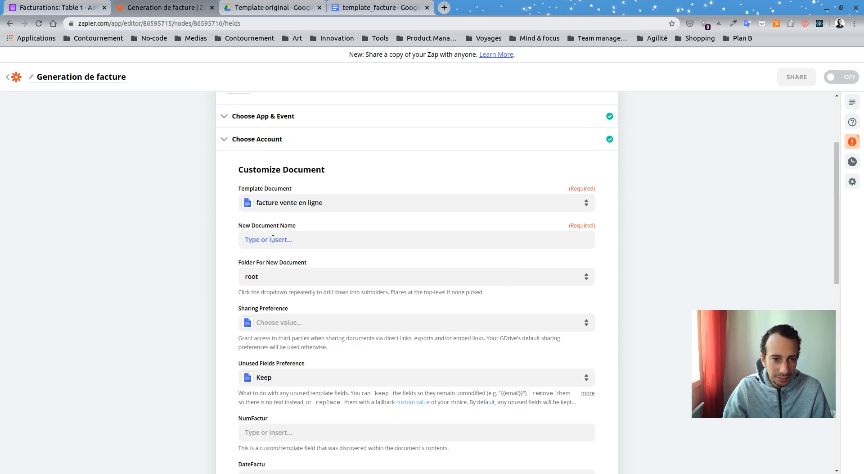
Step: Set the new document name to "facture-" followed by the Identifiant field from the Airtable record
left_click(309, 241)
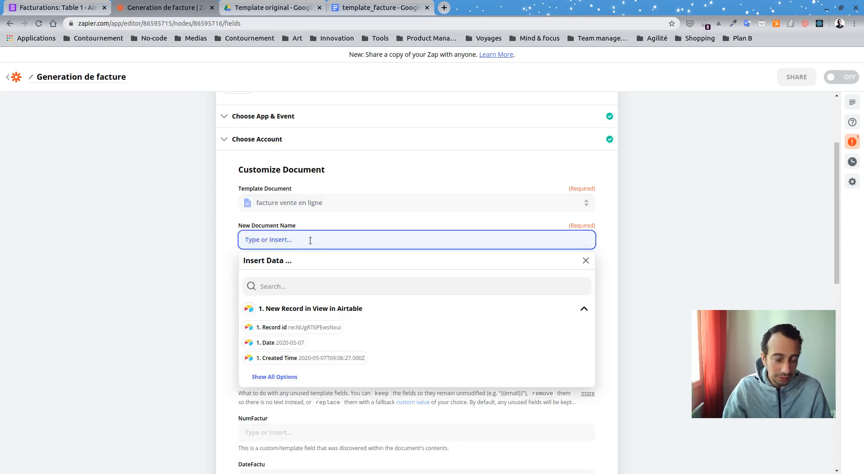
type("facture-")
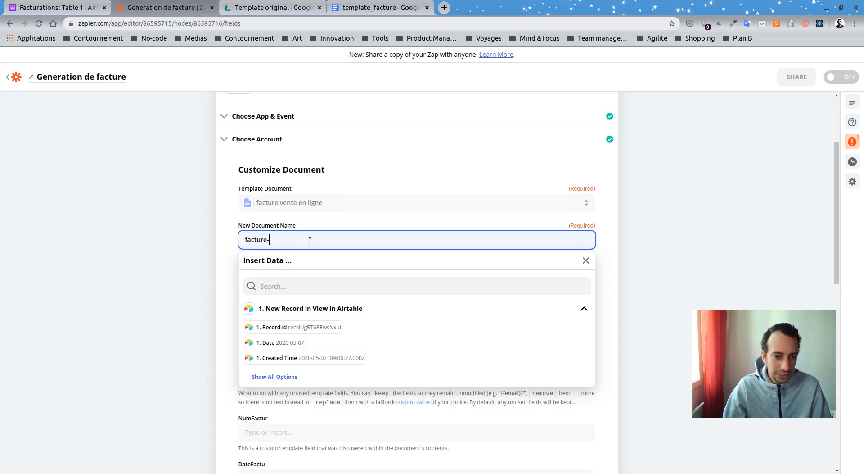
left_click(276, 376)
scroll(371, 381, "down", 1)
scroll(315, 360, "down", 1)
left_click(275, 372)
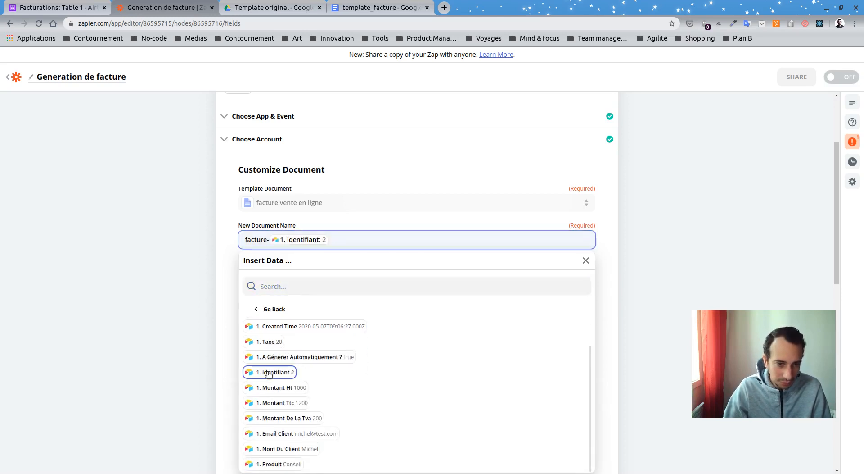
left_click(186, 254)
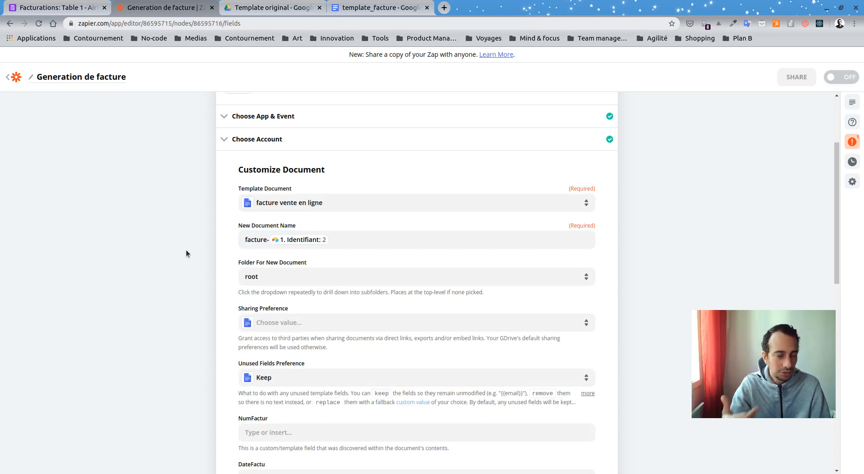
Step: Set the folder for the new document to Test and dismiss the browser notification
left_click(372, 274)
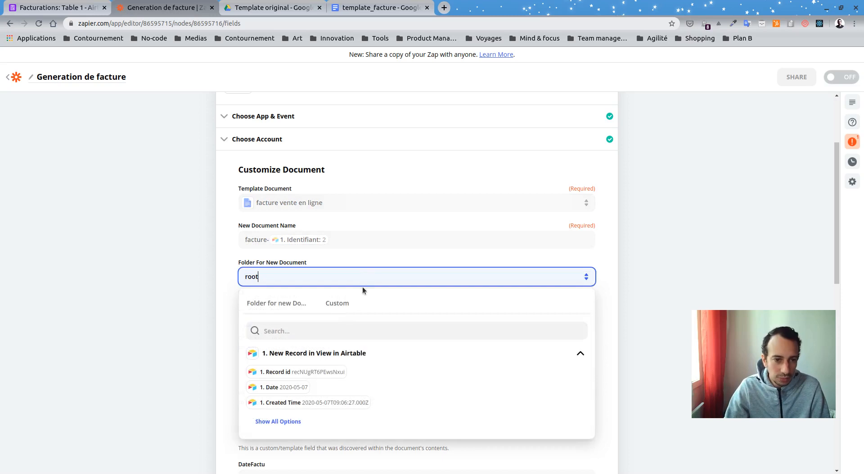
left_click(284, 420)
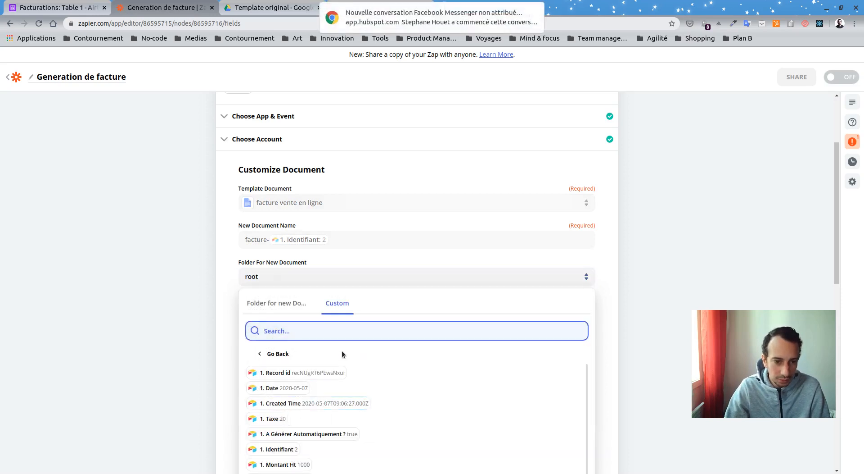
left_click(277, 303)
scroll(303, 373, "down", 1)
left_click(286, 351)
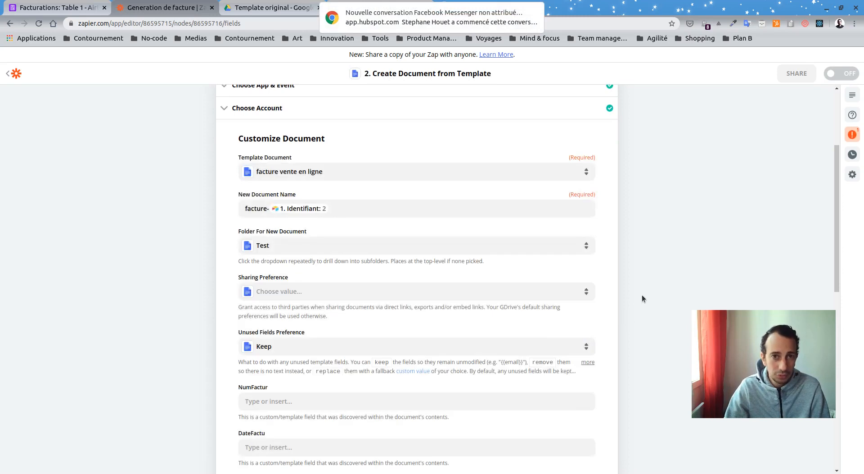
left_click(540, 20)
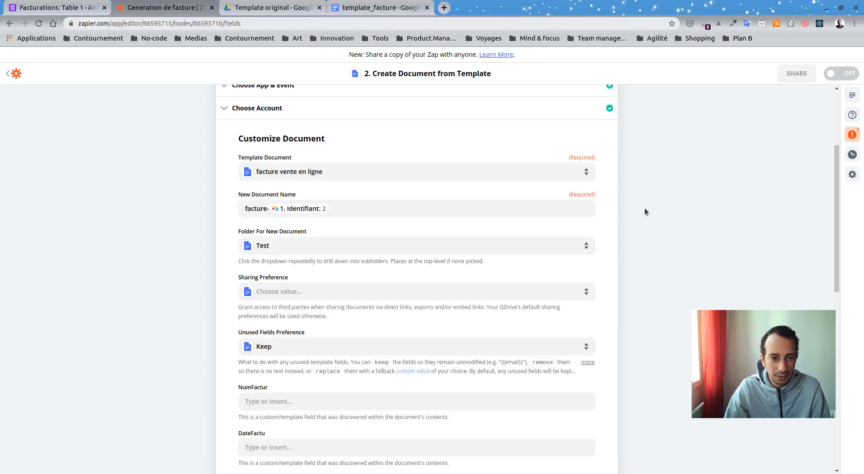
Step: Set the sharing preference for the new document to "Anyone with link can view"
scroll(645, 208, "down", 3)
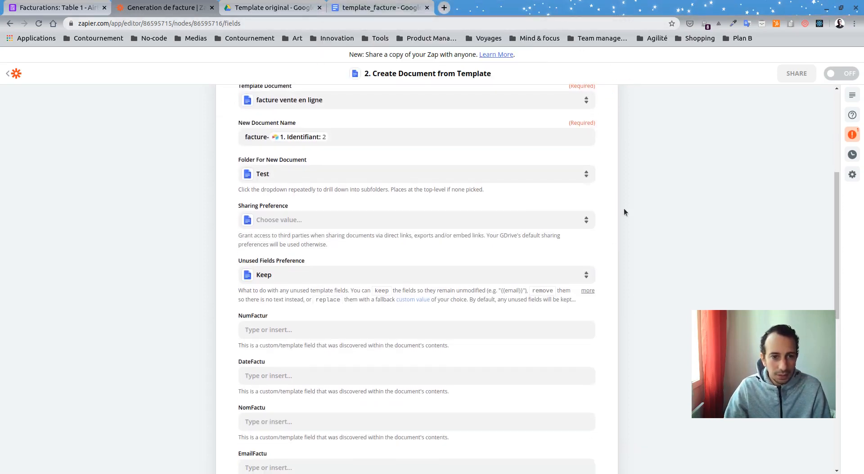
left_click(384, 220)
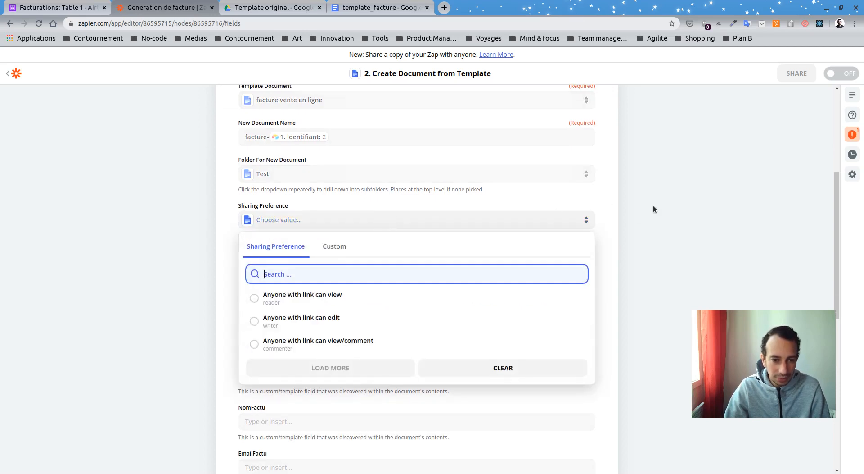
scroll(653, 205, "down", 2)
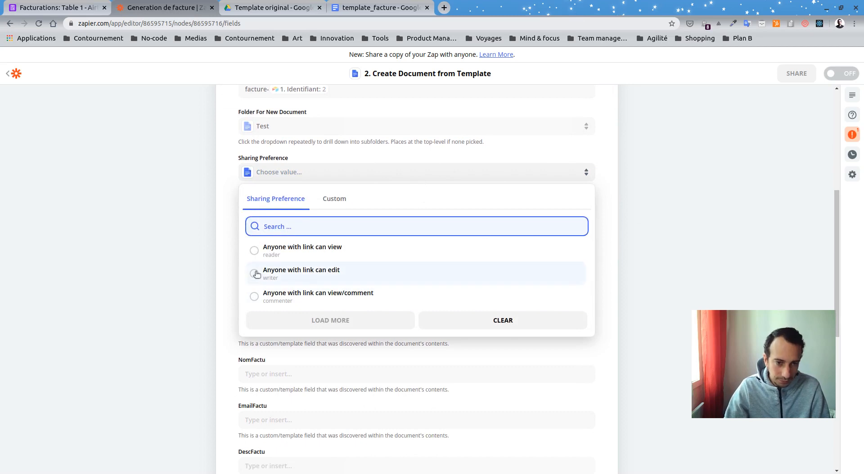
left_click(291, 249)
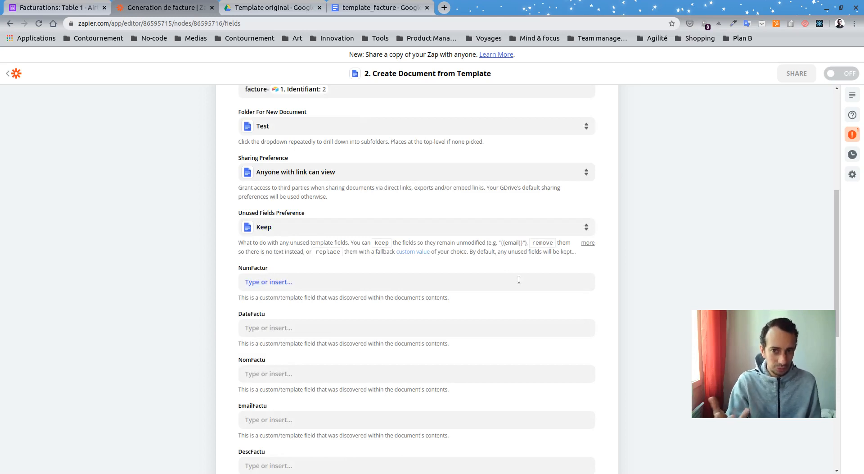
Step: Fill the NumFactur template field with the Identifiant value from the Airtable record
scroll(552, 272, "down", 4)
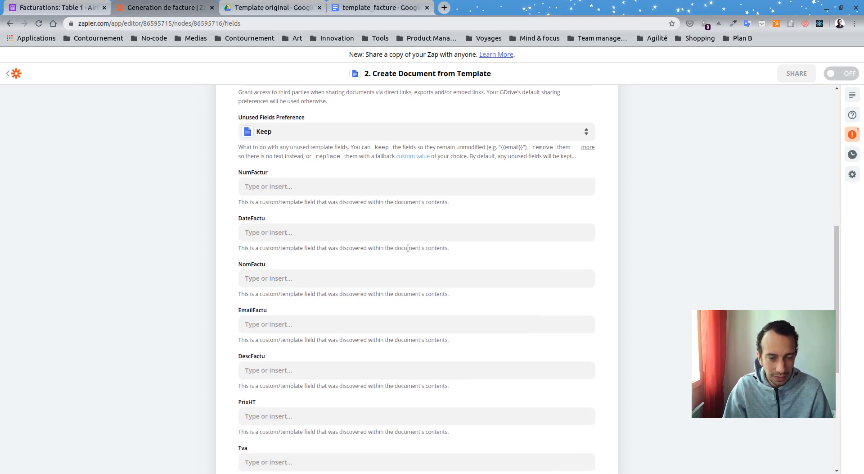
left_click(279, 186)
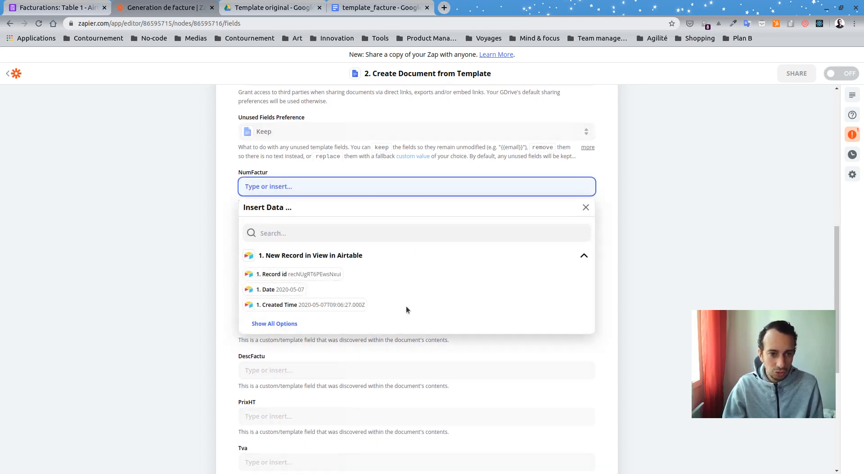
left_click(279, 323)
left_click(276, 352)
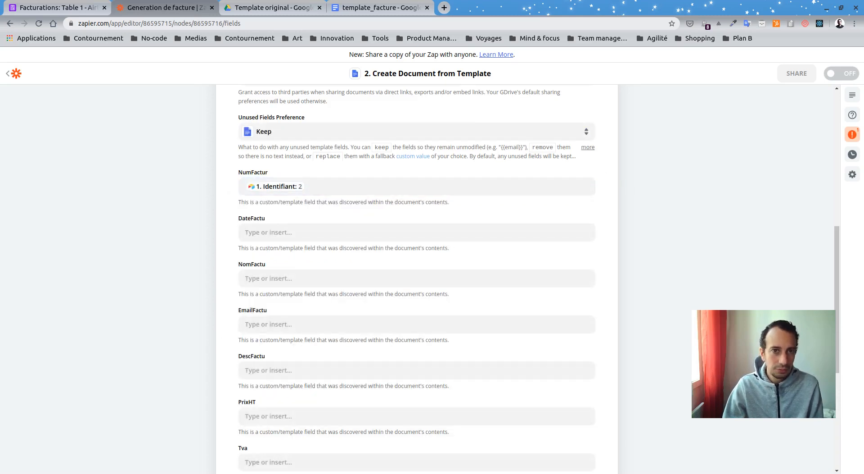
Step: Check the invoice number placeholder in the template_facture document and try an "FFF" prefix before Identifiant in NumFactur
left_click(381, 7)
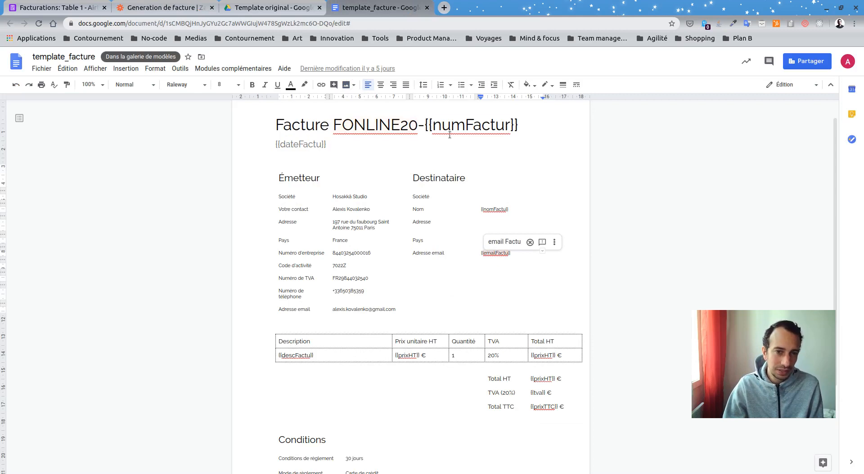
left_click(188, 9)
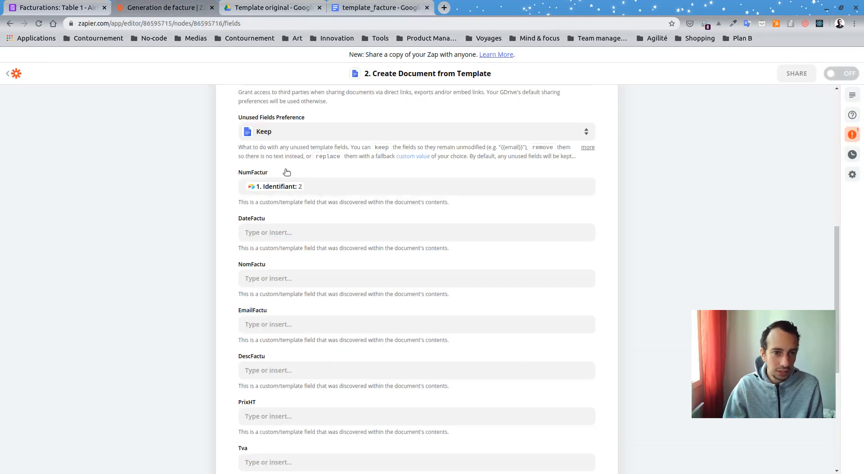
left_click(342, 189)
type("FFF")
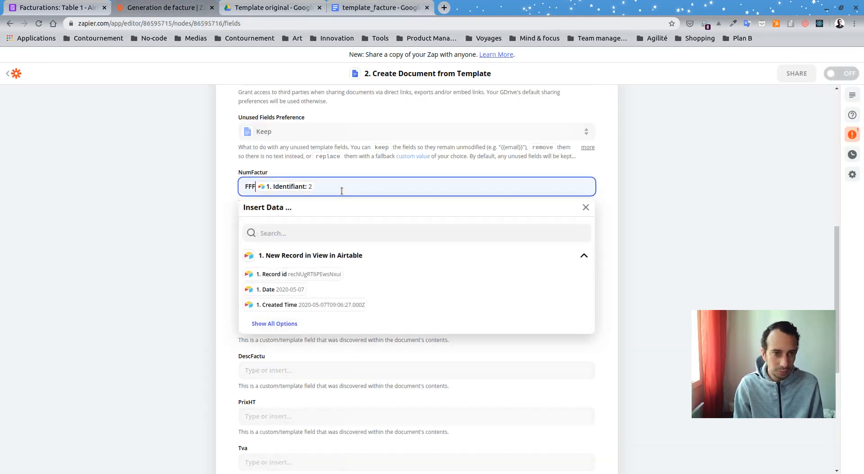
key("BackSpace")
key("BackSpace")
key("BackSpace")
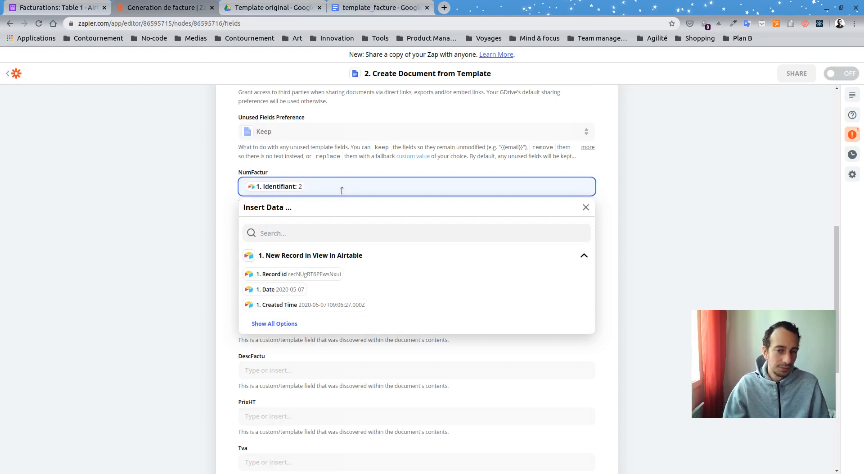
left_click(701, 204)
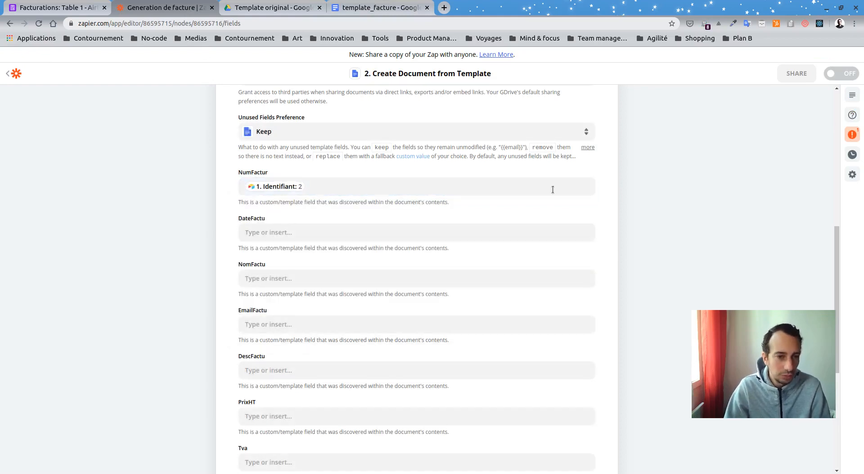
Step: Fill DateFactu with the Airtable Date value and NomFactu with the Nom Du Client value
left_click(324, 229)
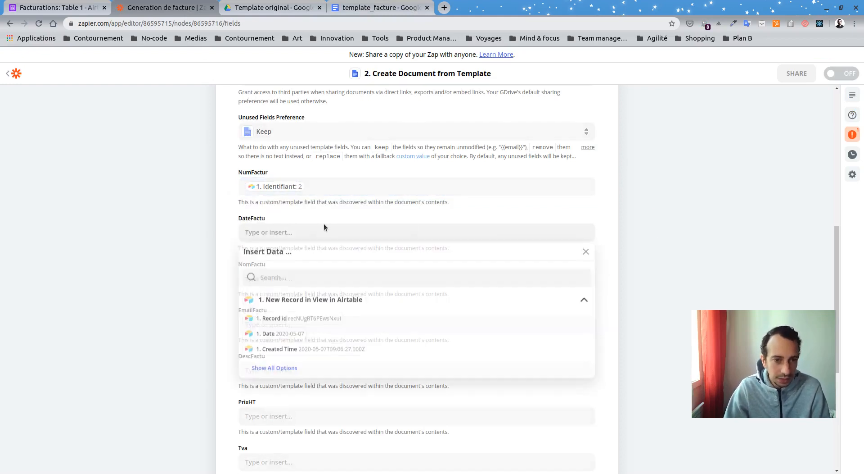
left_click(290, 336)
left_click(635, 207)
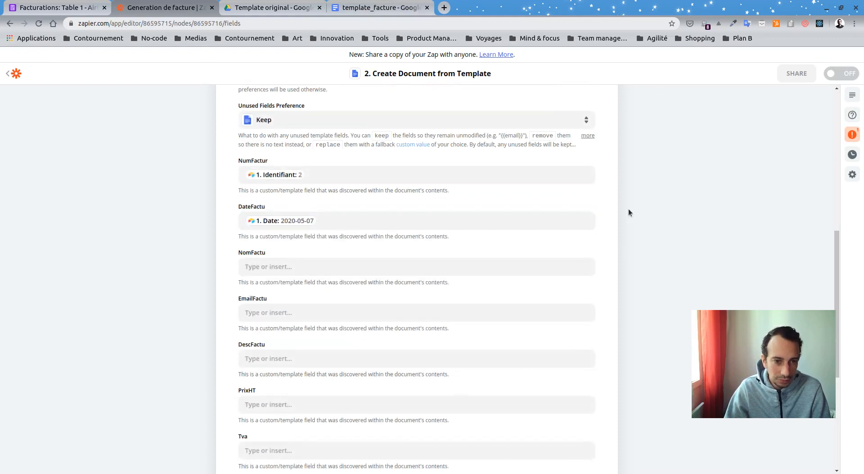
scroll(629, 211, "down", 2)
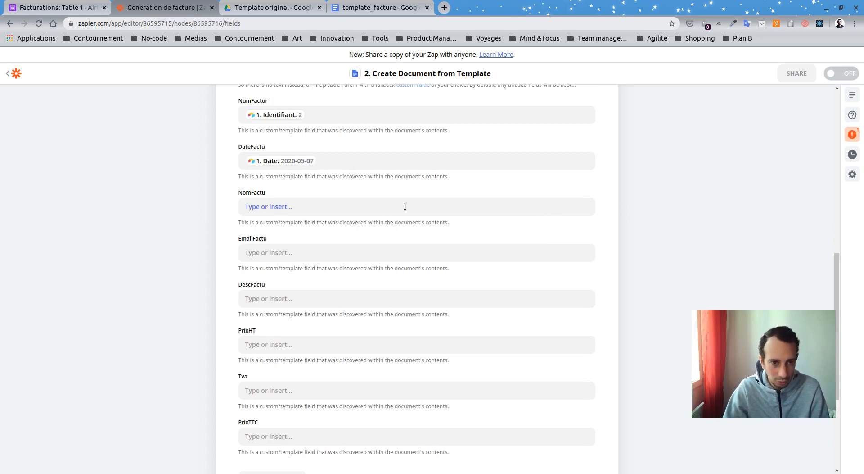
left_click(311, 203)
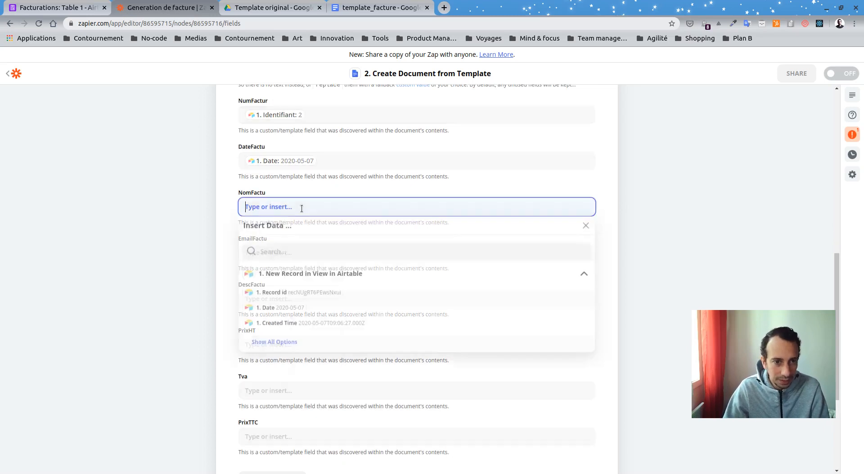
left_click(273, 341)
scroll(340, 332, "down", 1)
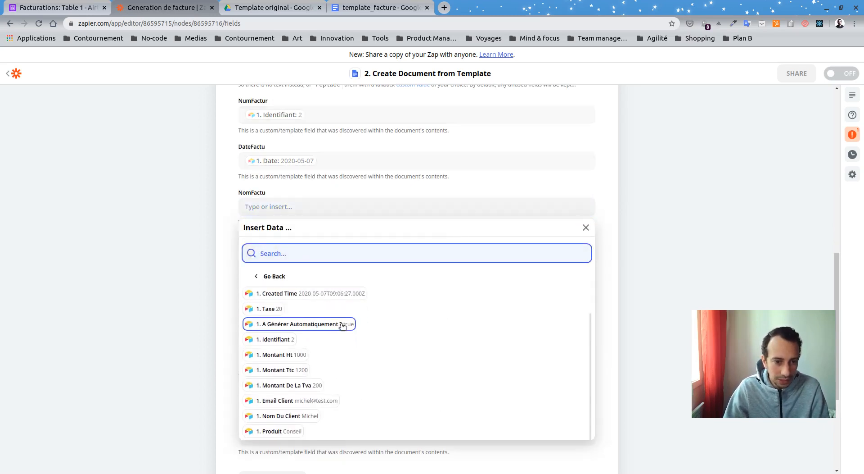
left_click(303, 414)
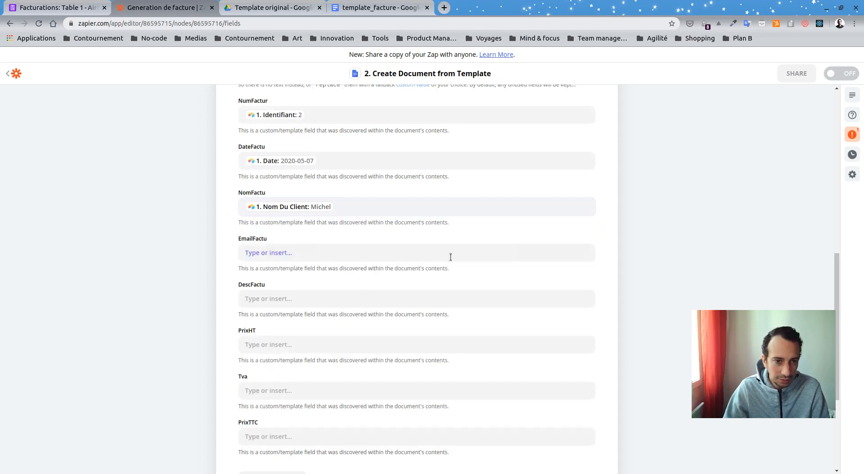
Step: Fill EmailFactu with the Airtable Email Client value and DescFactu with the Produit value
left_click(342, 251)
scroll(290, 387, "down", 1)
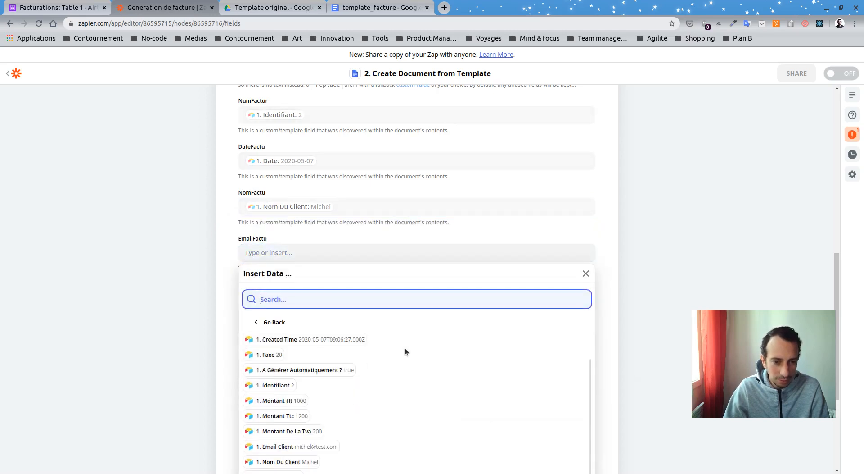
left_click(297, 446)
left_click(649, 294)
scroll(613, 222, "down", 3)
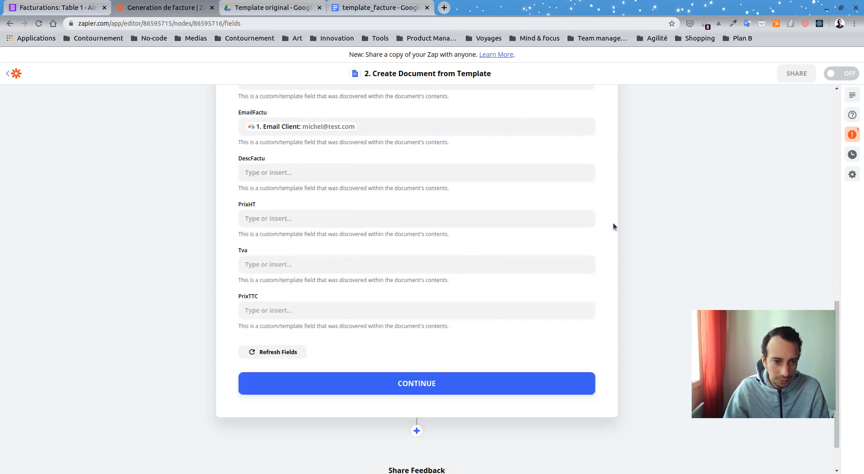
scroll(326, 176, "up", 1)
left_click(325, 174)
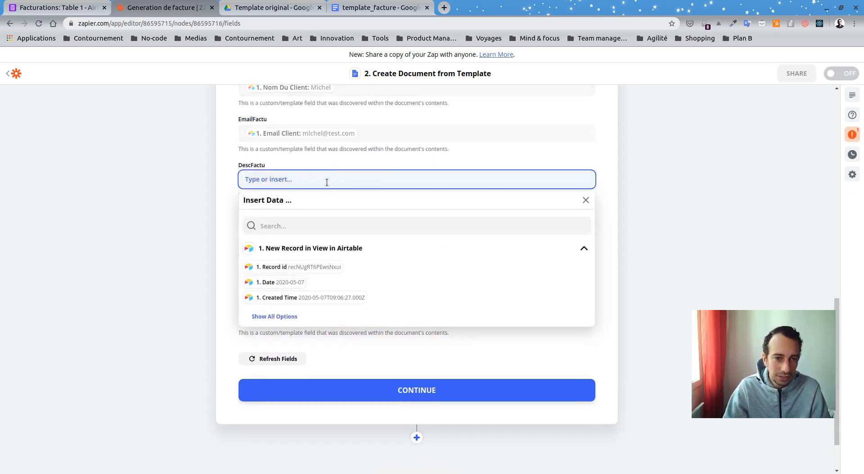
left_click(287, 316)
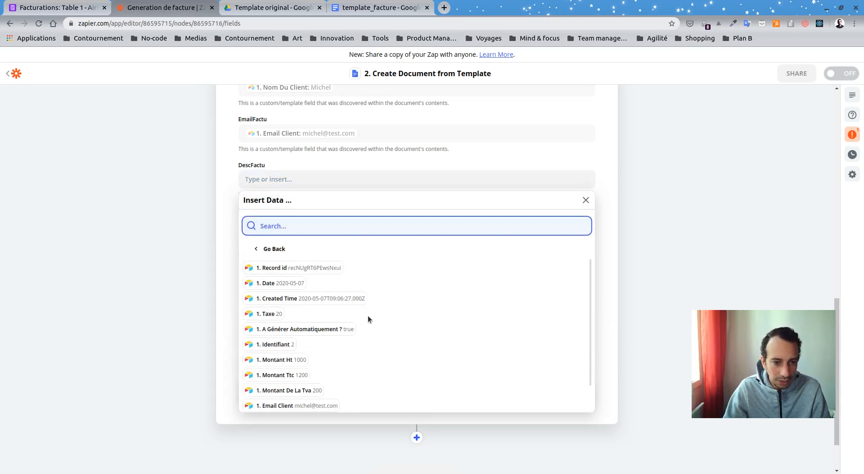
scroll(313, 315, "down", 2)
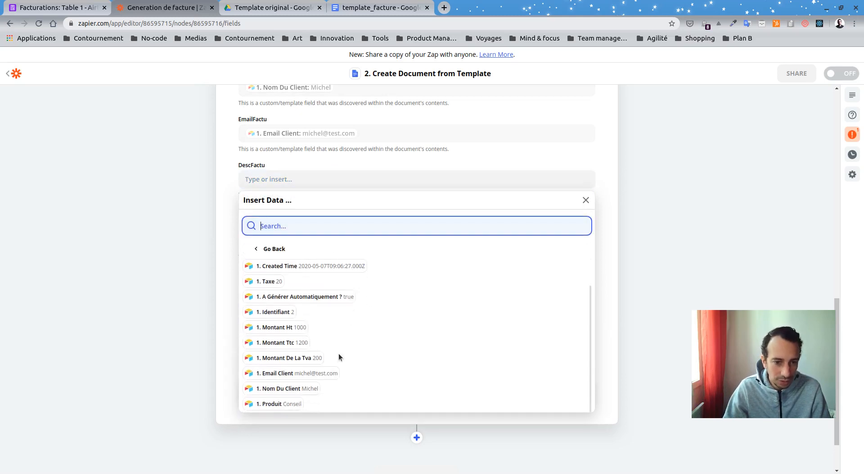
left_click(279, 404)
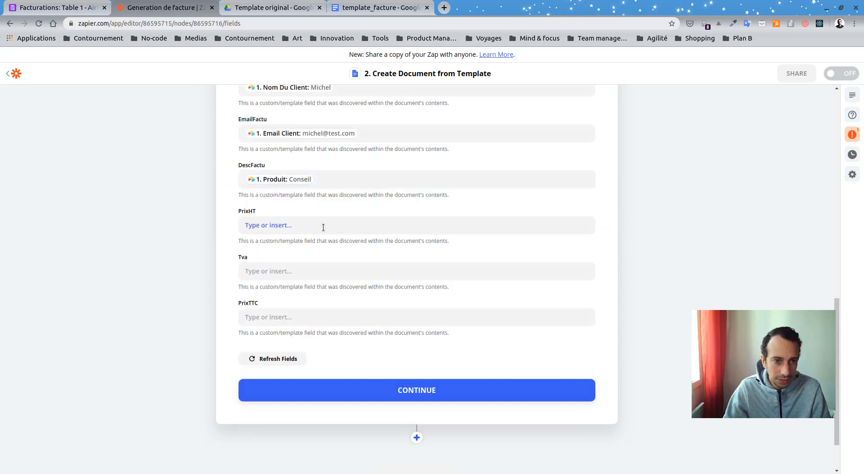
Step: Fill PrixHT with the Airtable Montant Ht value and Tva with the Montant De La Tva value
left_click(322, 225)
left_click(282, 367)
scroll(367, 337, "down", 1)
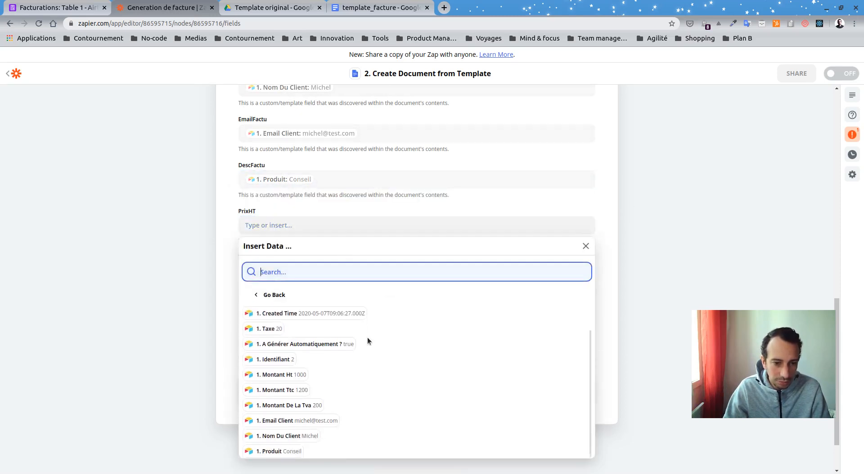
left_click(285, 373)
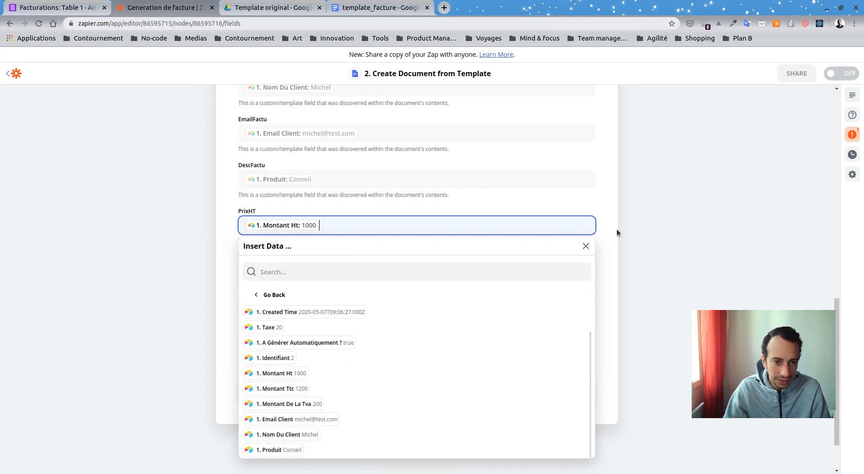
left_click(302, 268)
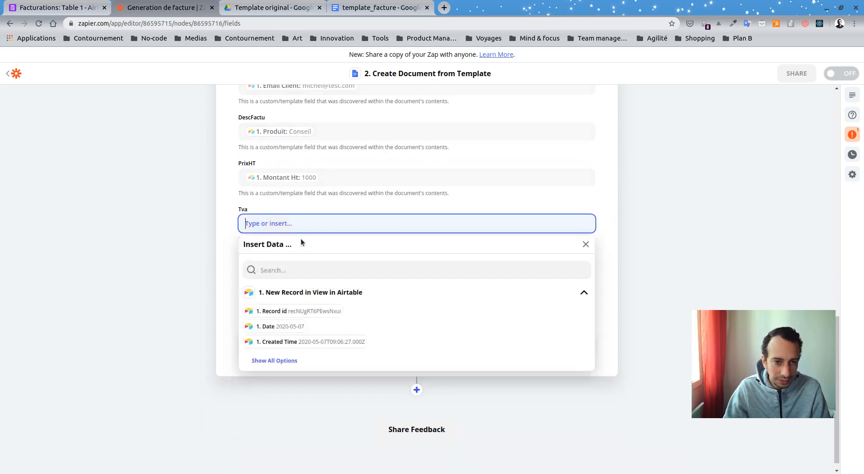
left_click(279, 360)
left_click(281, 434)
left_click(615, 265)
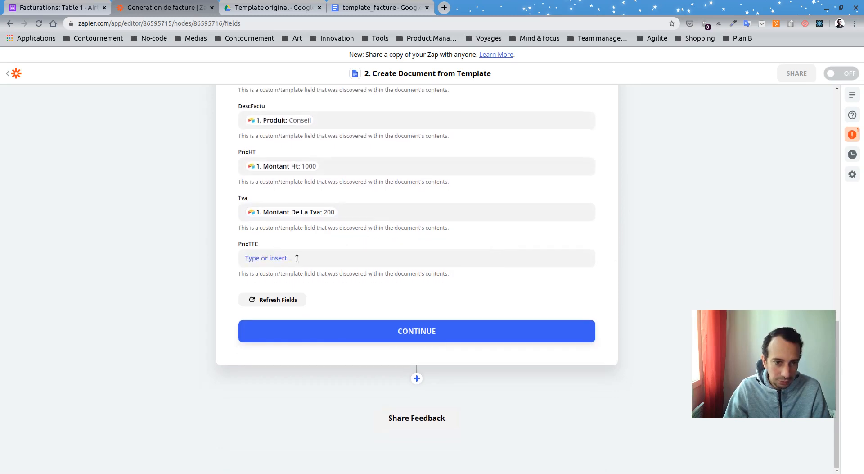
Step: Fill the PrixTTC template field with the Montant Ttc value from the Airtable record
left_click(293, 257)
left_click(277, 396)
scroll(371, 389, "down", 1)
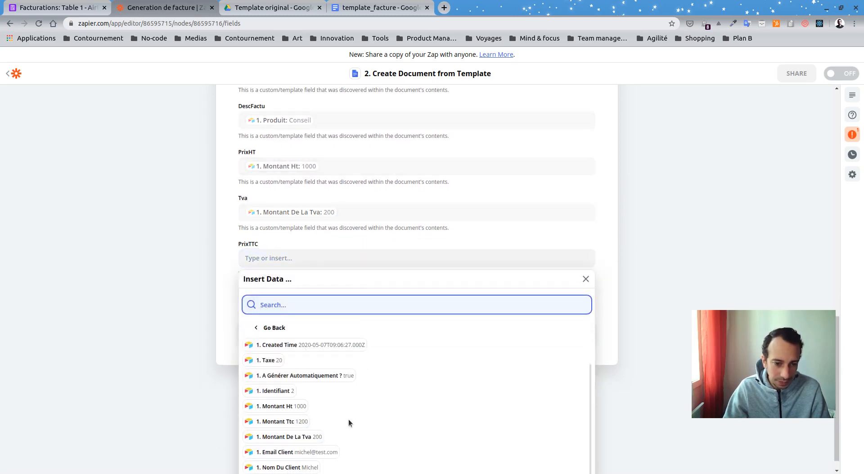
scroll(367, 414, "down", 1)
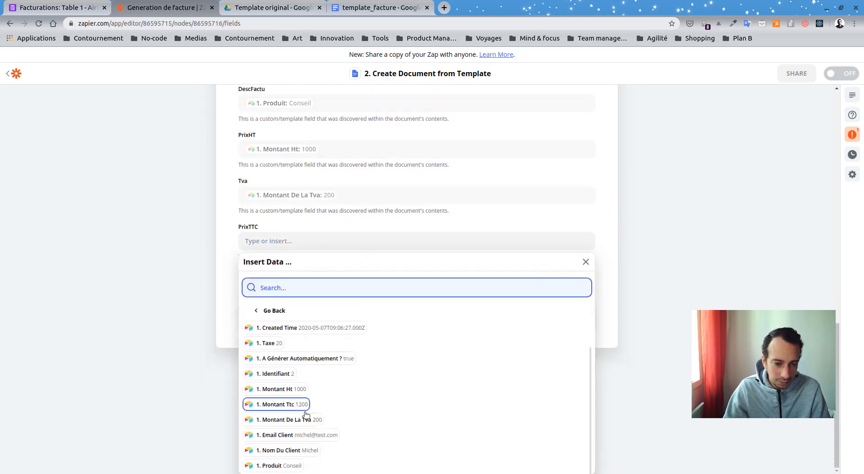
left_click(283, 404)
left_click(621, 260)
Step: Send the test document to Google Docs and finish editing the Create Document from Template action
left_click(436, 331)
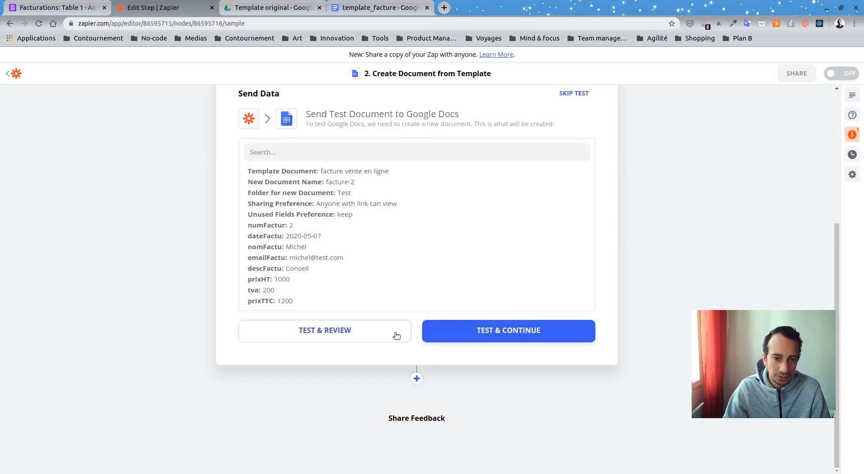
left_click(489, 333)
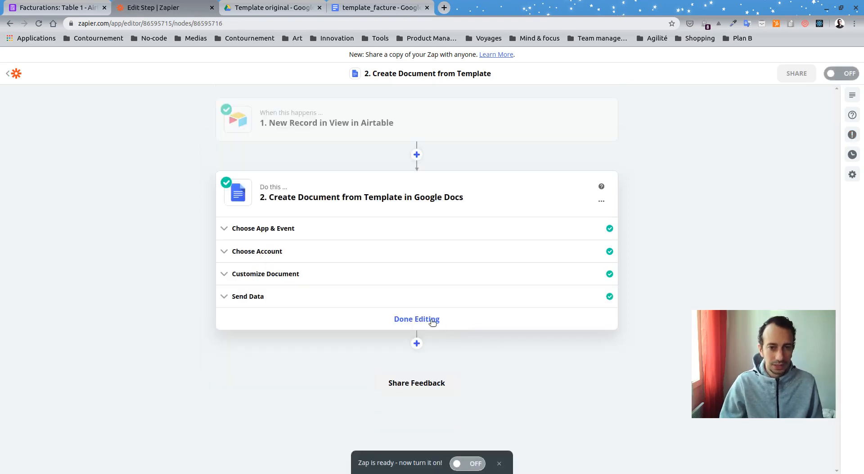
left_click(433, 320)
left_click(428, 262)
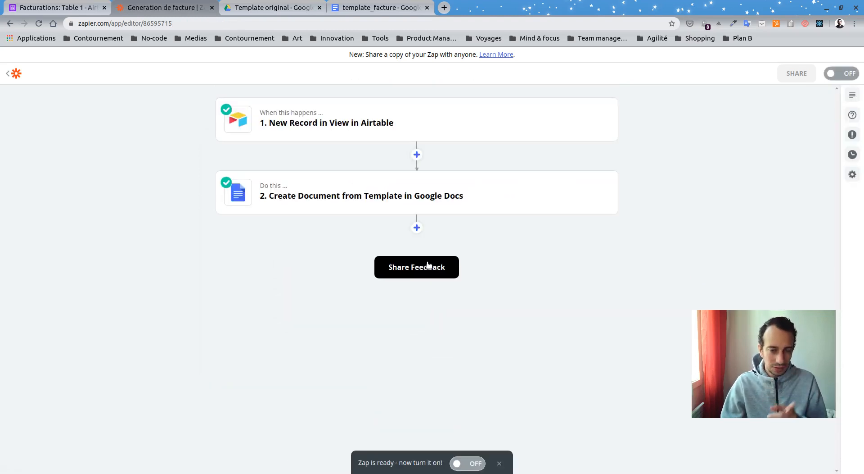
Step: Switch to Google Drive, open the Test folder in Mon Drive and refresh it to look for the generated invoice
left_click(262, 7)
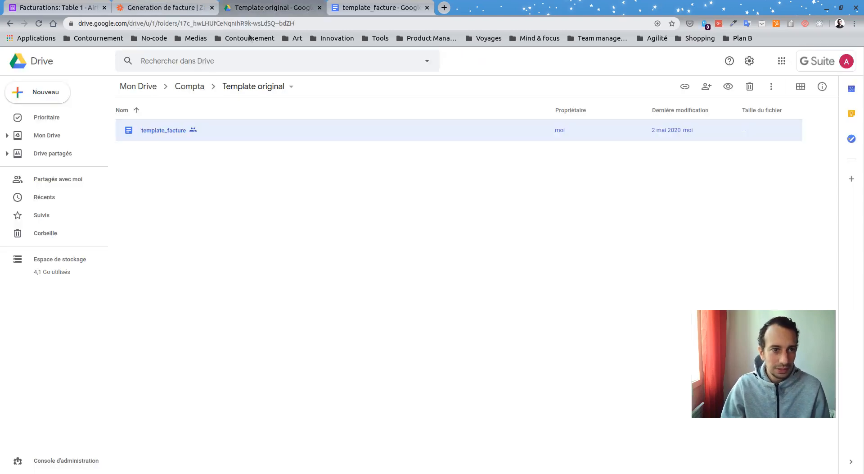
left_click(149, 88)
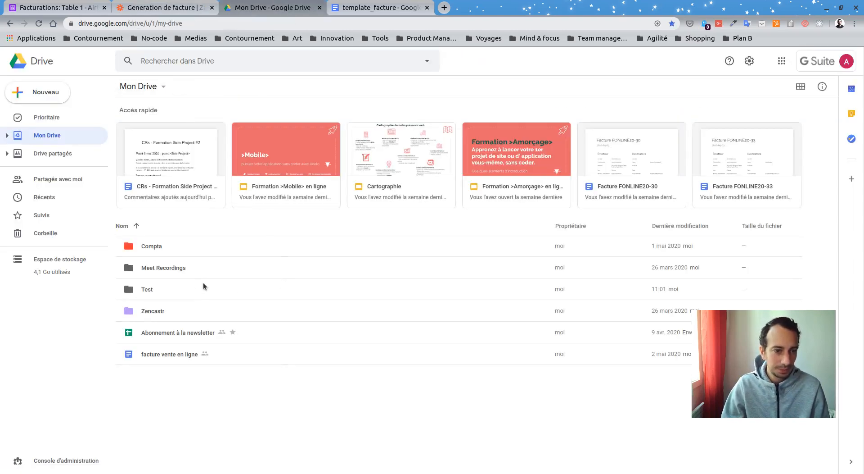
double_click(166, 290)
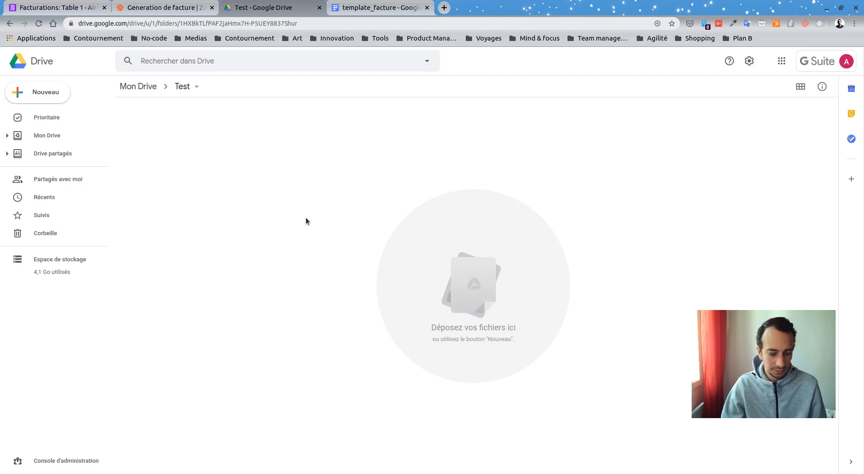
key("F5")
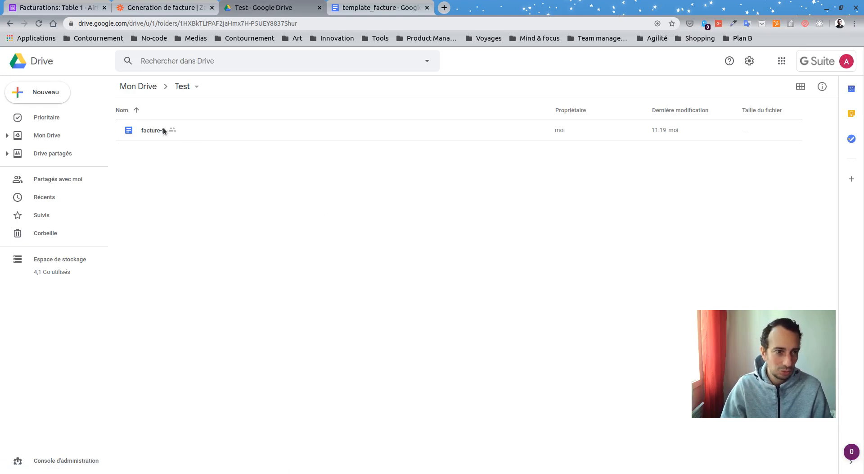
Step: Check the Airtable invoice records and the generated facture-2 document, close the document, and return to the Zapier editor
left_click(55, 7)
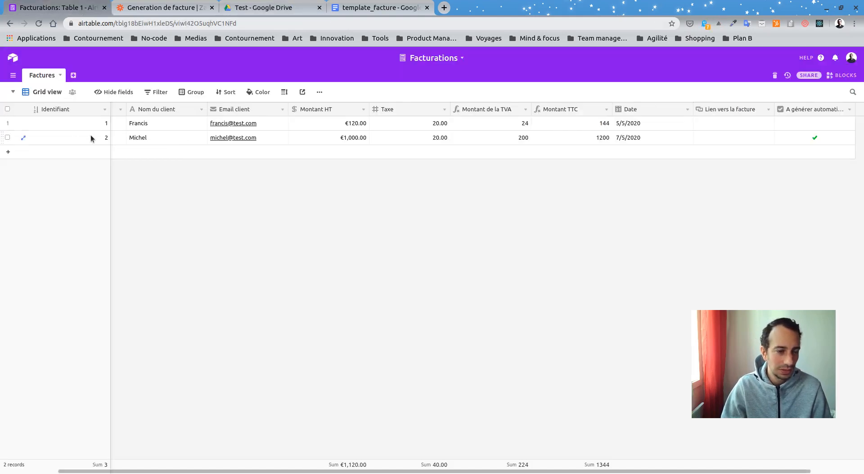
left_click(191, 9)
left_click(266, 8)
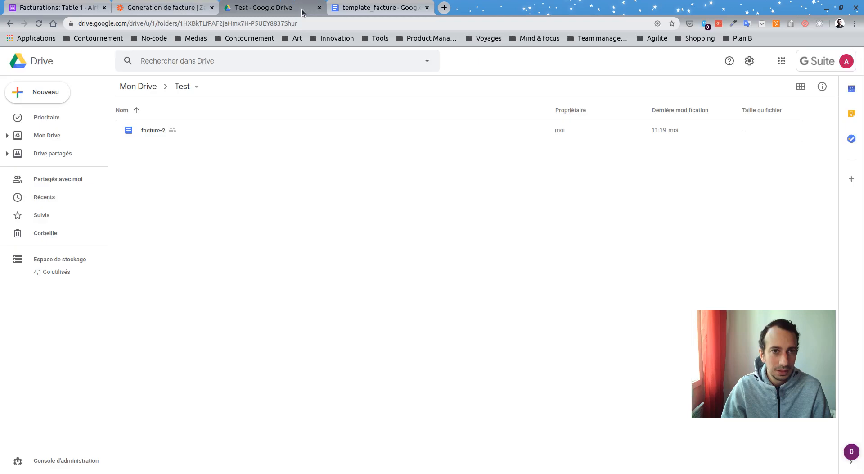
double_click(207, 136)
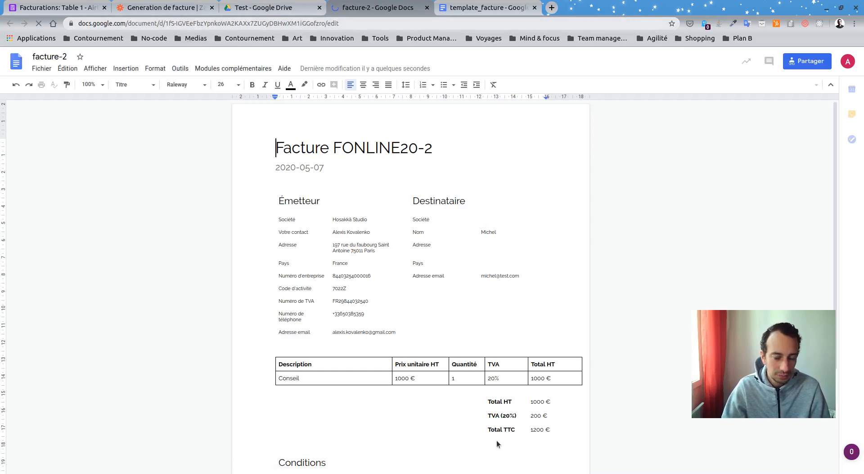
middle_click(361, 9)
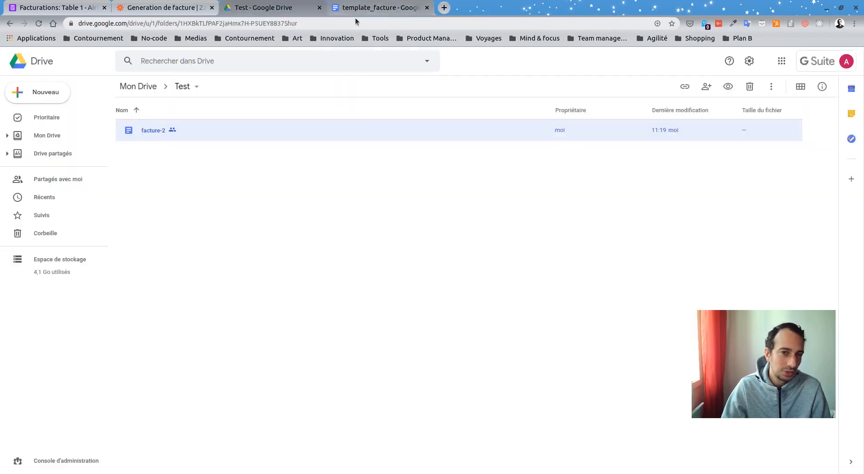
left_click(172, 13)
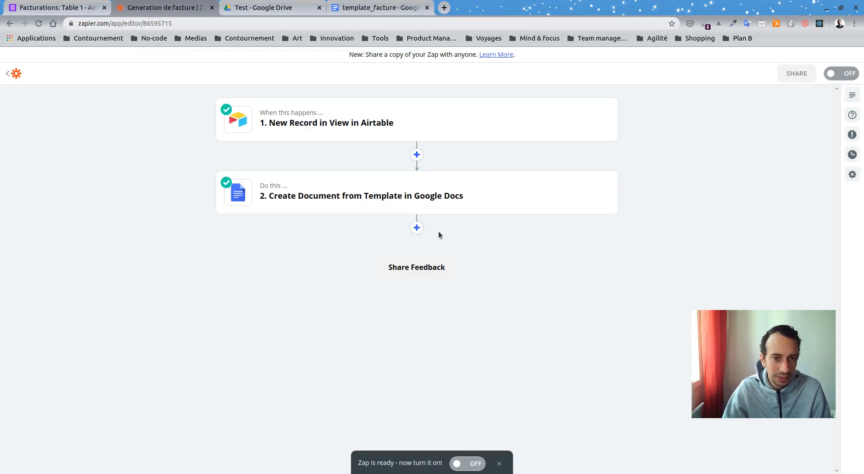
left_click(417, 228)
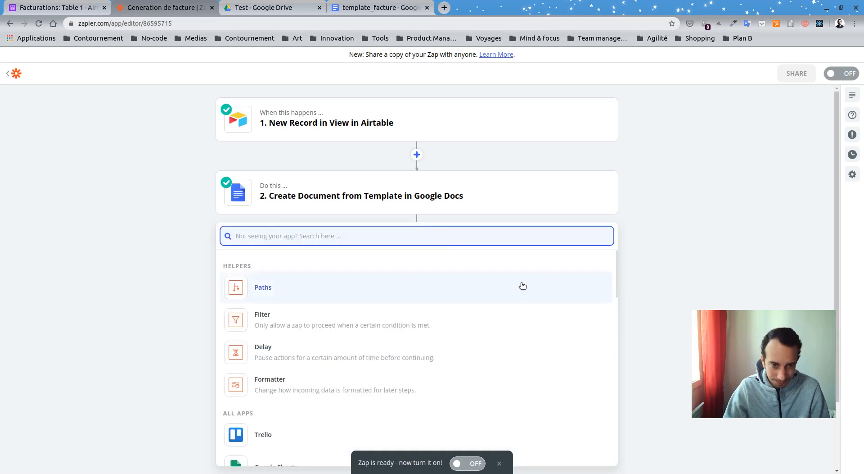
scroll(548, 284, "down", 3)
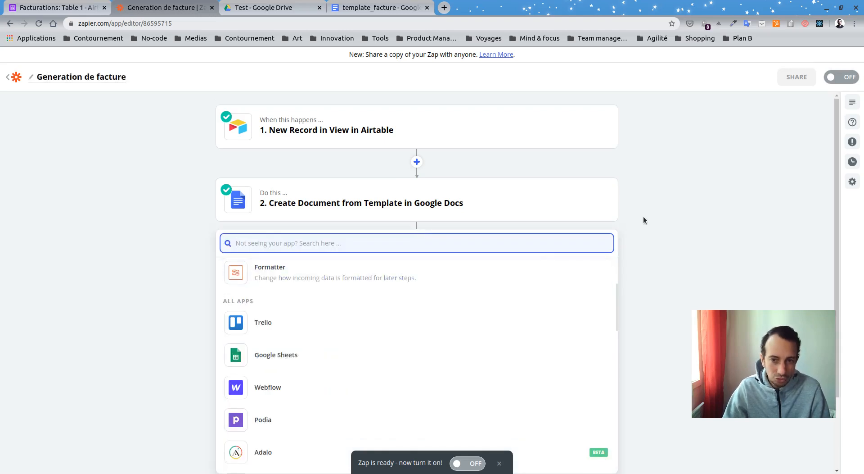
scroll(640, 215, "down", 1)
left_click(653, 187)
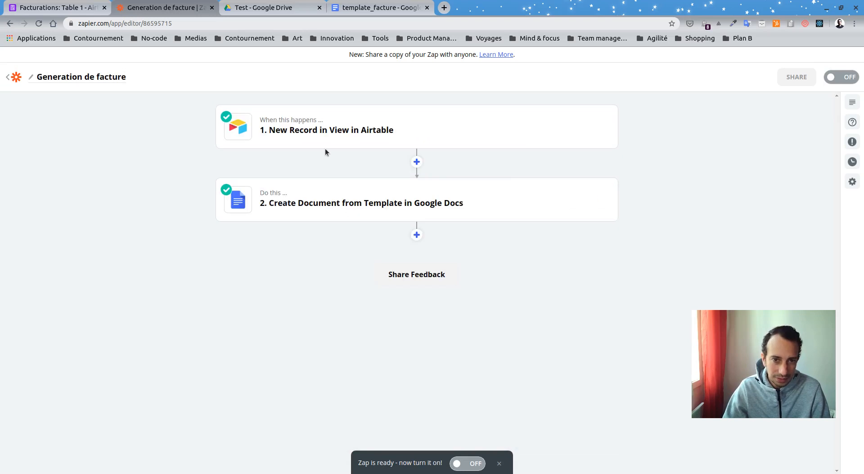
Step: Examine the application/pdf export link in the Create Document from Template test results, and finish editing that action
left_click(355, 203)
left_click(399, 301)
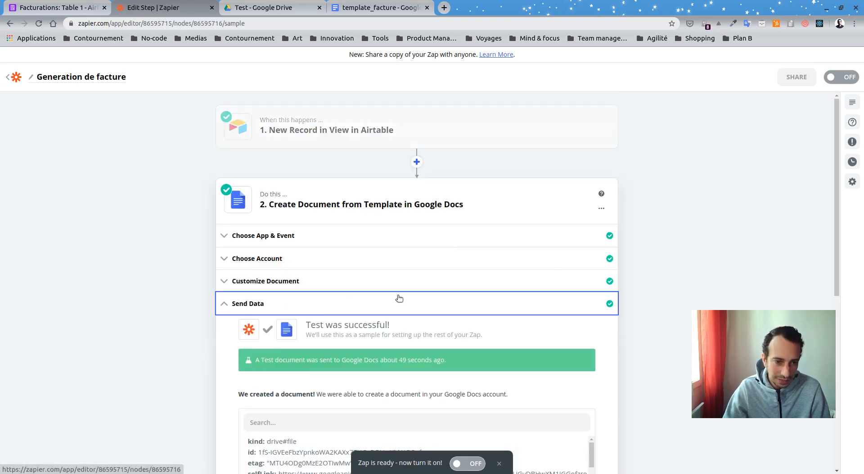
scroll(696, 213, "down", 2)
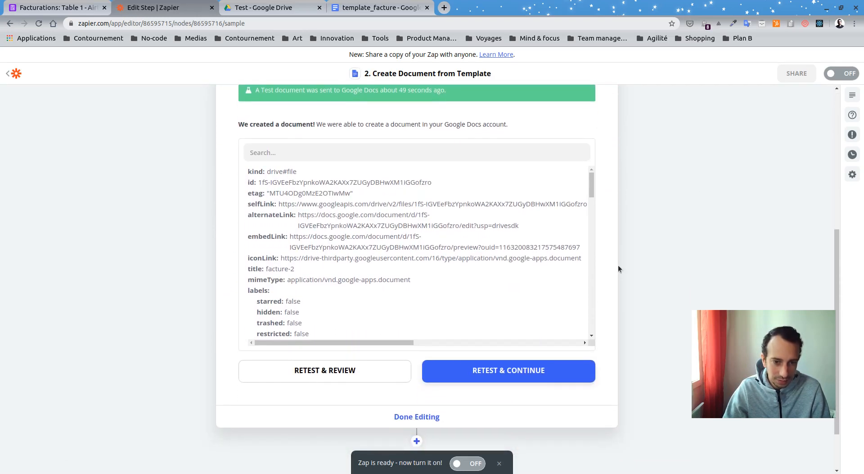
scroll(421, 245, "down", 1)
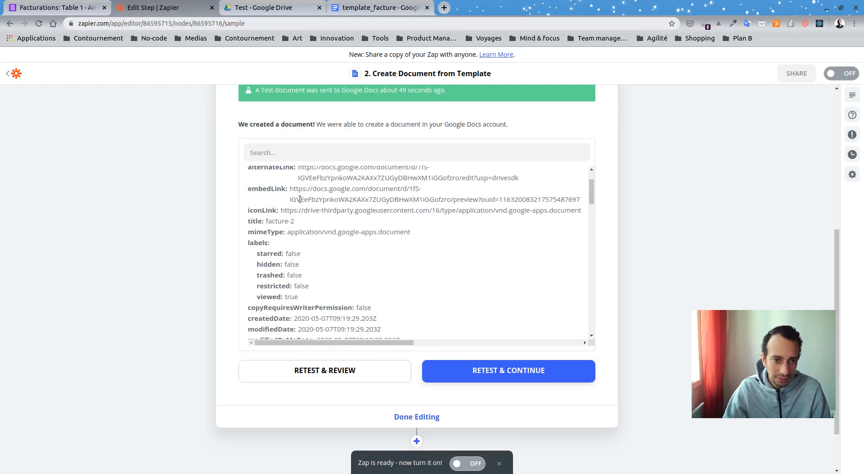
scroll(435, 221, "down", 5)
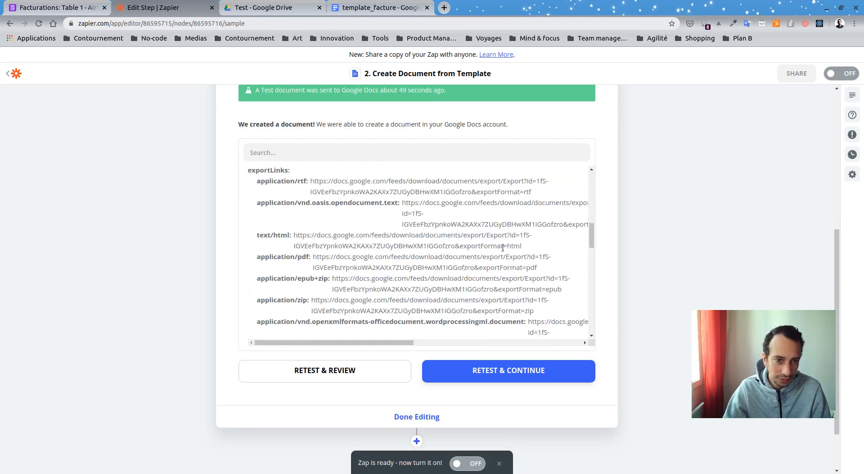
scroll(502, 249, "up", 1)
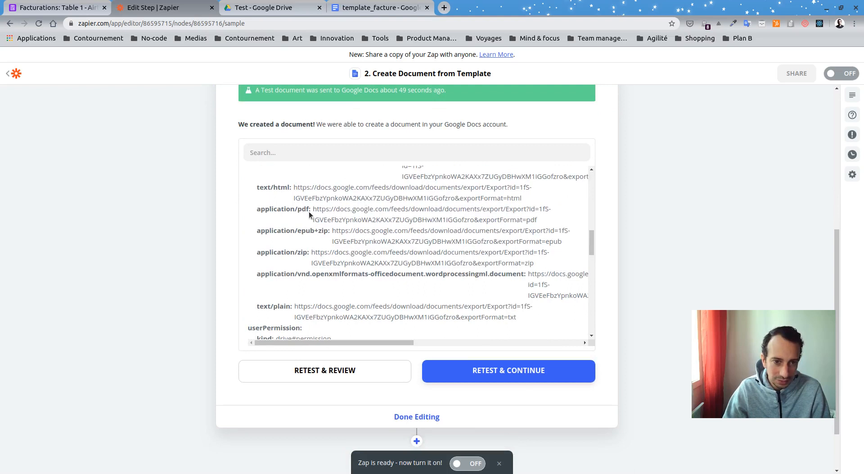
left_click_drag(313, 211, 547, 225)
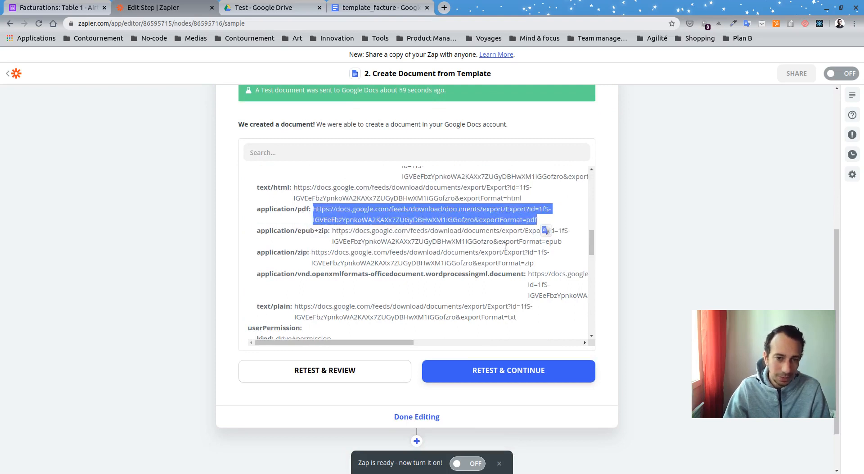
left_click(695, 208)
left_click(405, 418)
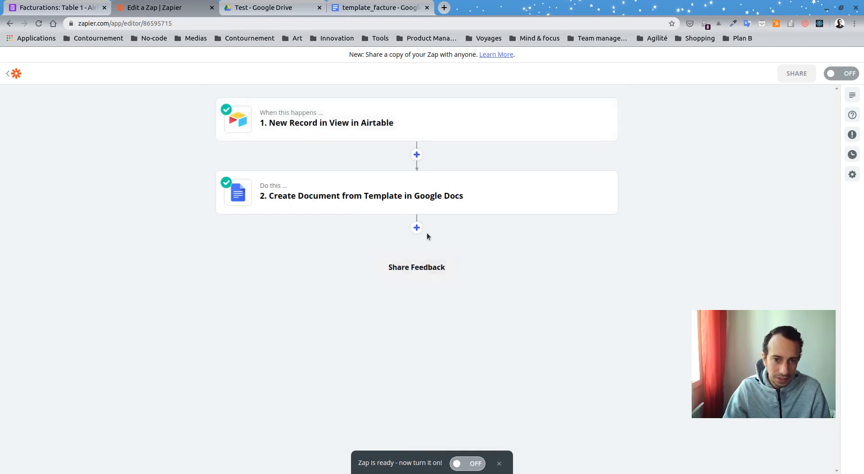
Step: Add a third zap action using Google Drive with the Upload File event
left_click(417, 225)
type("driv")
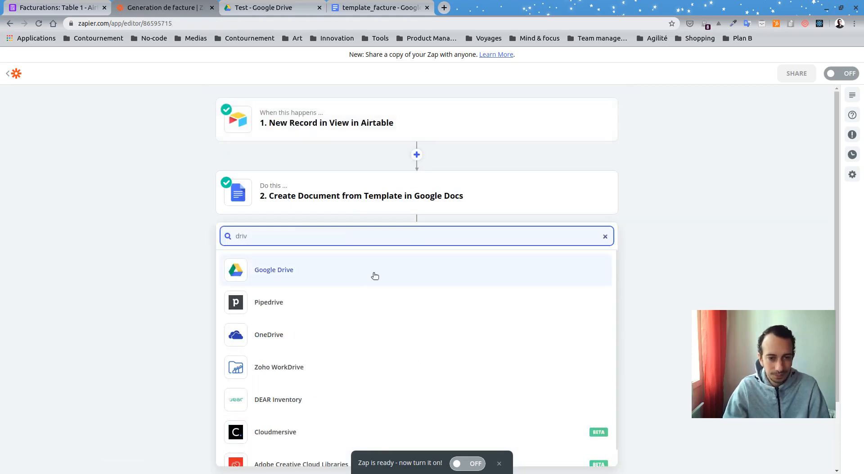
left_click(375, 276)
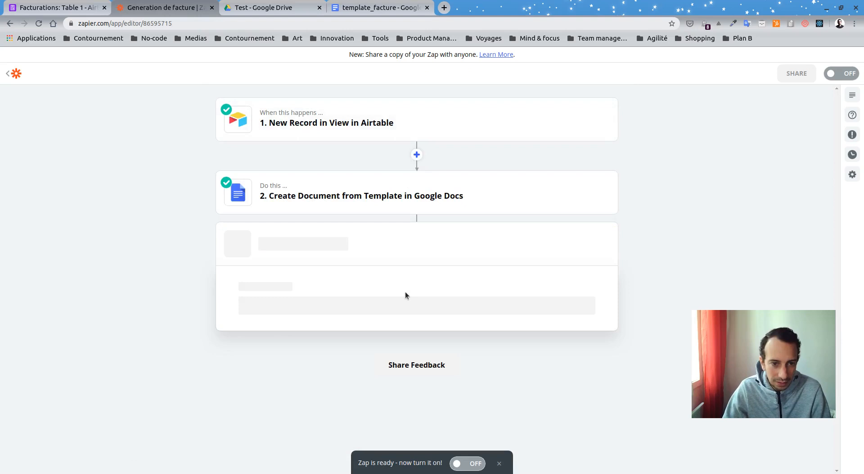
left_click(325, 301)
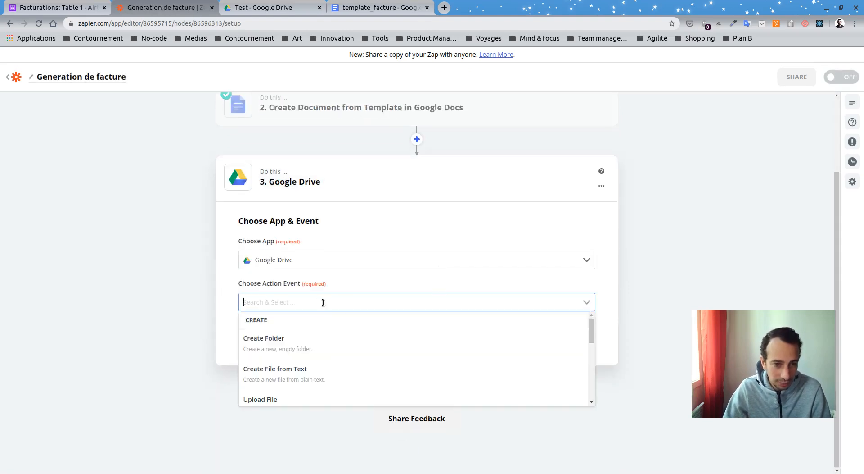
scroll(352, 368, "down", 2)
scroll(318, 340, "up", 1)
left_click(303, 351)
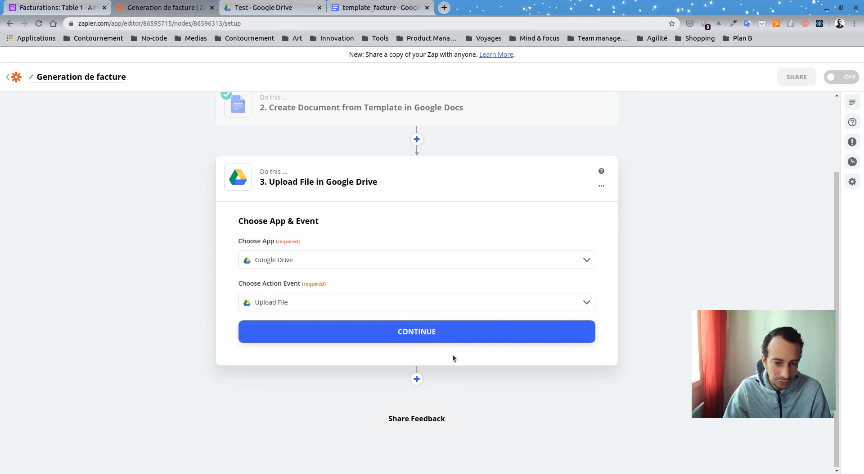
left_click(430, 328)
Step: Select the contournement.io Google Drive account for the Upload File action and continue to its file settings
left_click(454, 295)
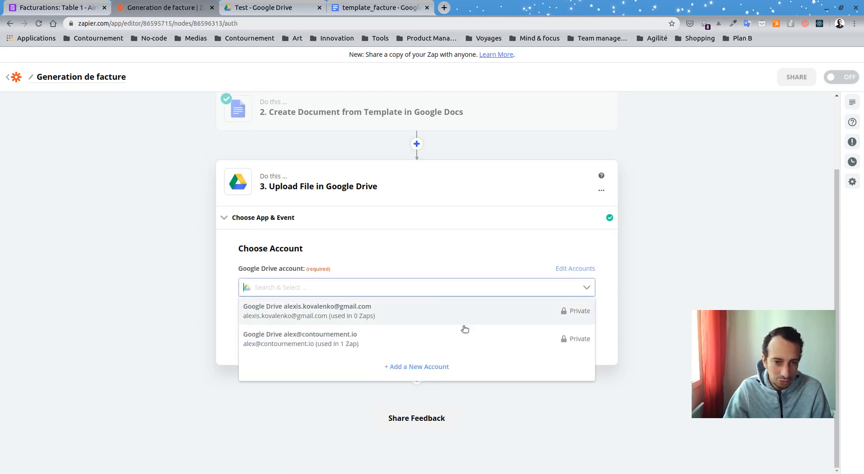
left_click(353, 341)
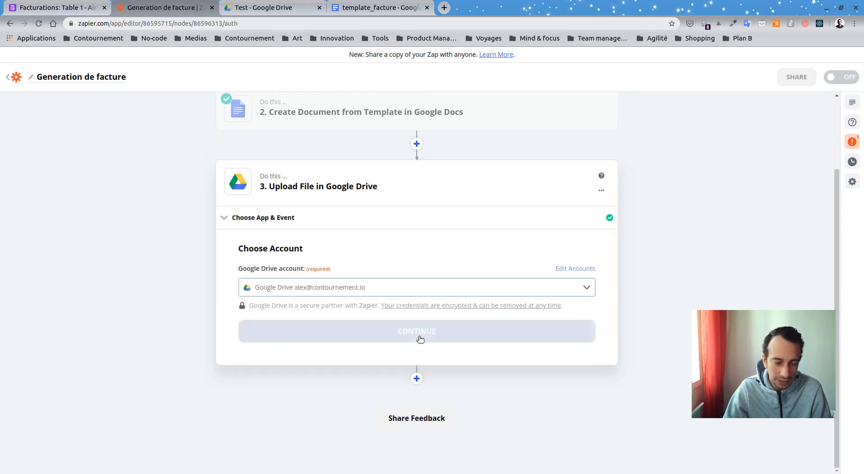
left_click(403, 332)
Step: Set the upload destination to the Test folder in My Google Drive
scroll(563, 242, "down", 3)
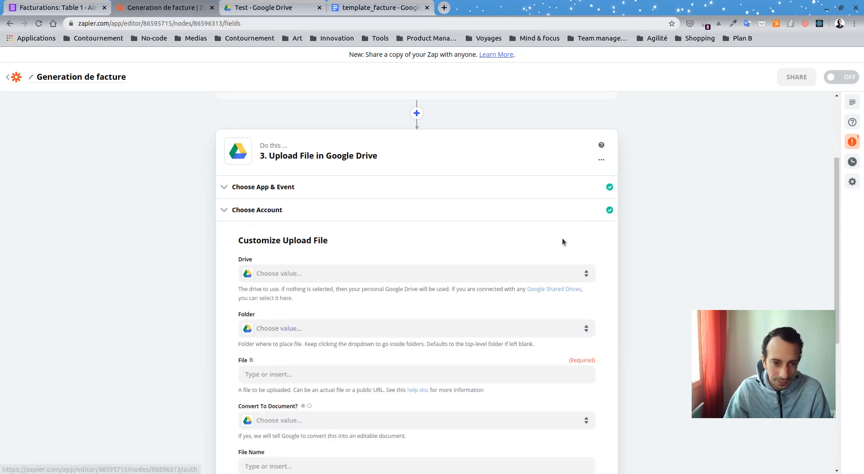
left_click(415, 233)
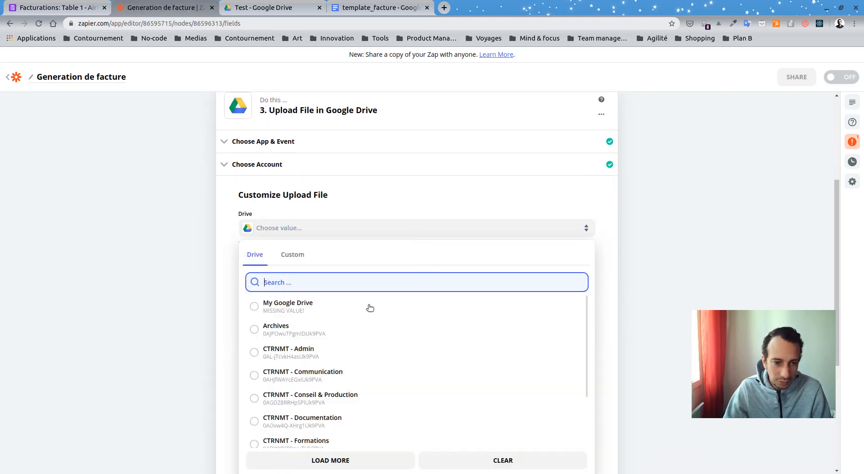
left_click(285, 306)
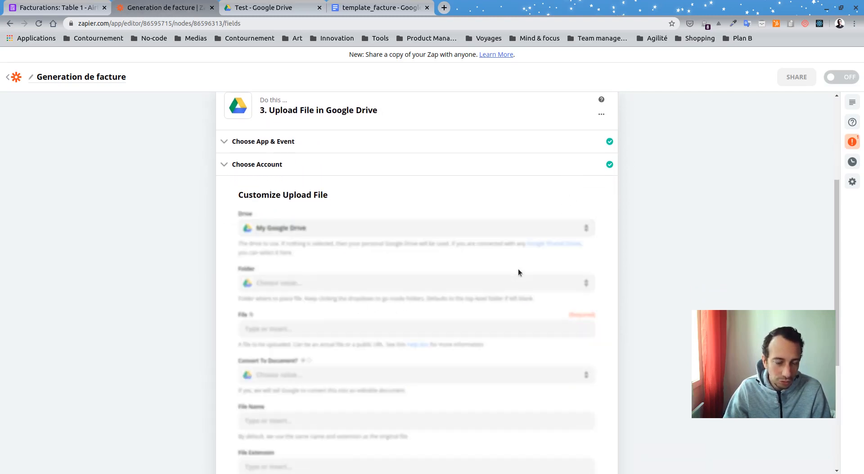
left_click(327, 284)
left_click(287, 364)
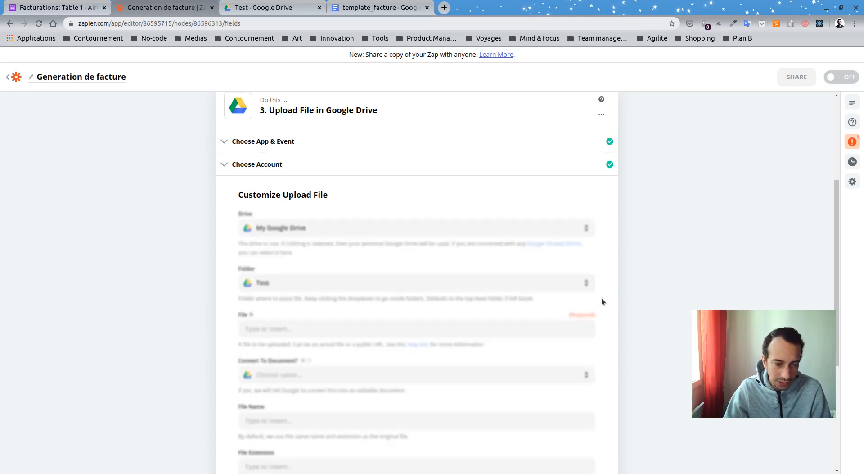
Step: Fill the File field with the Export Links Application/pdf value from the Google Docs action, leaving Convert To Document unset
scroll(631, 279, "down", 3)
left_click(343, 249)
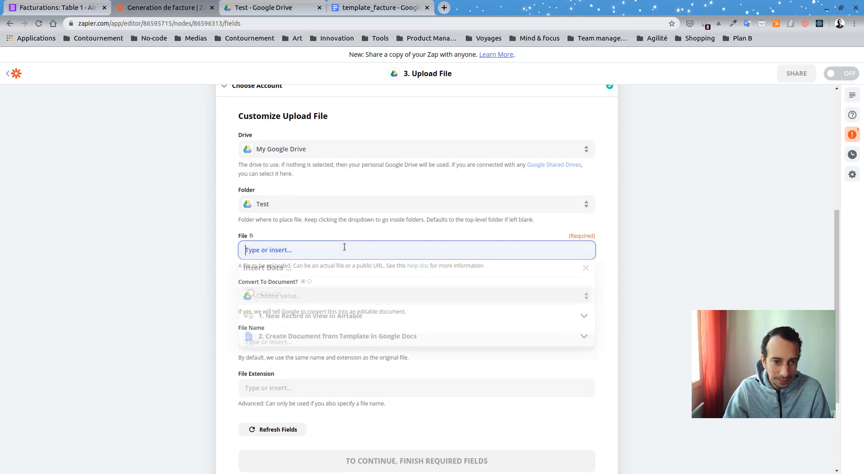
left_click(373, 341)
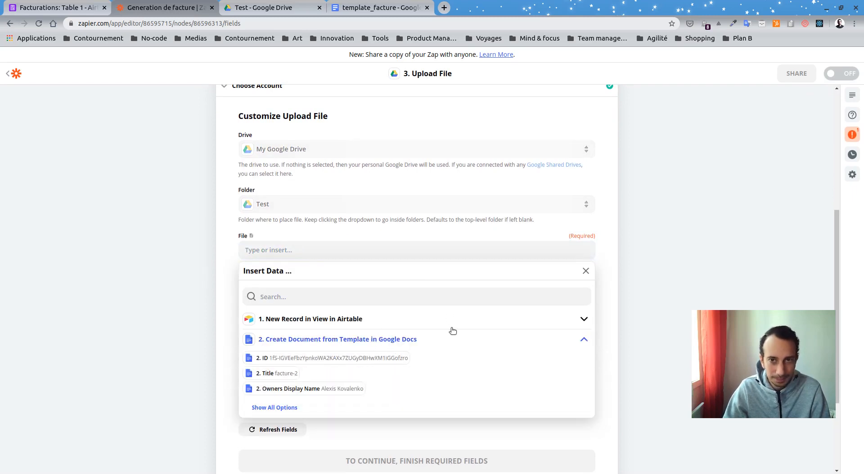
scroll(453, 331, "down", 2)
left_click(277, 335)
scroll(459, 315, "down", 2)
scroll(461, 306, "down", 10)
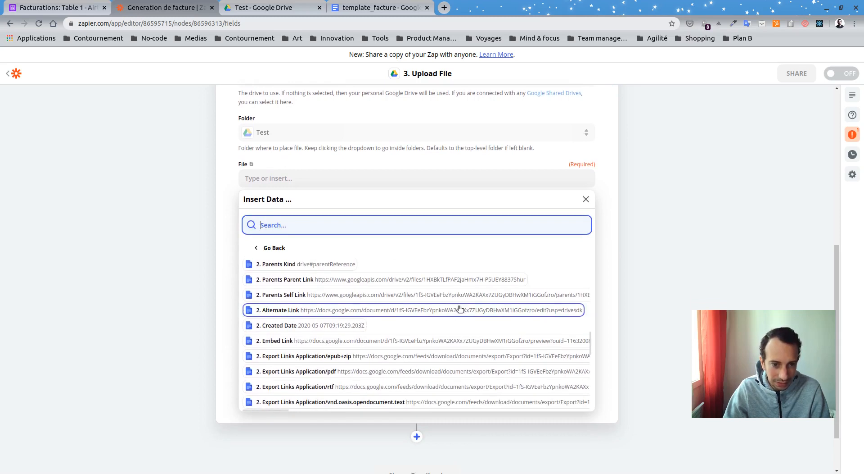
scroll(461, 308, "down", 1)
left_click(293, 349)
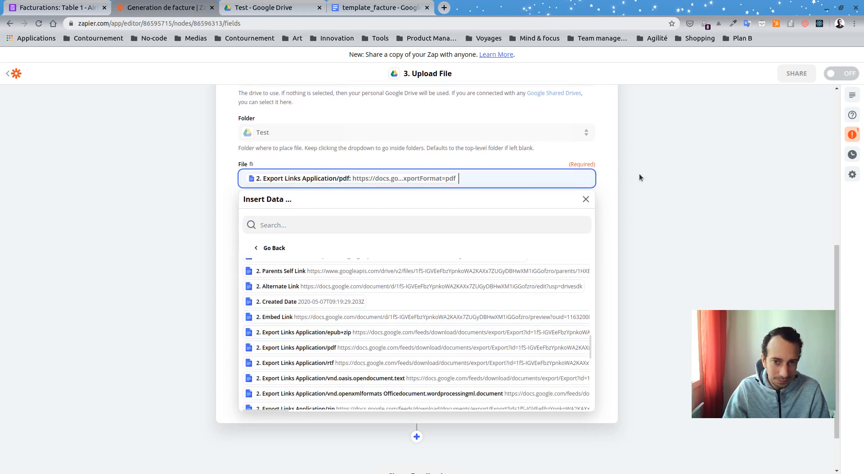
left_click(640, 174)
left_click(324, 227)
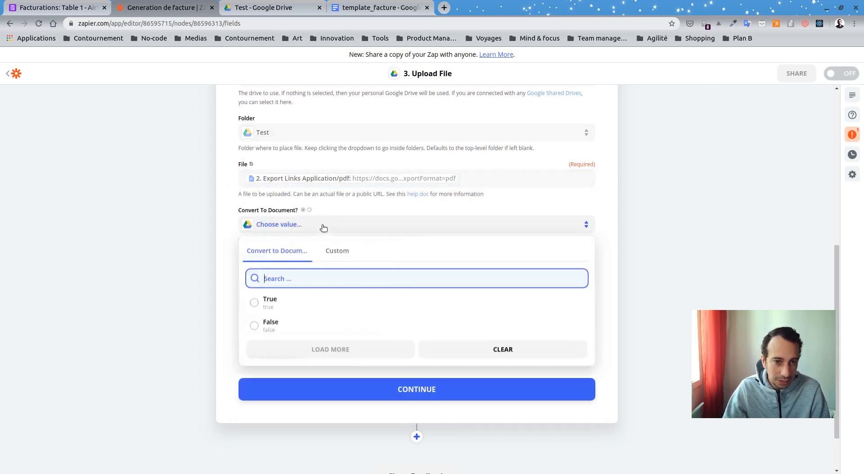
left_click(632, 203)
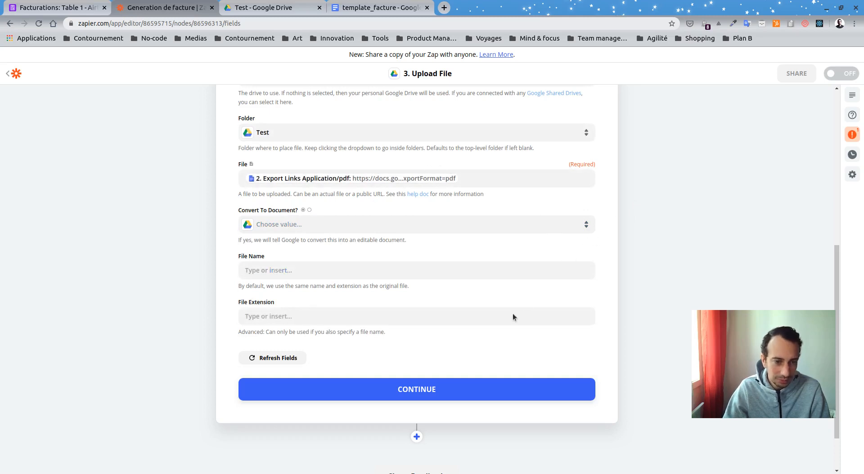
Step: Set Convert To Document to False and make the File Name facture- followed by the Title value from the Google Docs action
left_click(423, 225)
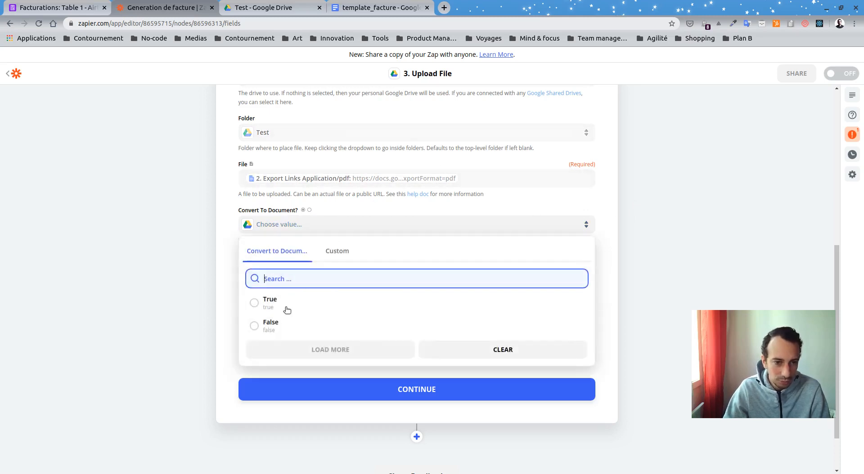
left_click(266, 329)
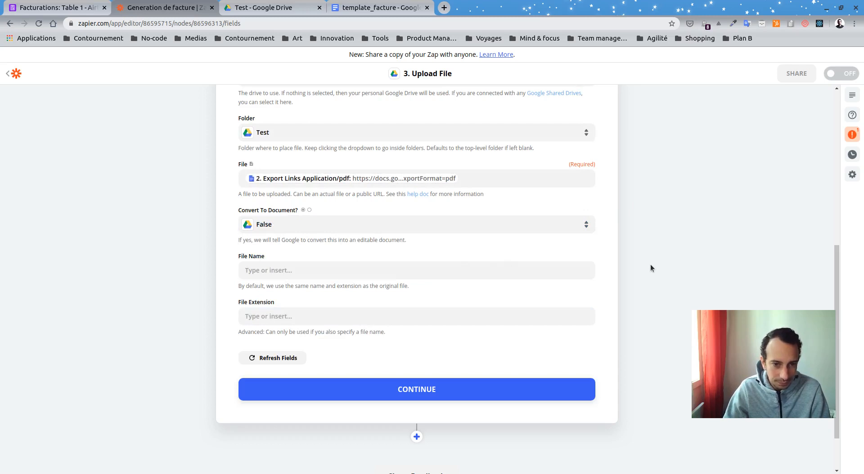
scroll(635, 257, "down", 2)
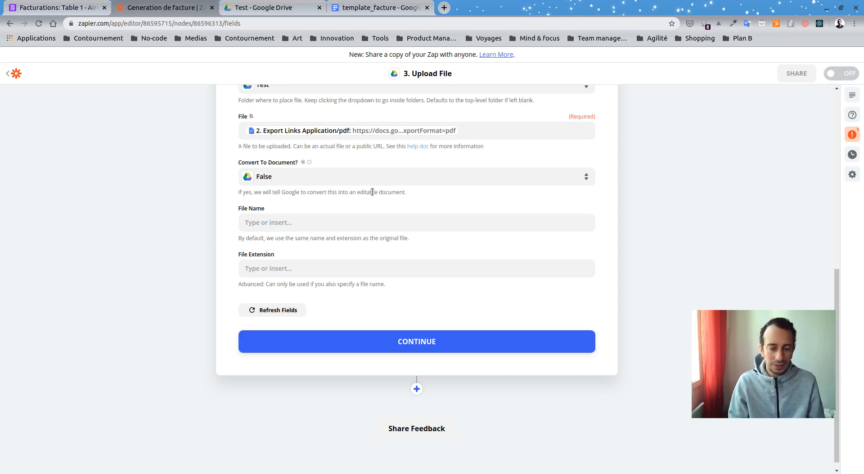
left_click(288, 221)
left_click(304, 220)
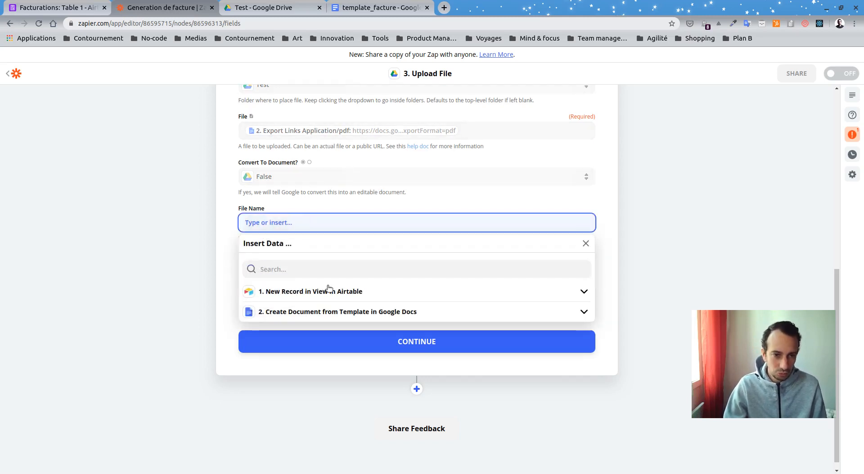
type("facture-")
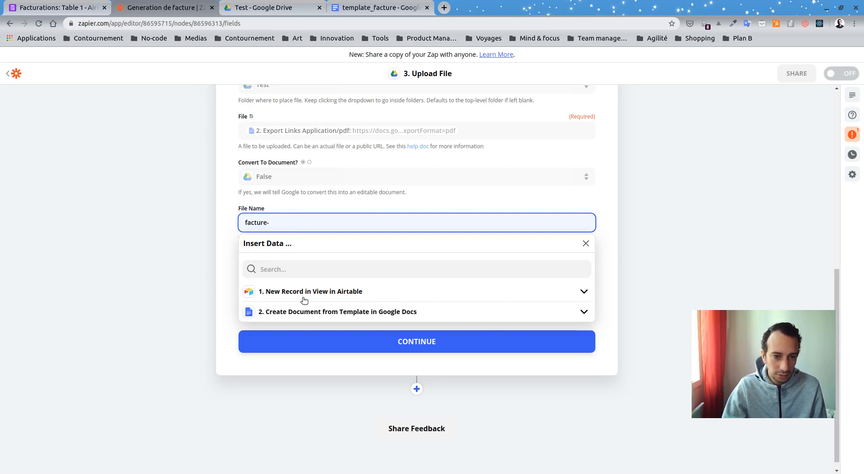
left_click(303, 295)
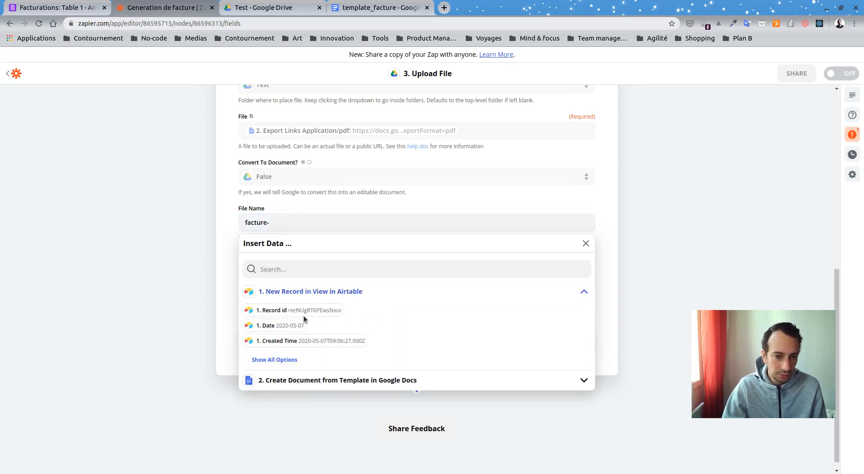
left_click(310, 367)
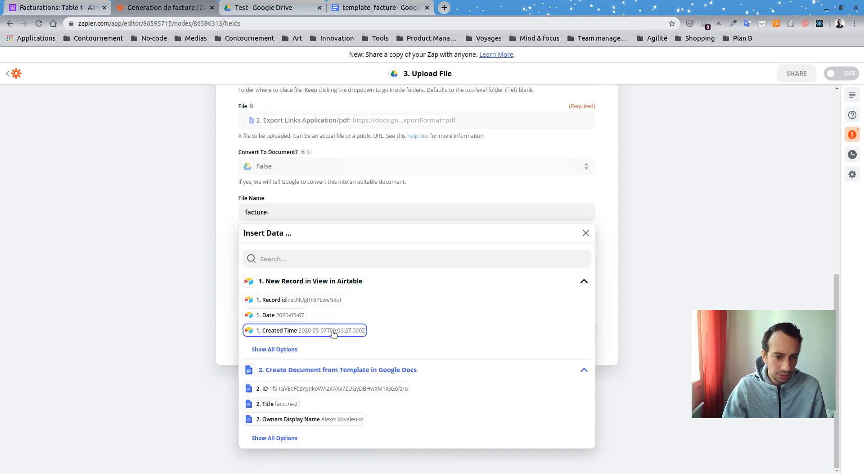
left_click(280, 403)
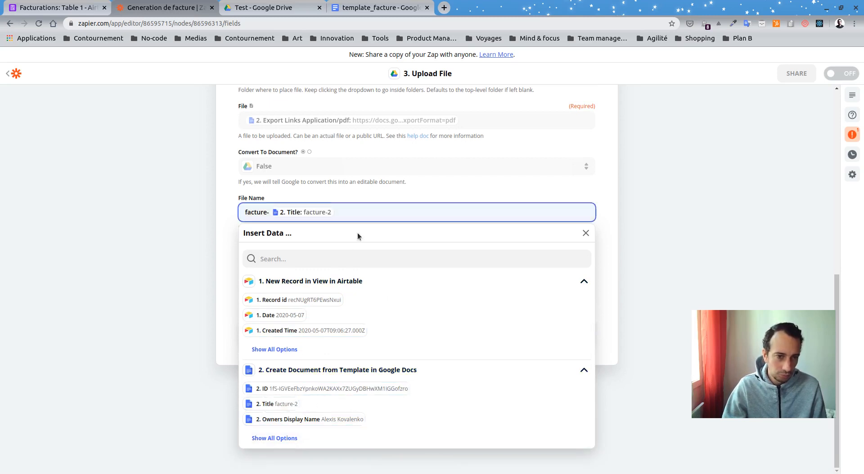
Step: Remove the facture- prefix from the File Name so it holds only the Google Docs Title value
key("Left")
key("BackSpace")
key("BackSpace")
key("BackSpace")
key("BackSpace")
key("BackSpace")
key("BackSpace")
key("BackSpace")
key("BackSpace")
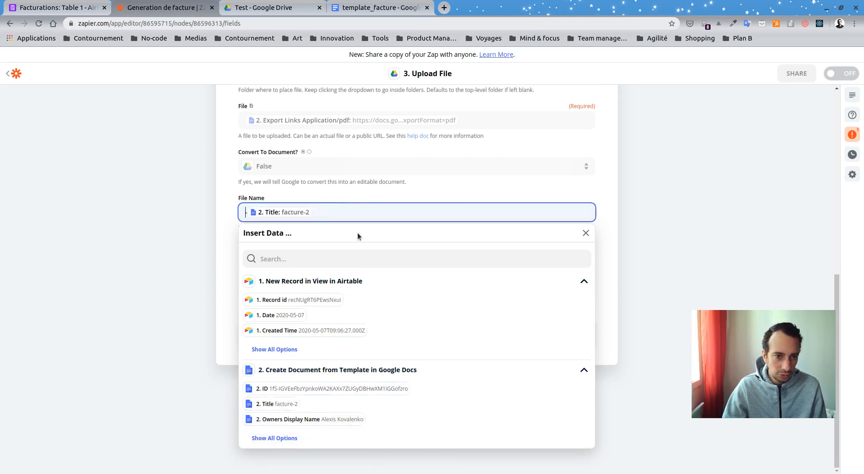
left_click(585, 233)
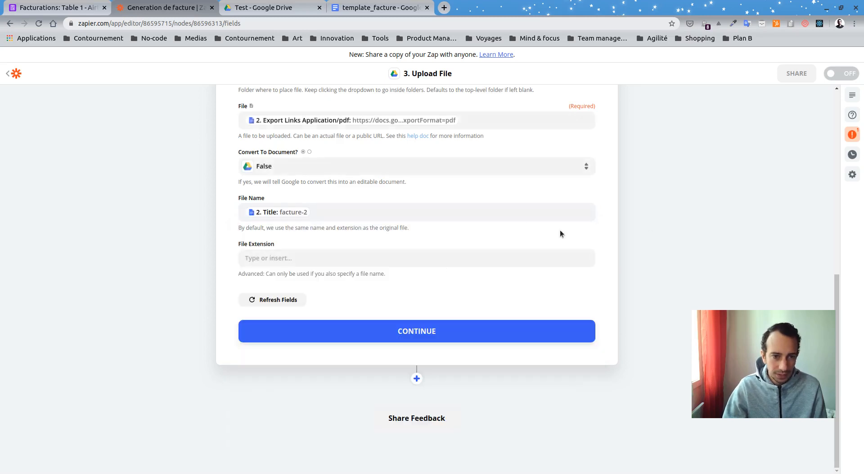
Step: Set the File Extension to pdf, continue, and test the Upload File action
left_click(326, 257)
type("pdf")
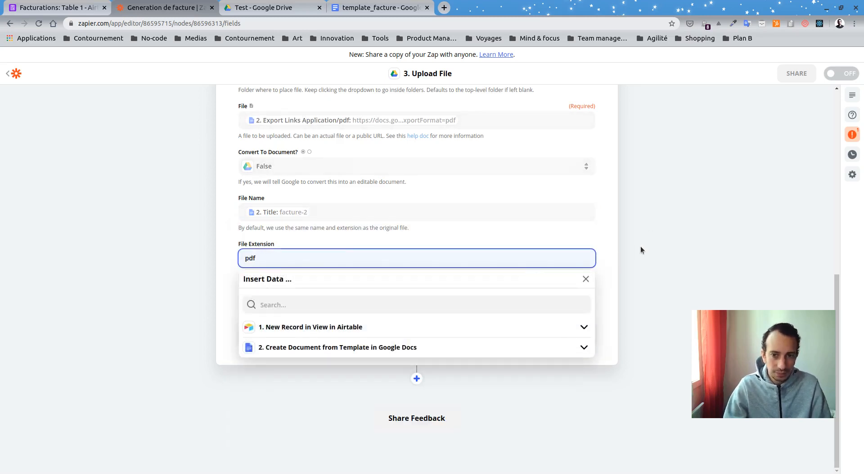
left_click(625, 252)
left_click(422, 324)
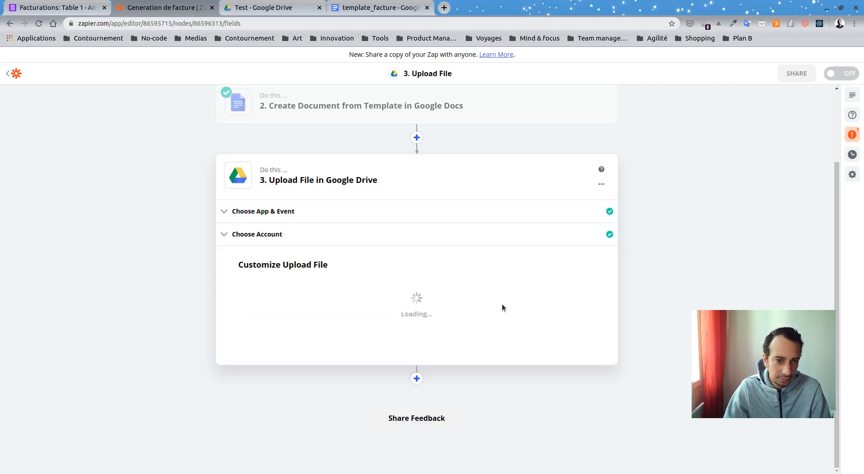
left_click(508, 332)
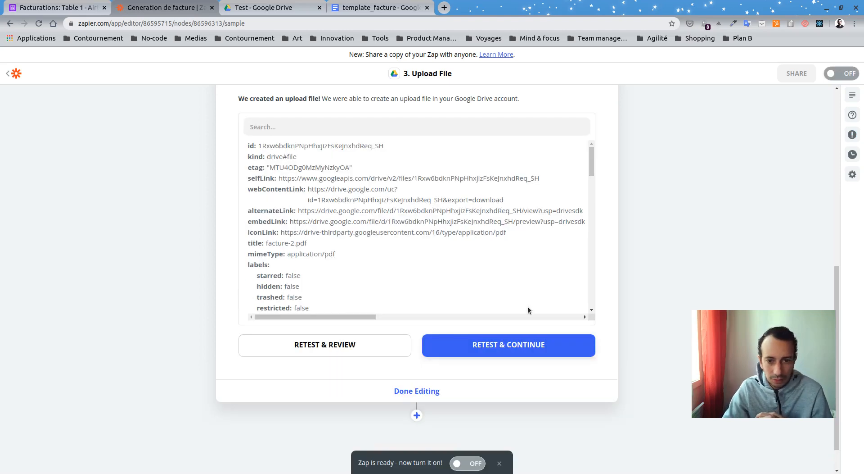
Step: Review the upload test data, switch to Google Drive, and inspect facture-2.pdf in the refreshed Test folder
scroll(333, 239, "down", 1)
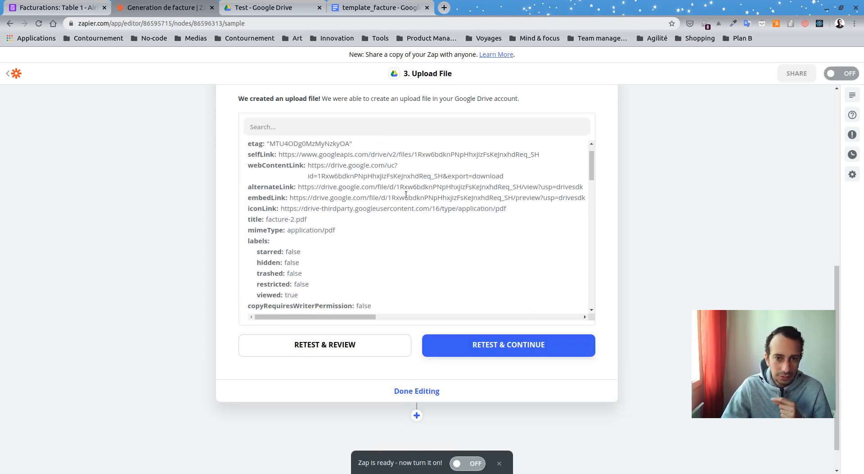
scroll(400, 190, "down", 9)
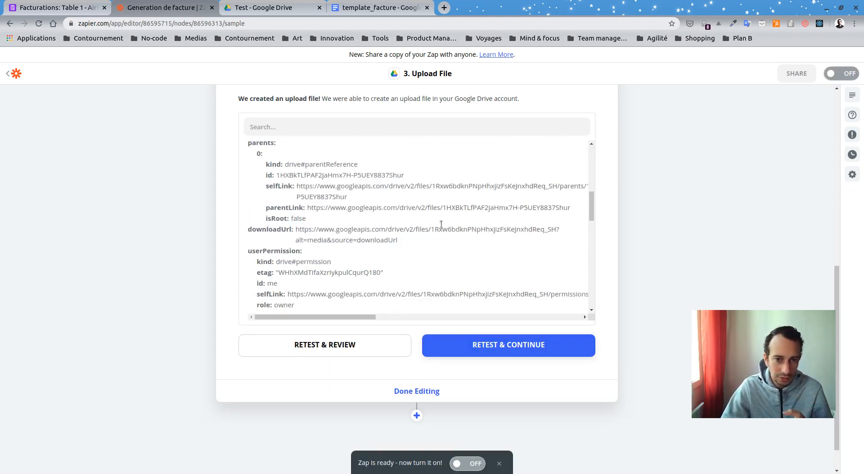
scroll(455, 250, "down", 1)
left_click(270, 7)
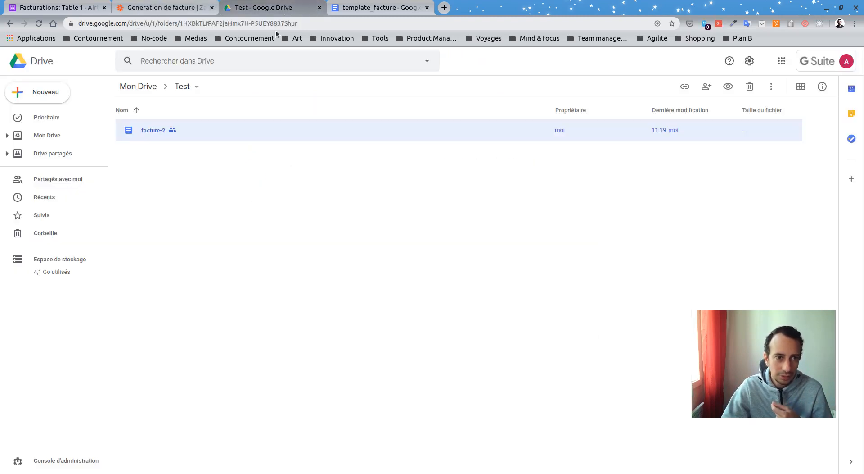
key("F5")
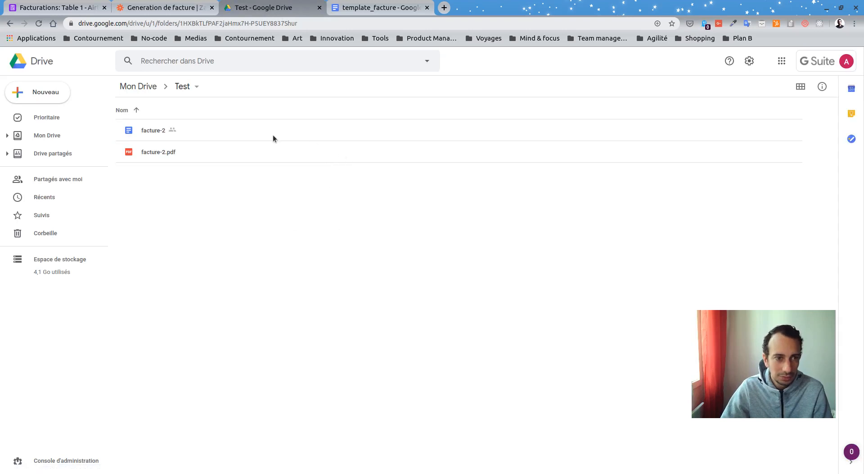
double_click(184, 150)
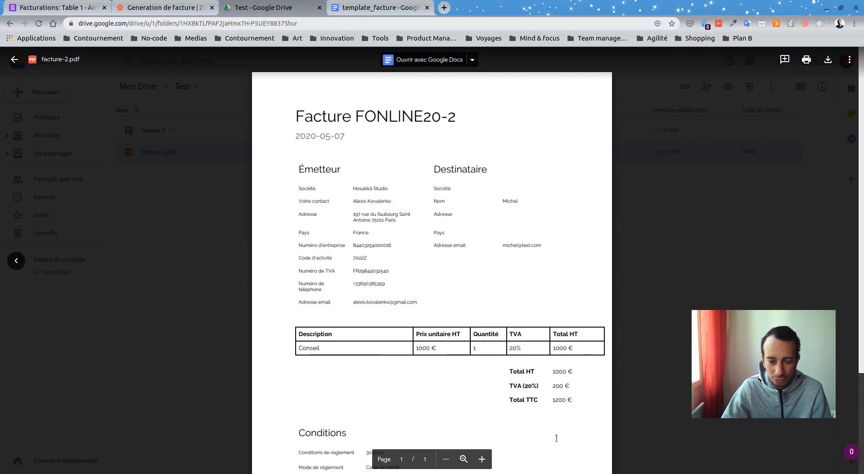
scroll(445, 316, "down", 3)
left_click(225, 220)
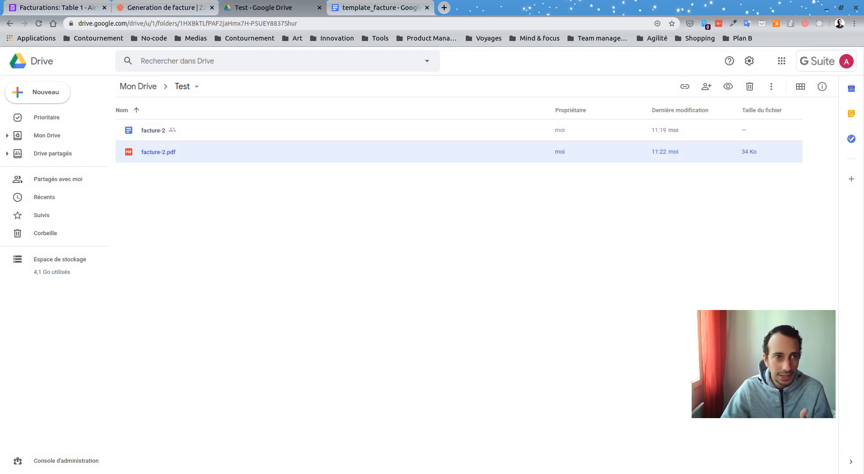
Step: Switch back to Zapier, finish editing the Upload File action, and add a fourth action using Gmail with the Send Email event
left_click(198, 7)
left_click(380, 390)
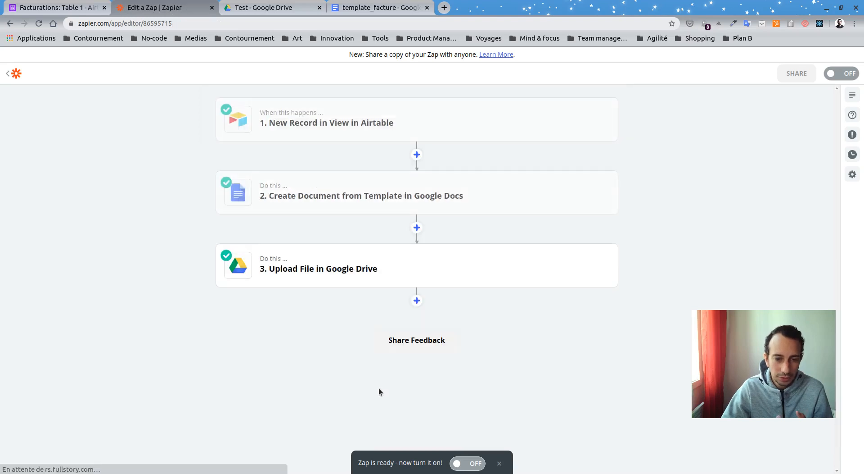
left_click(417, 297)
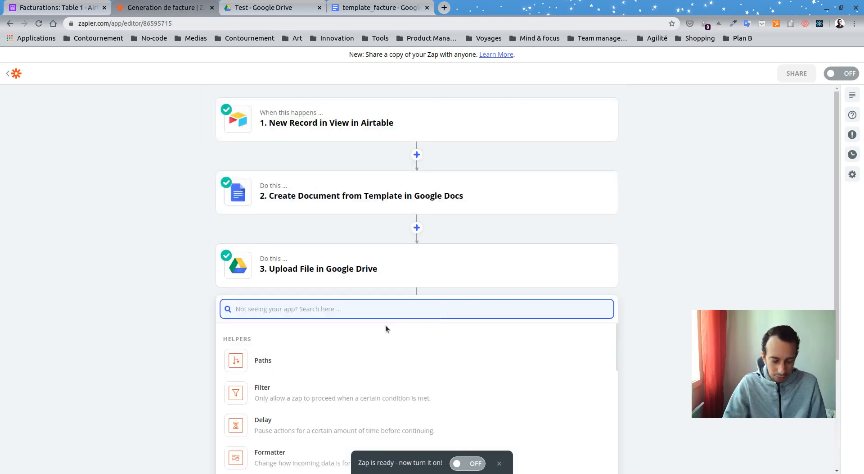
type("email")
key("ctrl+a")
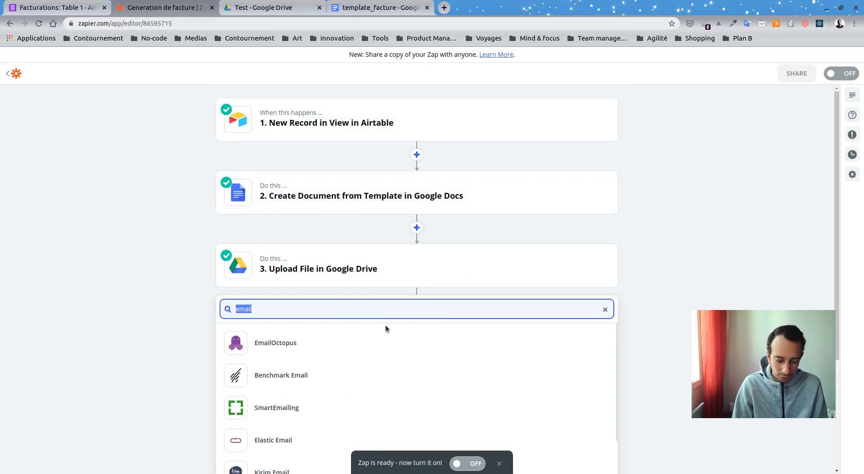
type("gmai")
left_click(364, 338)
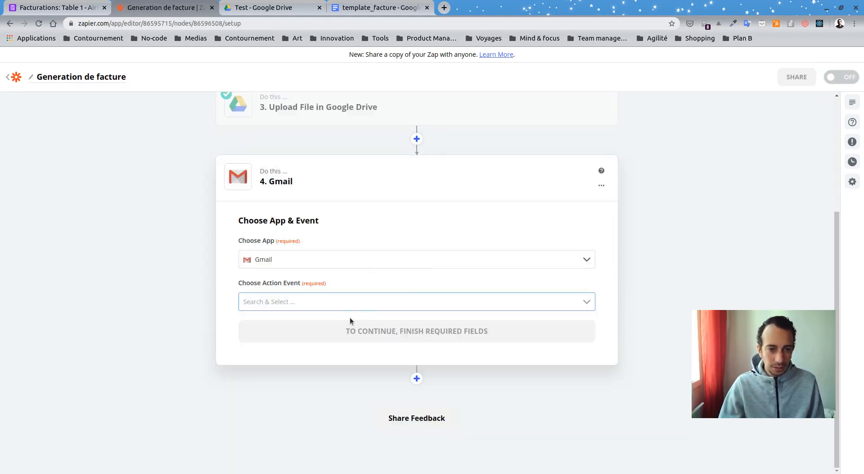
left_click(356, 302)
left_click(324, 352)
left_click(410, 334)
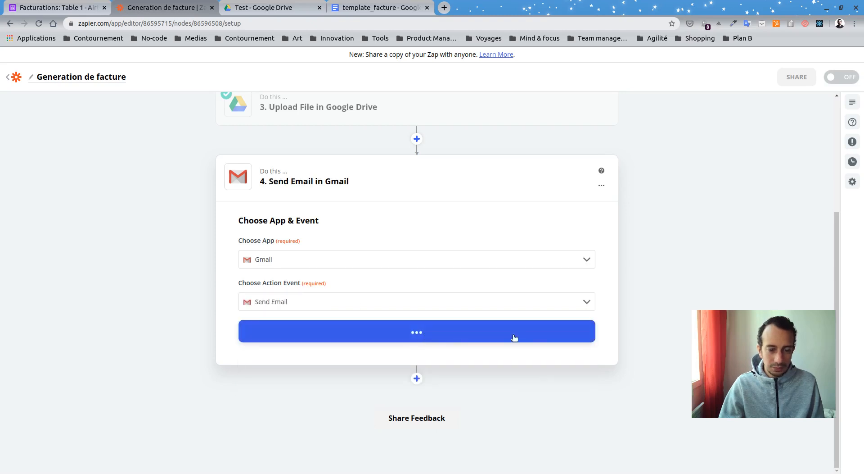
Step: Select the contournement.io #2 Gmail account for the Send Email action and continue to its email settings
left_click(386, 288)
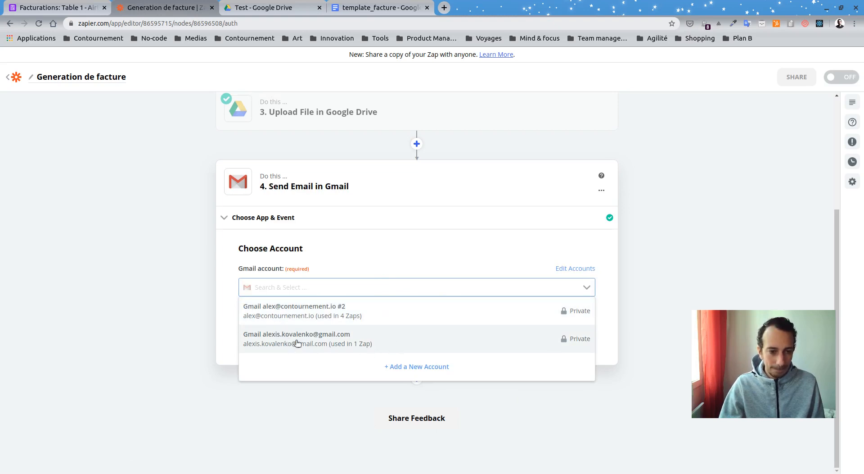
left_click(319, 318)
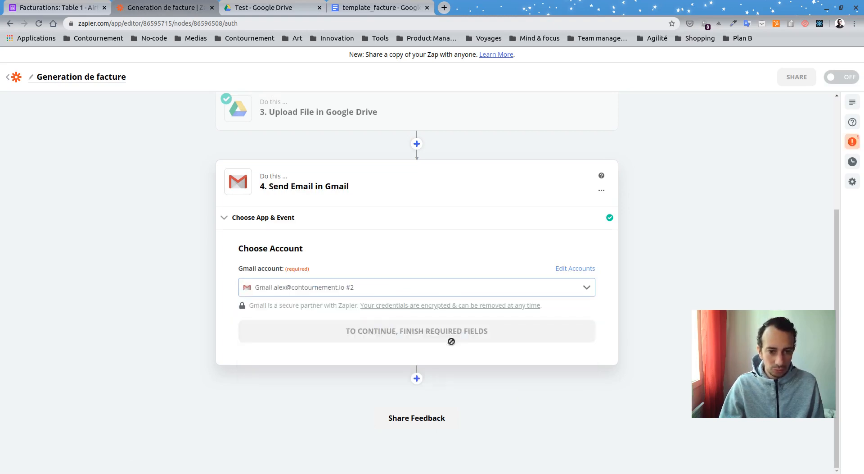
left_click(405, 333)
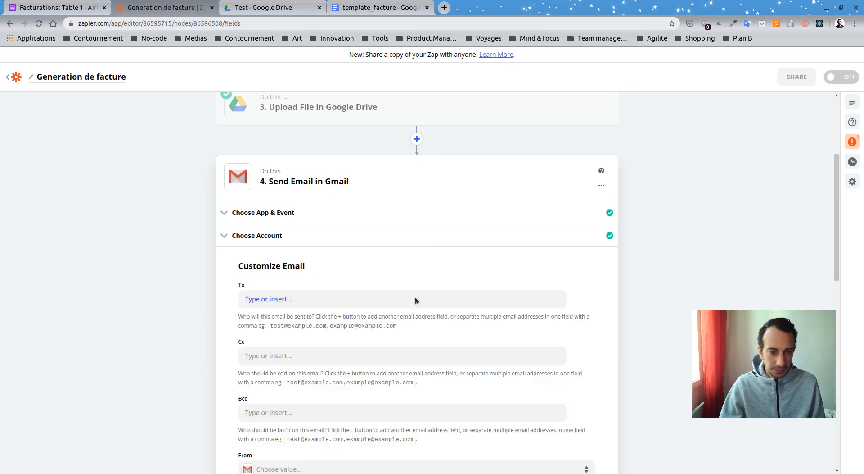
Step: Fill the email's To field with the recipient value from the Airtable record
scroll(428, 274, "down", 3)
left_click(263, 149)
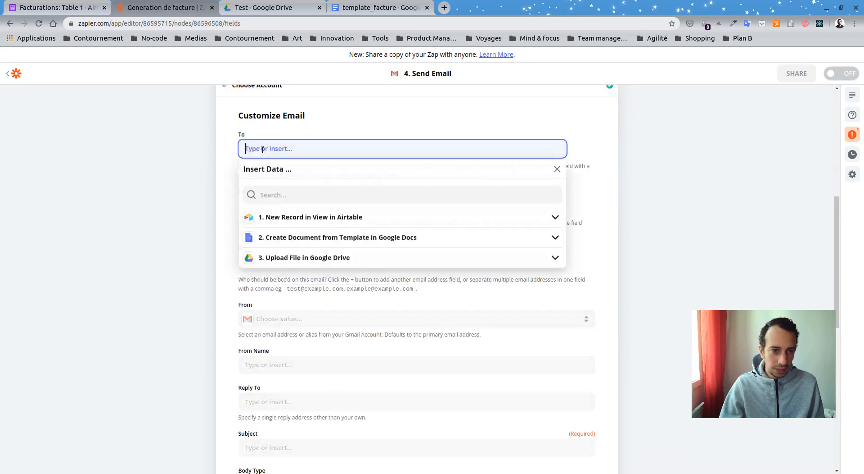
left_click(281, 218)
left_click(283, 284)
scroll(361, 279, "down", 3)
left_click(314, 342)
left_click(360, 239)
Step: Set the email's From address to the account owner's contournement.io address
scroll(318, 199, "down", 5)
left_click(288, 151)
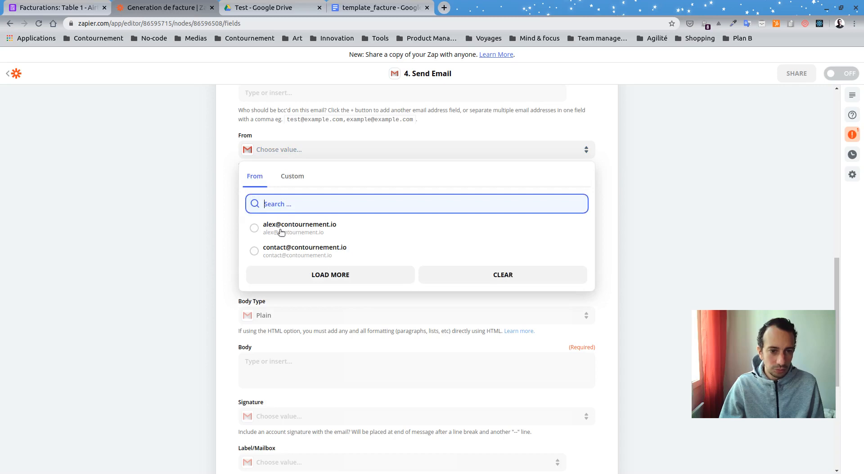
left_click(290, 230)
Step: Enter "Ta facture" as the email's subject and "Voilà la facture" as its body, keeping the Plain body type
scroll(395, 245, "down", 1)
scroll(399, 242, "down", 1)
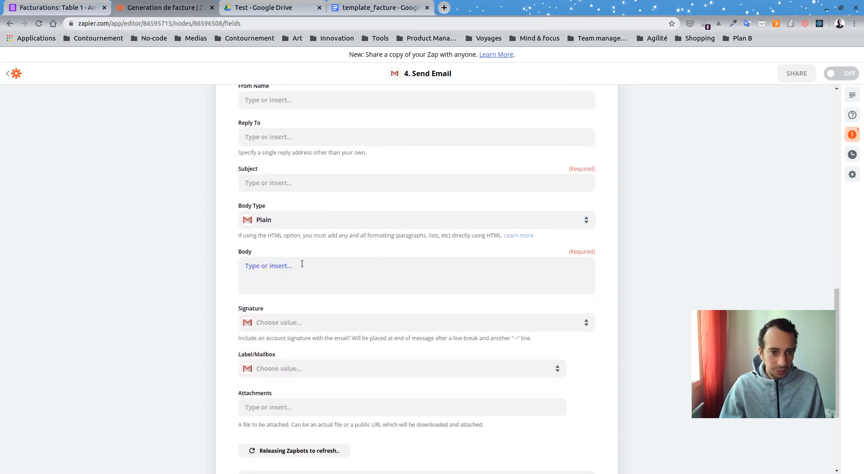
left_click(280, 182)
type("Ta facture")
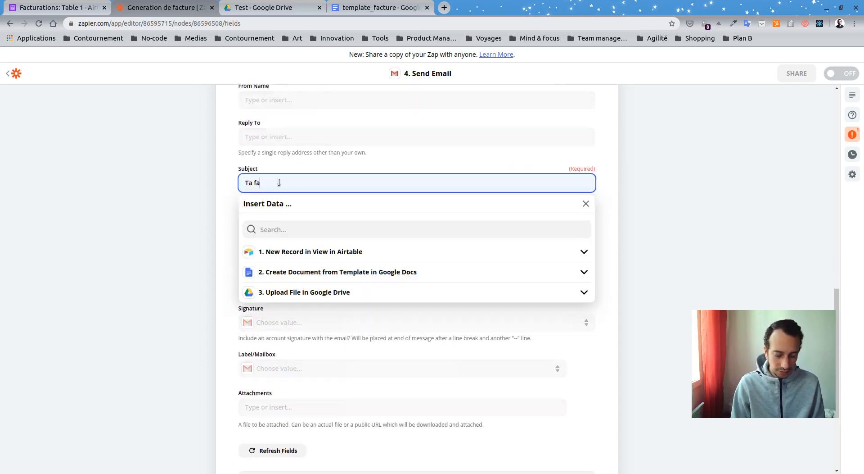
left_click(645, 162)
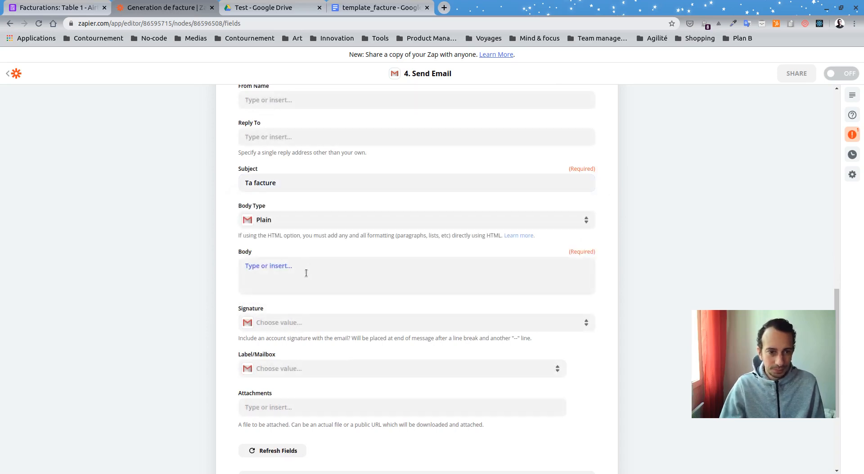
left_click(306, 274)
type("Voilà la facture")
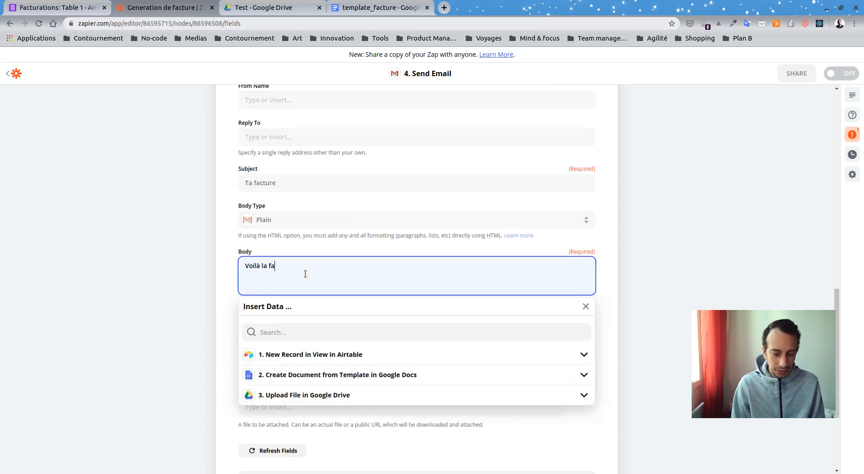
left_click(657, 232)
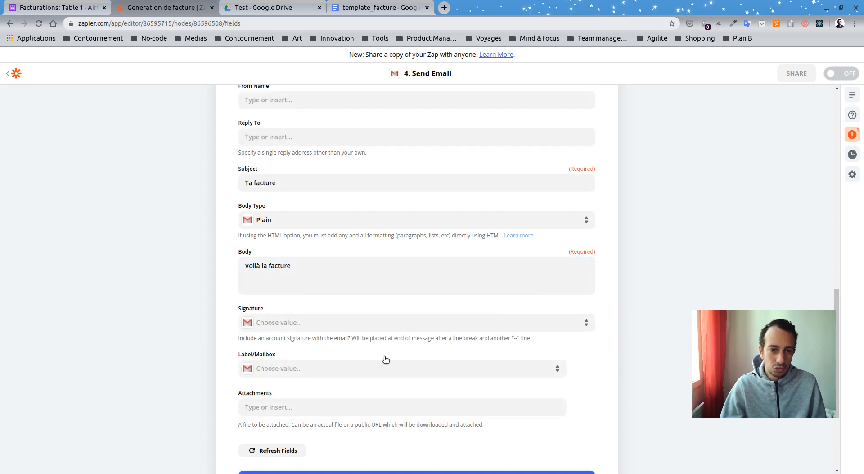
scroll(404, 378, "down", 3)
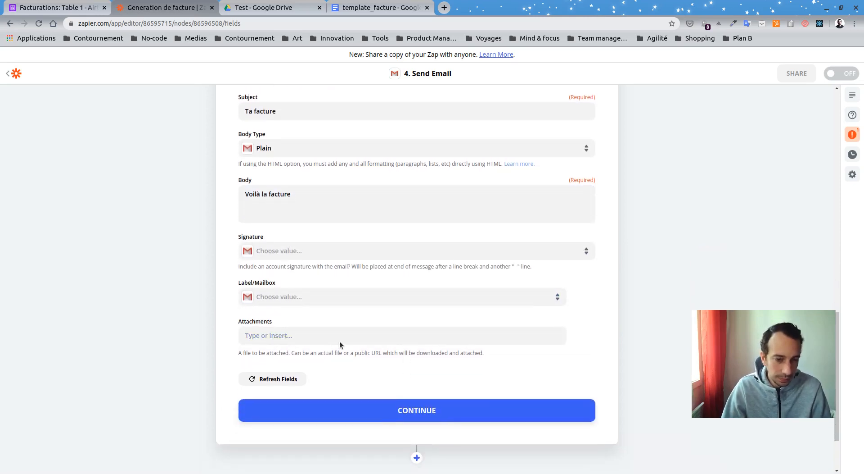
Step: Look through all the data options of the Google Docs document step for the email's Attachments field
left_click(315, 335)
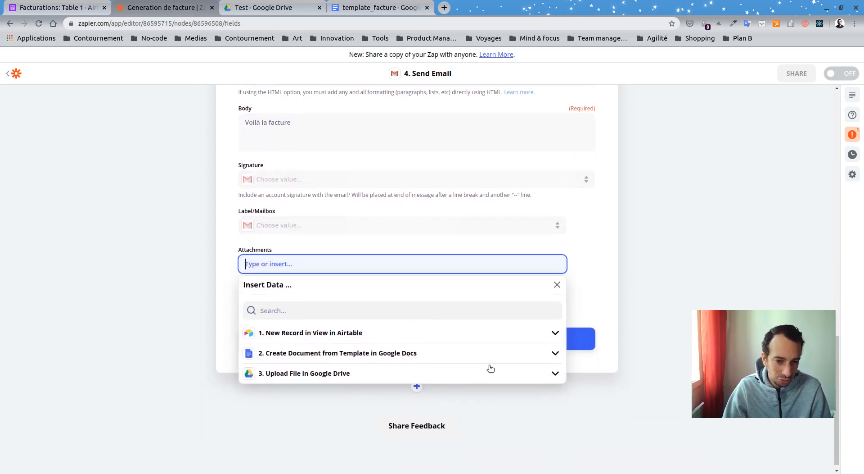
left_click(554, 352)
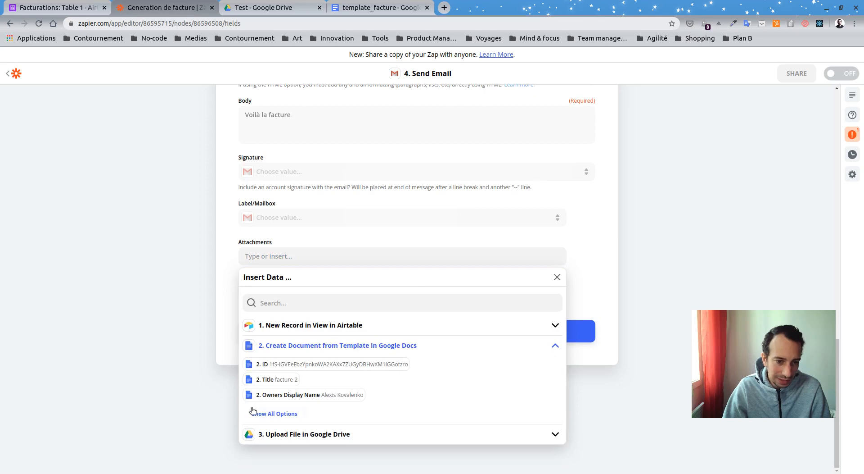
left_click(252, 411)
scroll(373, 360, "down", 10)
scroll(387, 414, "down", 2)
scroll(482, 363, "up", 2)
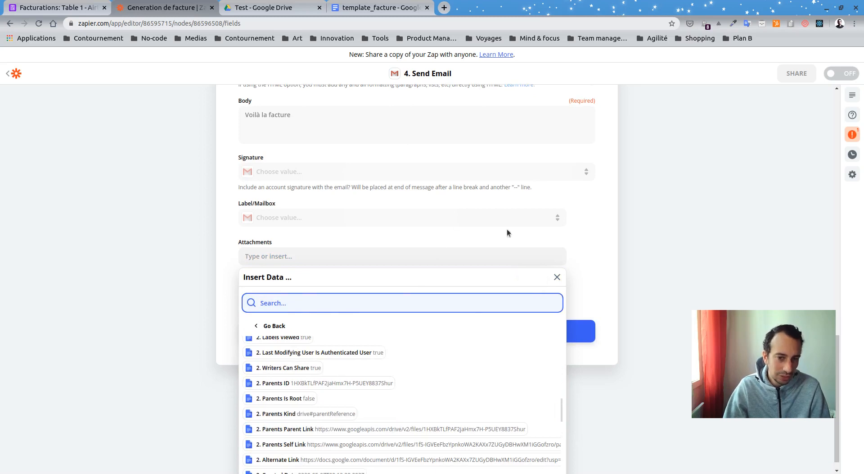
scroll(467, 395, "down", 4)
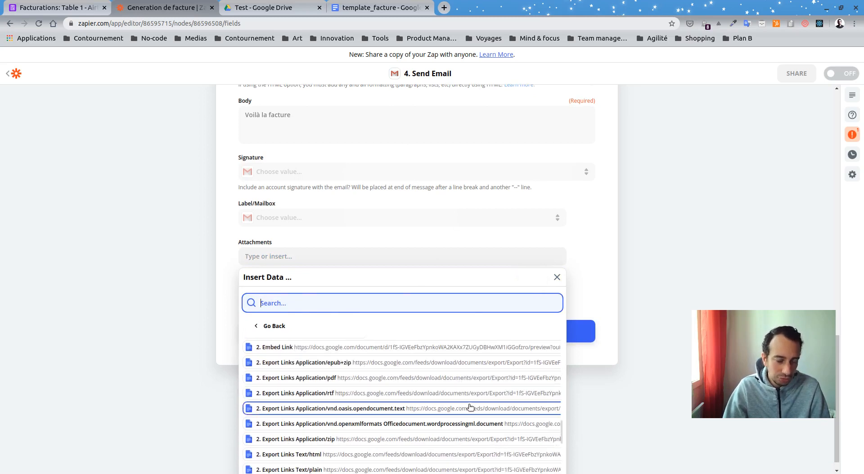
scroll(470, 407, "down", 3)
left_click(578, 234)
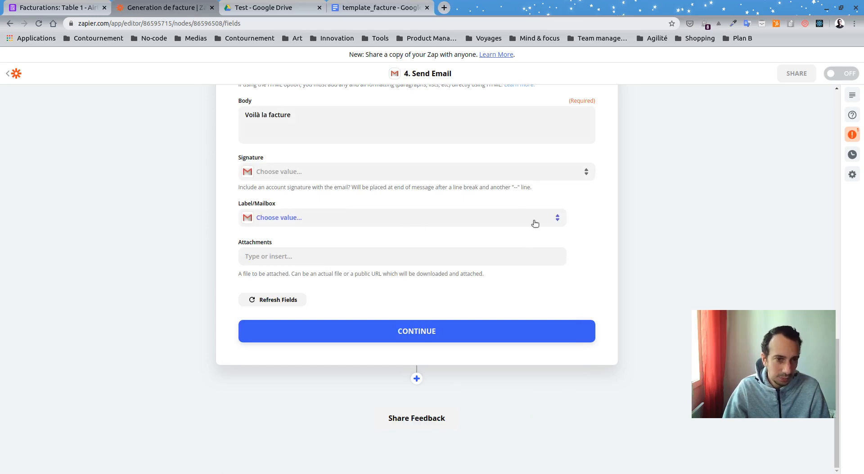
Step: Add a colon to the end of the email body so it reads "Voilà la facture :"
scroll(544, 218, "up", 2)
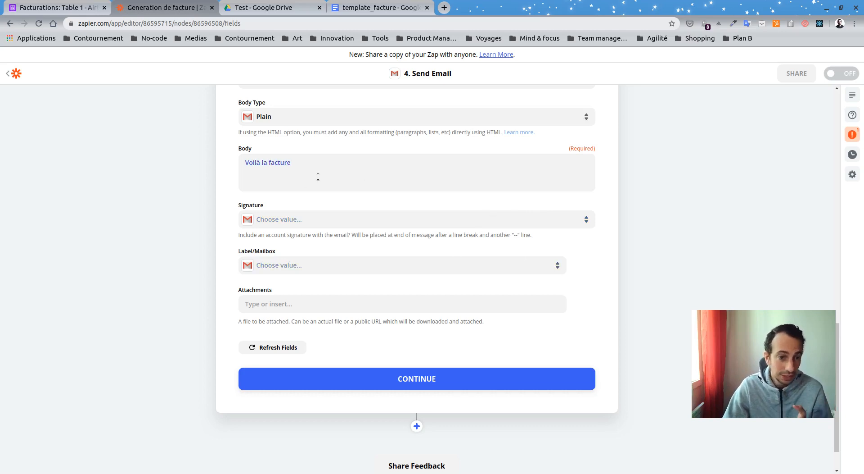
scroll(405, 225, "up", 4)
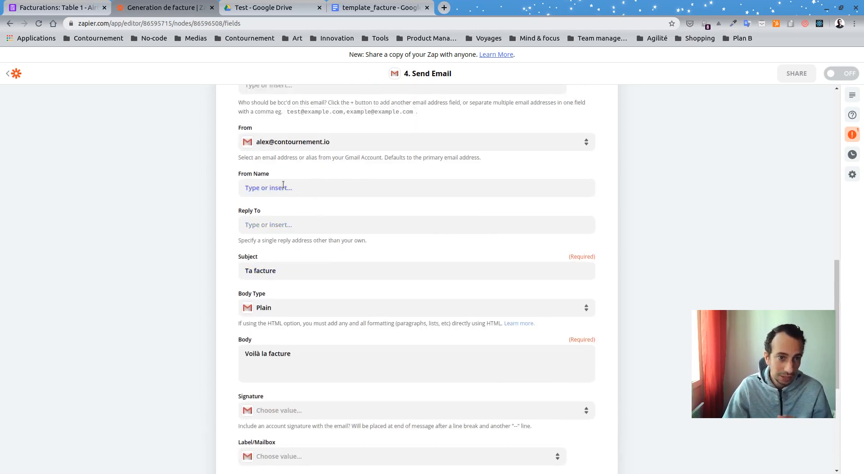
scroll(293, 181, "up", 2)
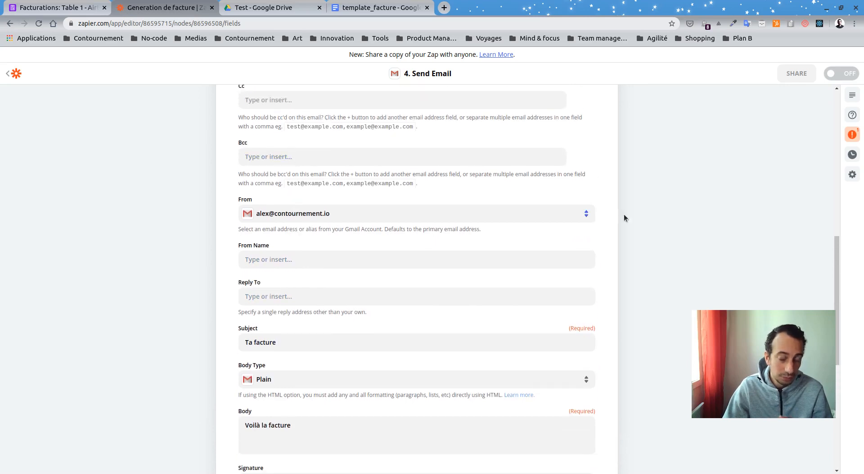
scroll(630, 229, "down", 4)
scroll(630, 291, "down", 1)
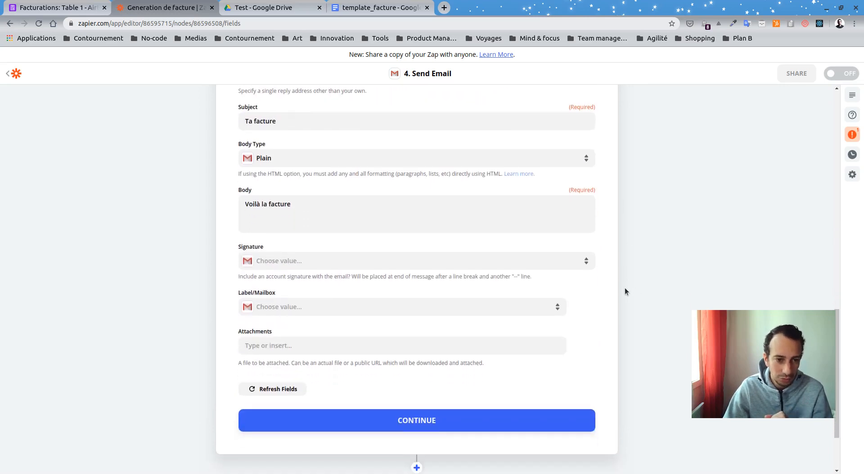
left_click(347, 198)
type(":")
Step: Insert the Download URL from the Google Drive upload step at the end of the email body
left_click(311, 320)
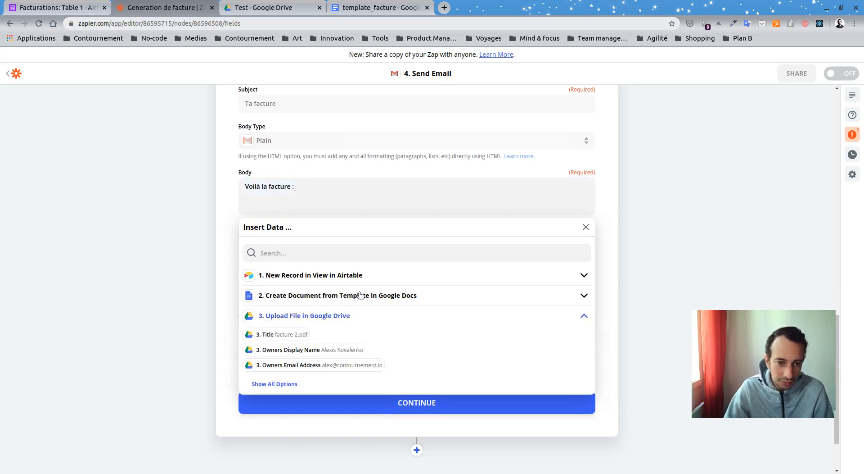
scroll(346, 334, "down", 1)
left_click(284, 360)
scroll(429, 309, "down", 1)
scroll(419, 320, "down", 1)
scroll(417, 317, "down", 3)
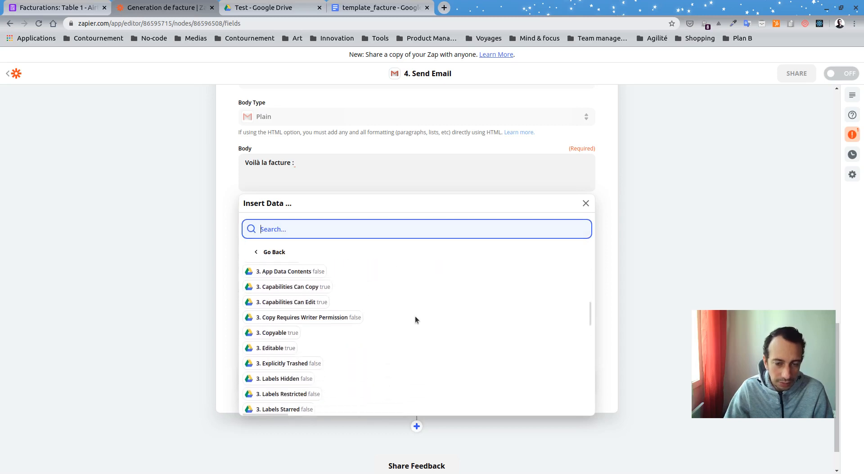
scroll(413, 319, "up", 4)
scroll(429, 325, "up", 4)
scroll(428, 325, "down", 1)
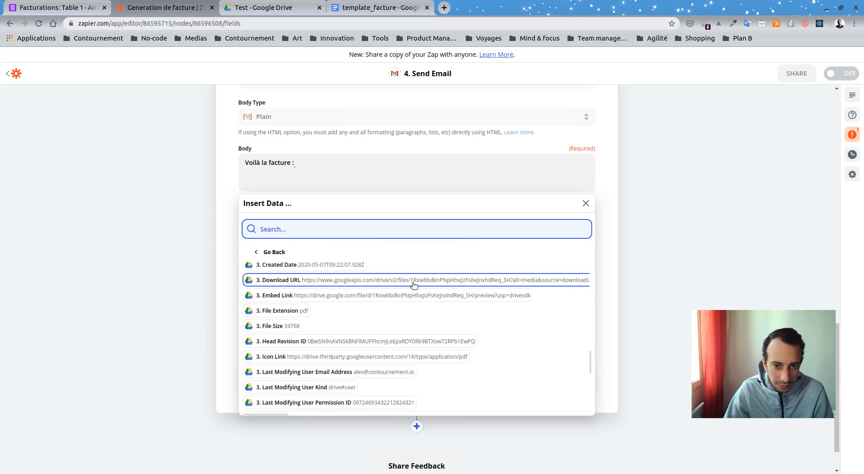
left_click(396, 284)
left_click(643, 268)
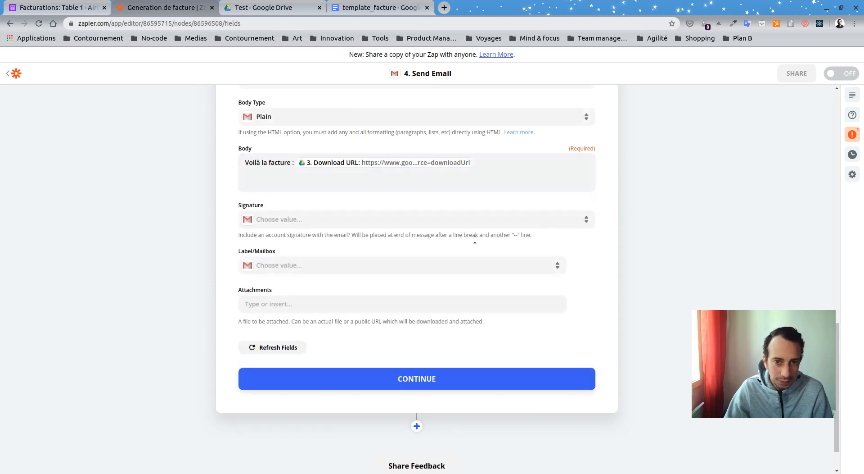
Step: Continue from the email settings, skip the Gmail test send and finish editing the Send Email step
left_click(374, 380)
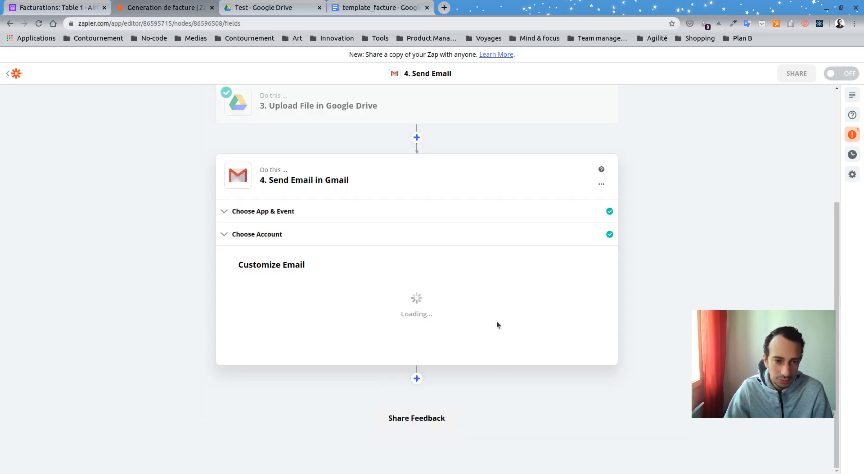
scroll(428, 310, "up", 8)
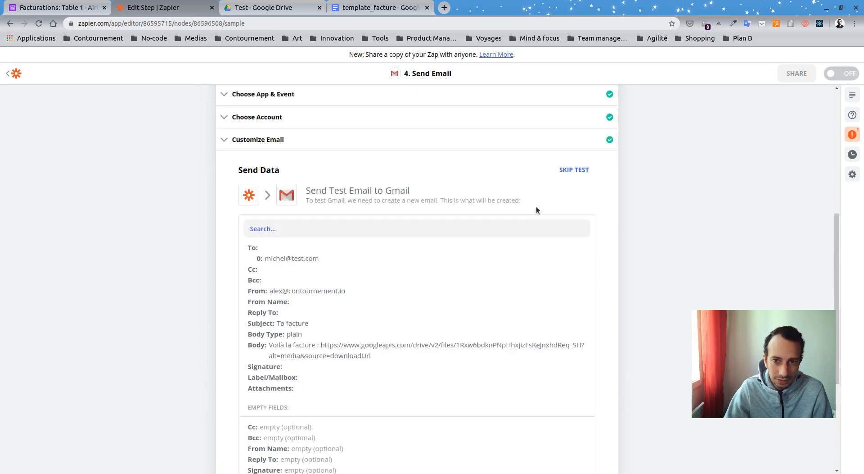
scroll(479, 329, "down", 3)
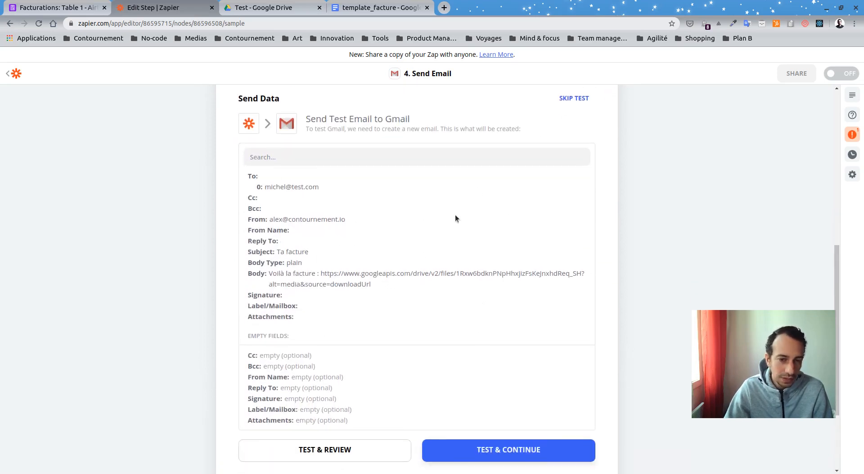
left_click(574, 98)
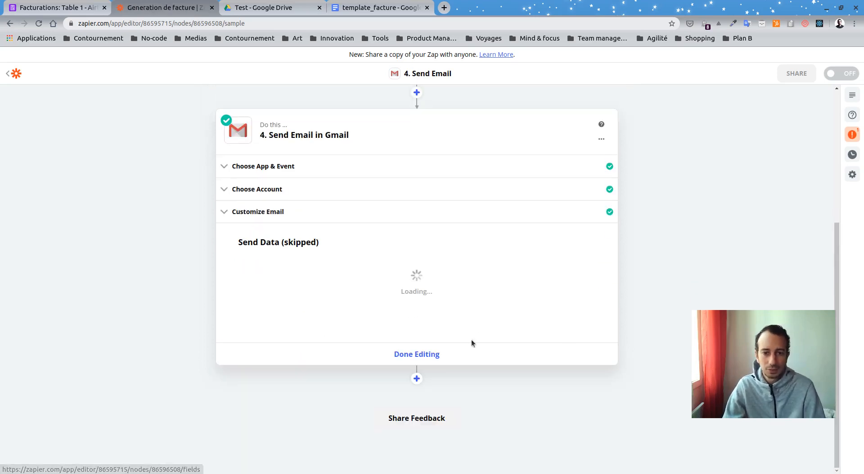
left_click(385, 354)
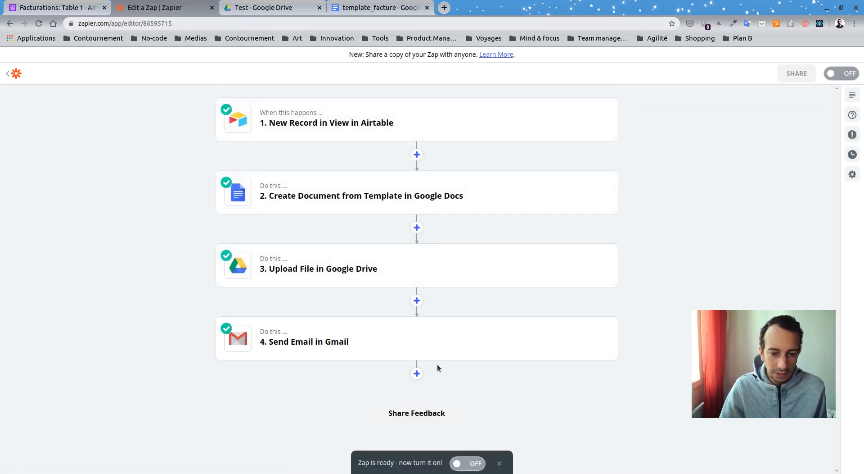